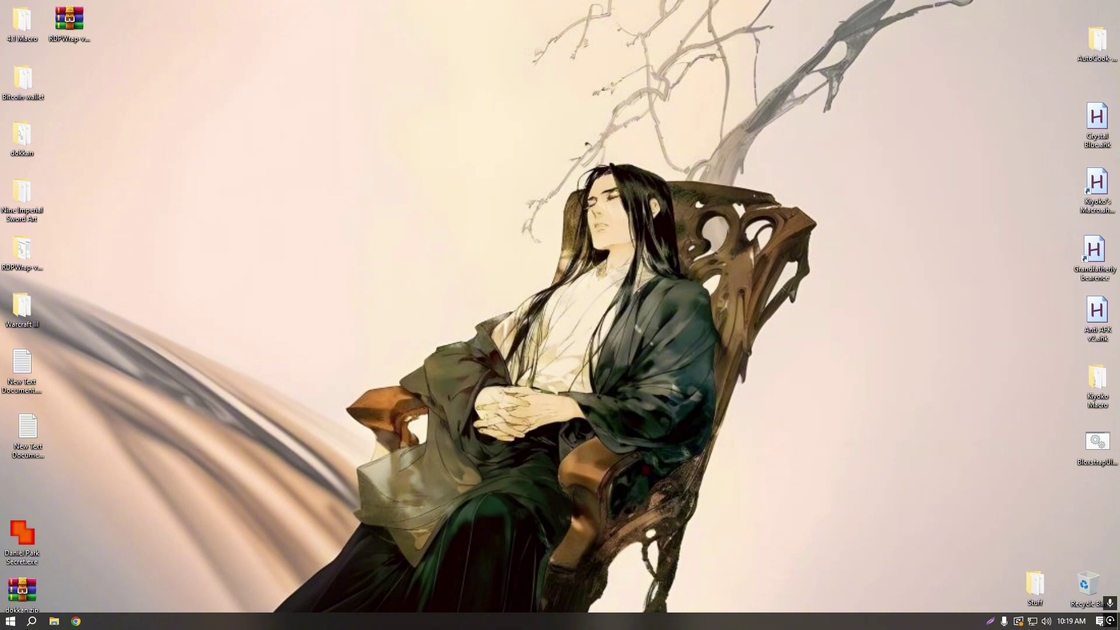
Step: Open Task Manager, sort the running processes by memory use to examine what consumes the most, and close it
{"action": "right_click", "coordinate": [439, 620]}
{"action": "left_click", "coordinate": [472, 566]}
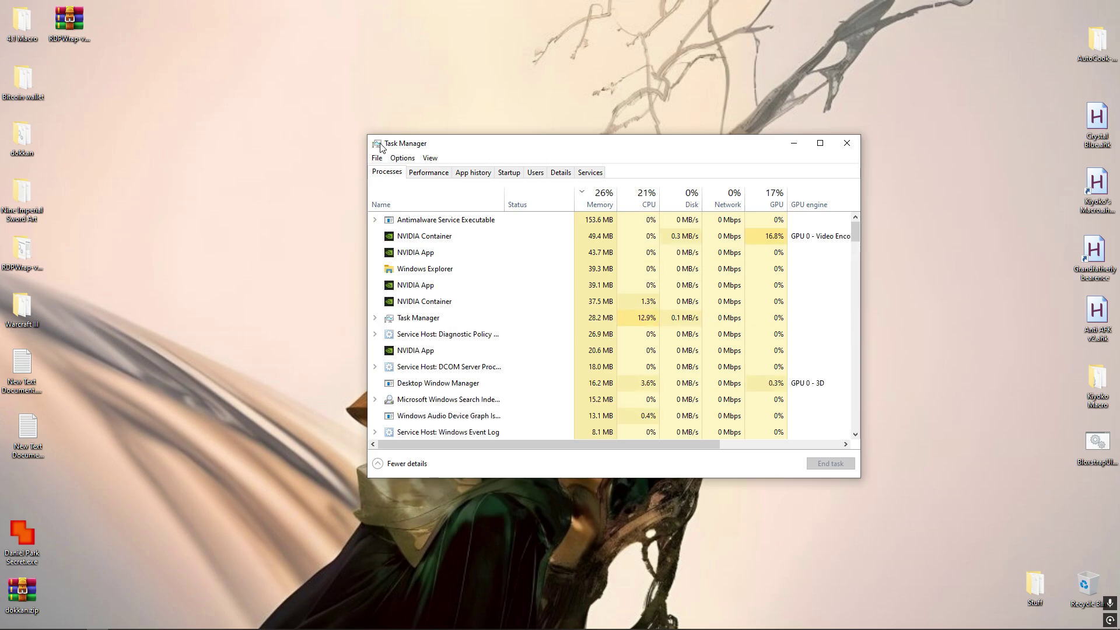
{"action": "left_click_drag", "start_coordinate": [368, 135], "coordinate": [417, 158]}
{"action": "left_click", "coordinate": [691, 225]}
{"action": "left_click", "coordinate": [691, 224]}
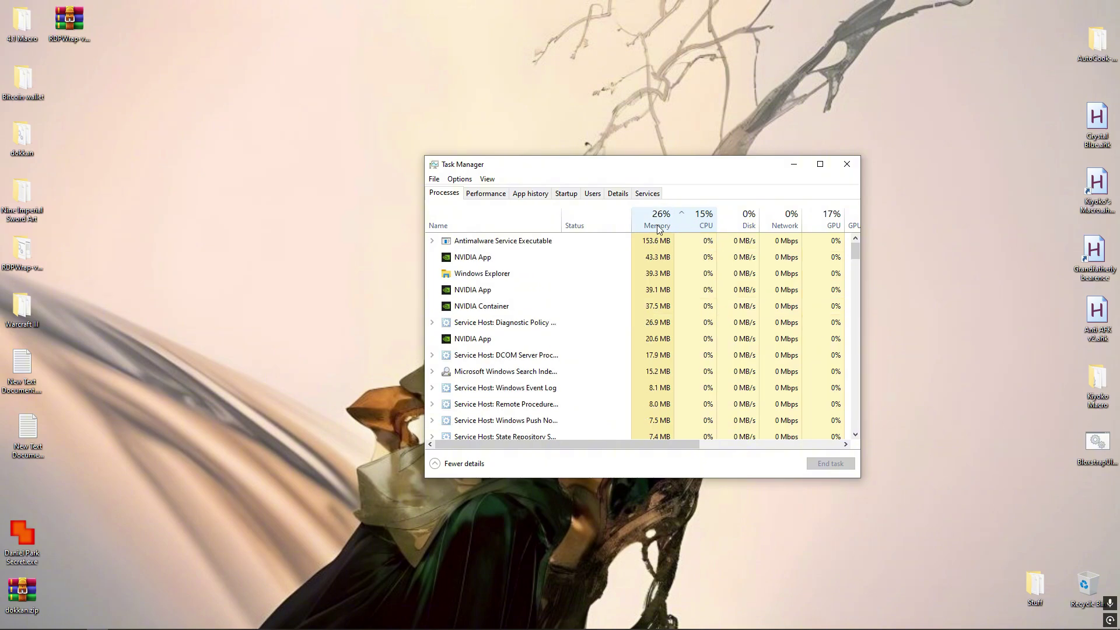
{"action": "left_click", "coordinate": [658, 228]}
{"action": "scroll", "coordinate": [635, 250], "scroll_direction": "down", "scroll_amount": 3}
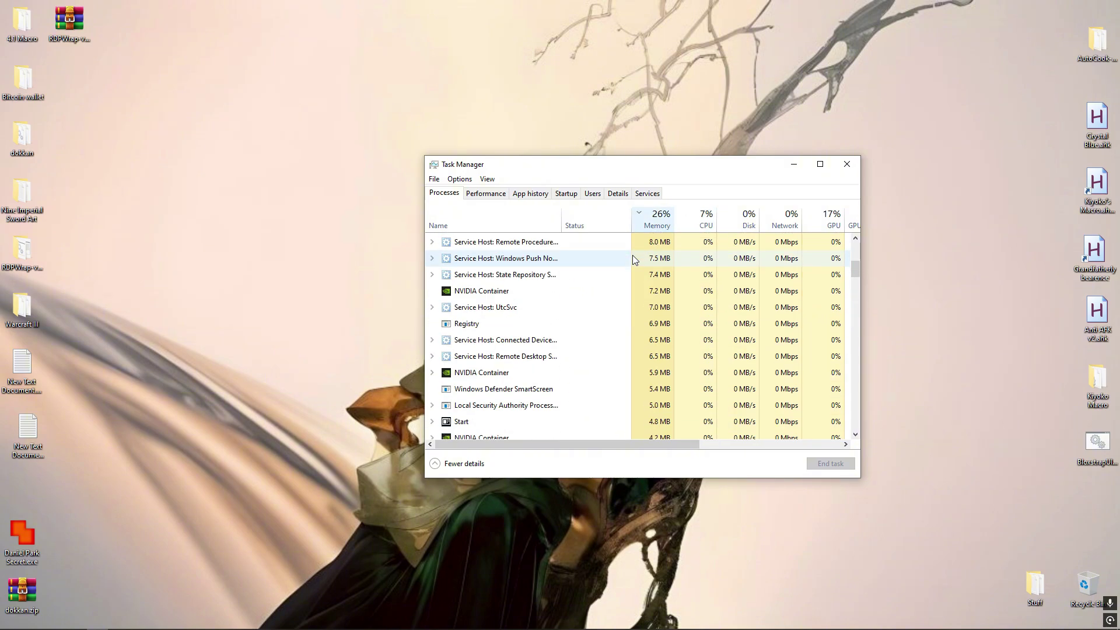
{"action": "scroll", "coordinate": [633, 254], "scroll_direction": "up", "scroll_amount": 4}
{"action": "left_click", "coordinate": [644, 226]}
{"action": "left_click", "coordinate": [644, 226]}
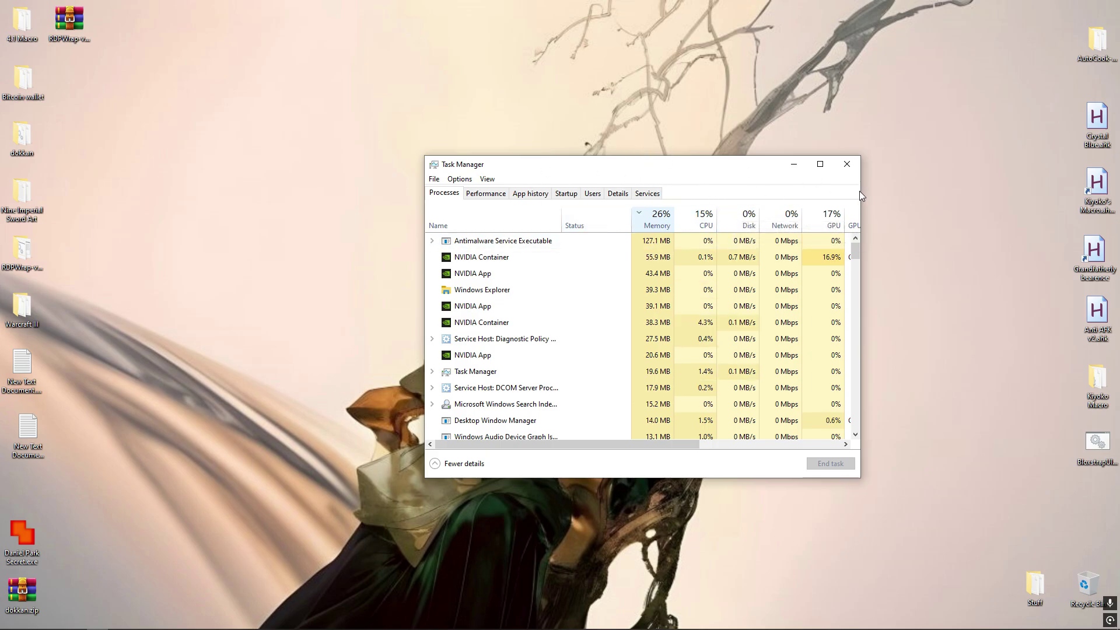
{"action": "left_click", "coordinate": [846, 164]}
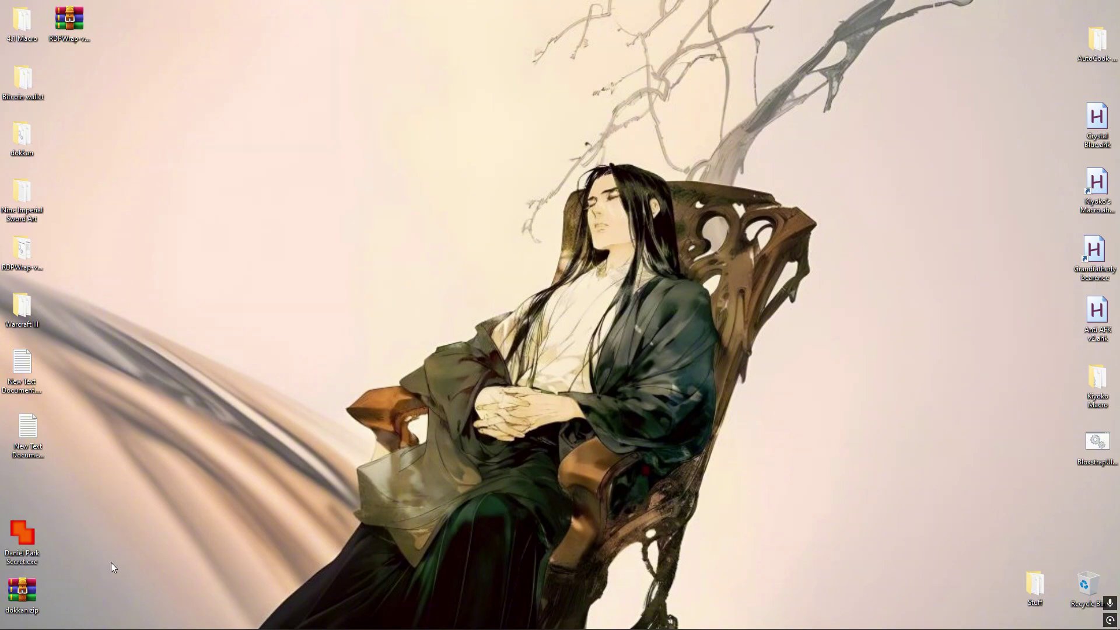
Step: Search for Bloxstrap, open its settings, and bring up the multi-instance launching option among the integrations
{"action": "left_click", "coordinate": [35, 622]}
{"action": "type", "text": "blox"}
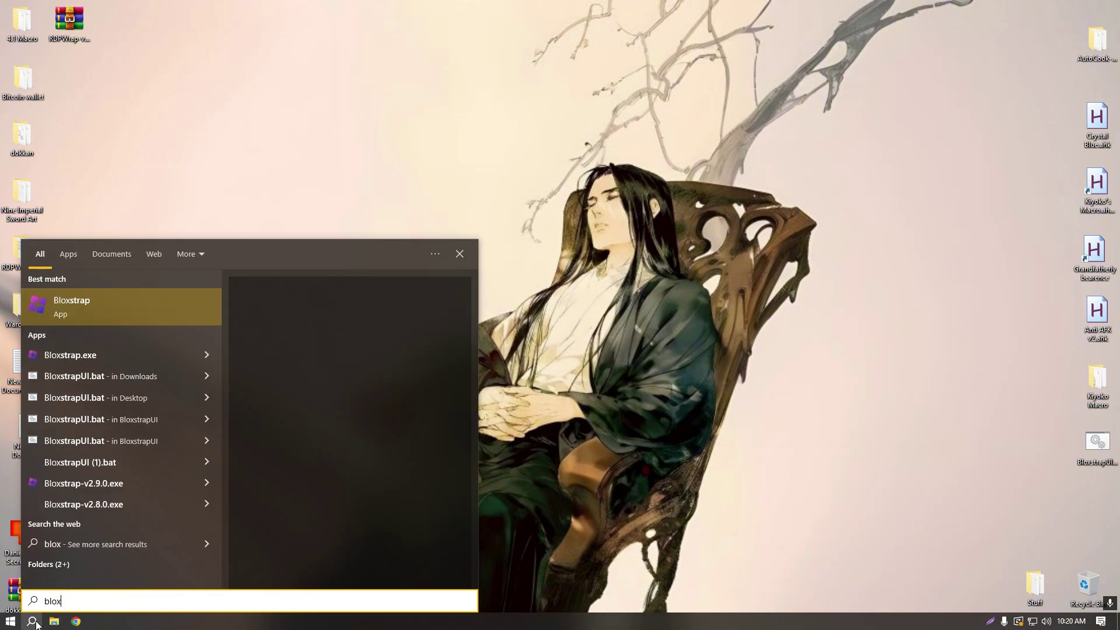
{"action": "key", "text": "Return"}
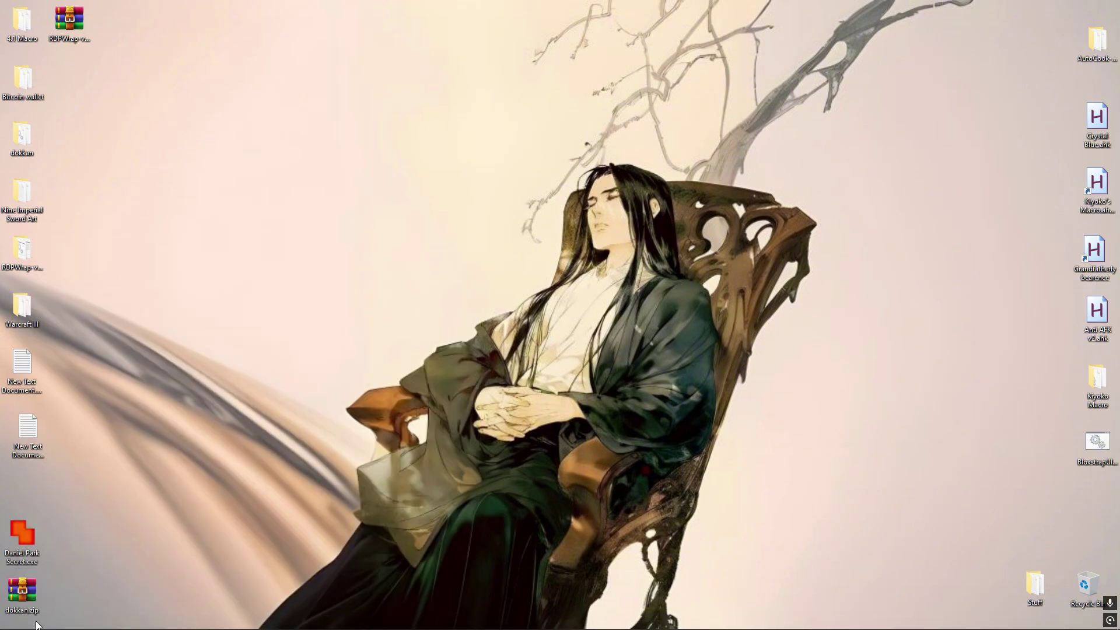
{"action": "left_click", "coordinate": [606, 297]}
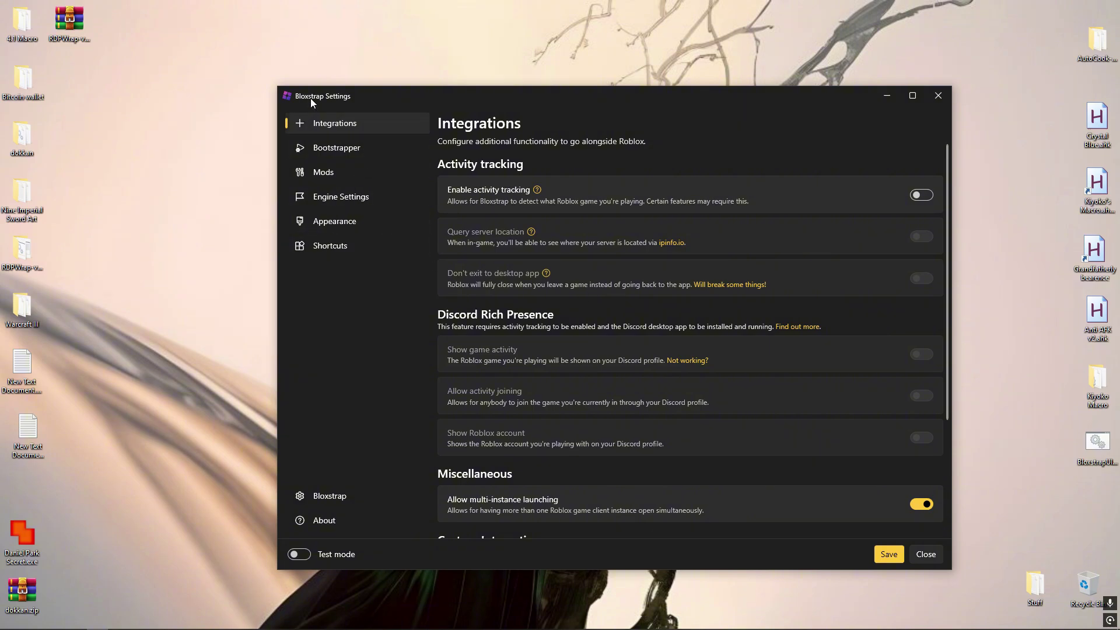
{"action": "left_click_drag", "start_coordinate": [310, 102], "coordinate": [274, 137]}
{"action": "scroll", "coordinate": [447, 313], "scroll_direction": "down", "scroll_amount": 5}
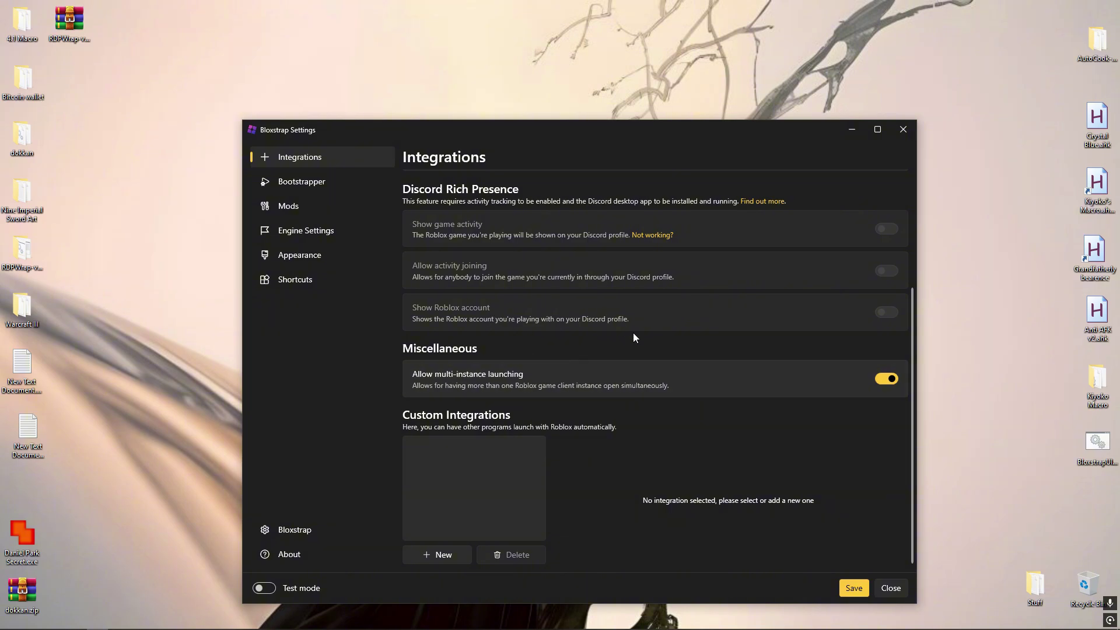
Step: Launch the Multiple Game Instance program from the desktop to view its notes and close it
{"action": "double_click", "coordinate": [37, 533]}
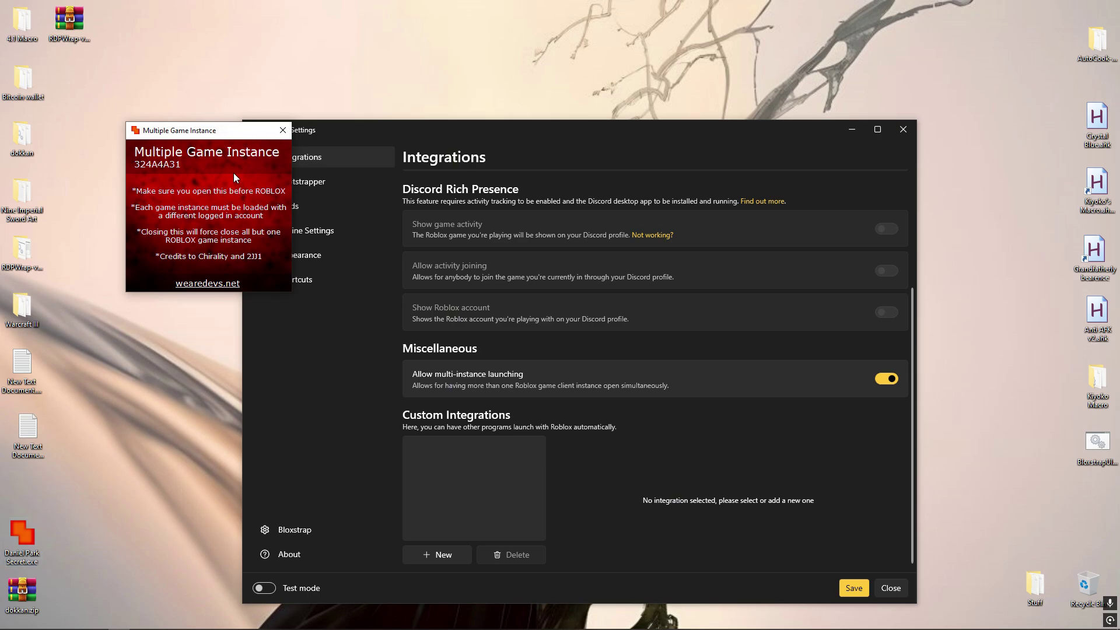
{"action": "left_click", "coordinate": [283, 131]}
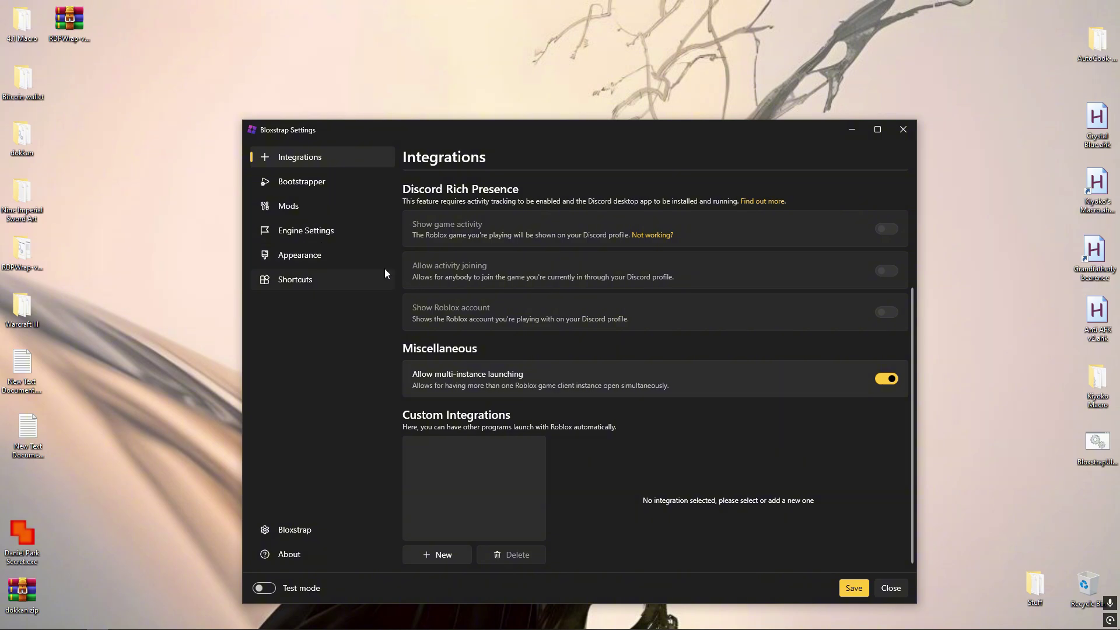
{"action": "left_click_drag", "start_coordinate": [338, 137], "coordinate": [343, 143]}
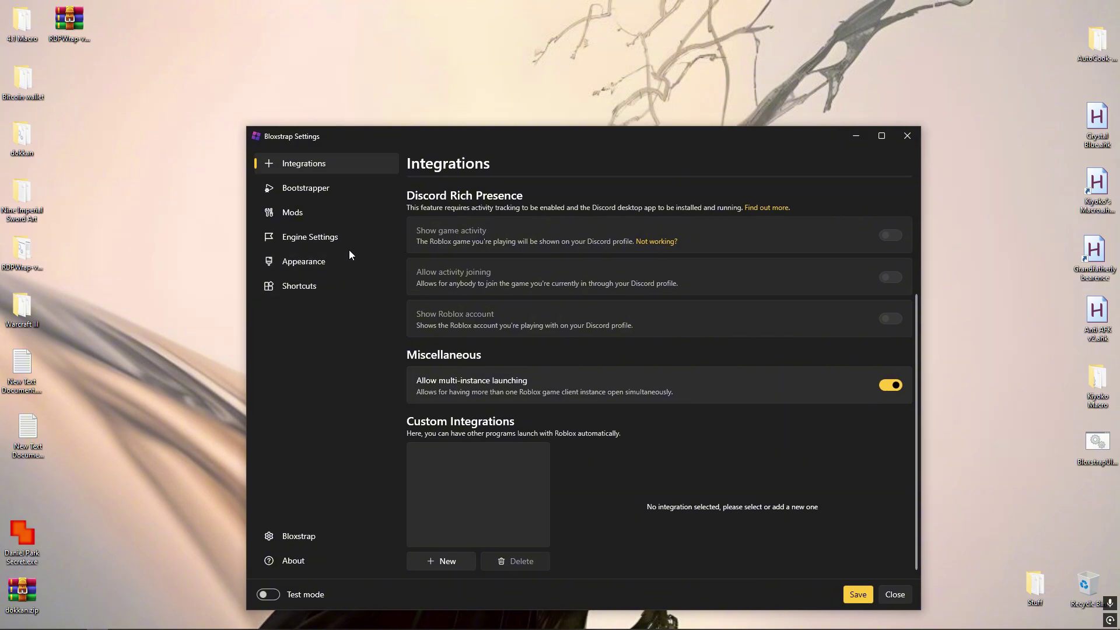
Step: Open Bloxstrap's engine settings and review the rendering and graphics presets
{"action": "left_click", "coordinate": [315, 237]}
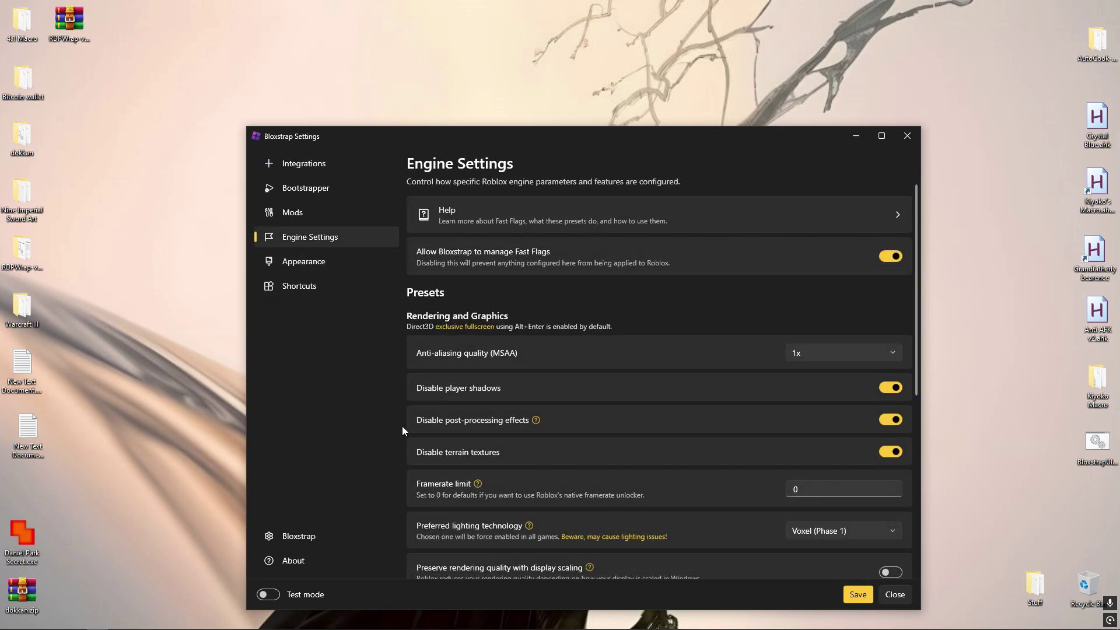
{"action": "scroll", "coordinate": [908, 321], "scroll_direction": "down", "scroll_amount": 3}
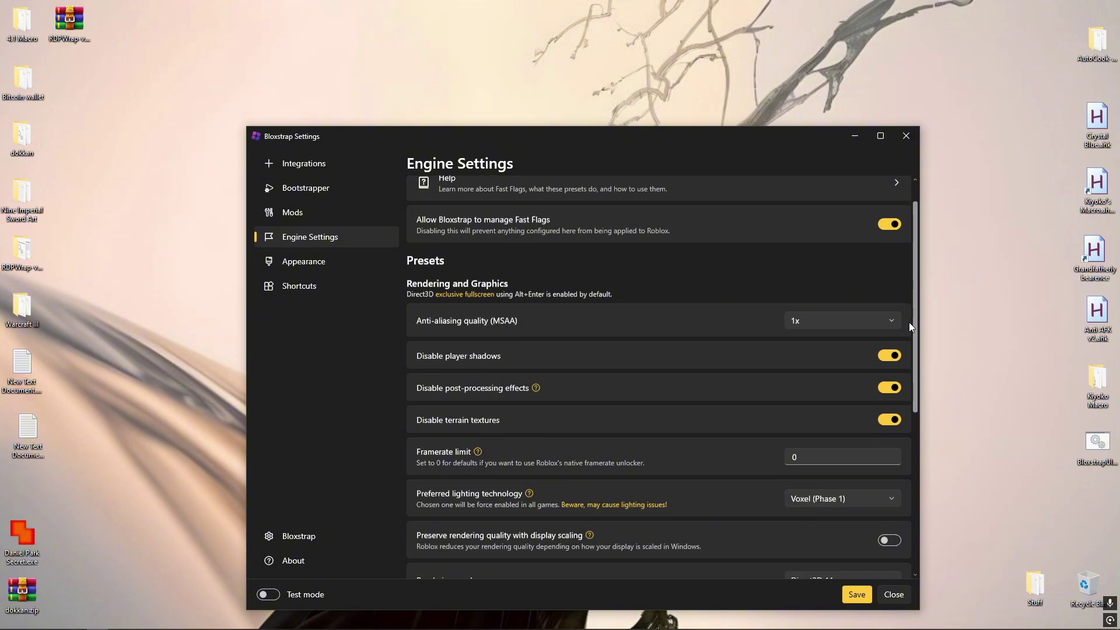
{"action": "scroll", "coordinate": [904, 359], "scroll_direction": "down", "scroll_amount": 2}
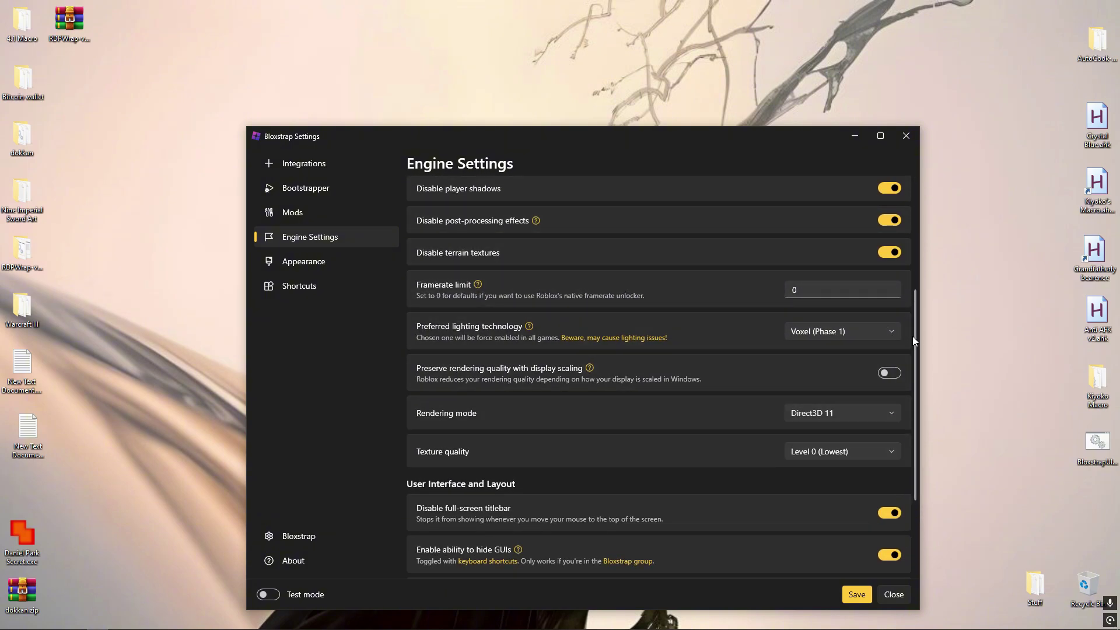
{"action": "left_click_drag", "start_coordinate": [915, 349], "coordinate": [915, 288]}
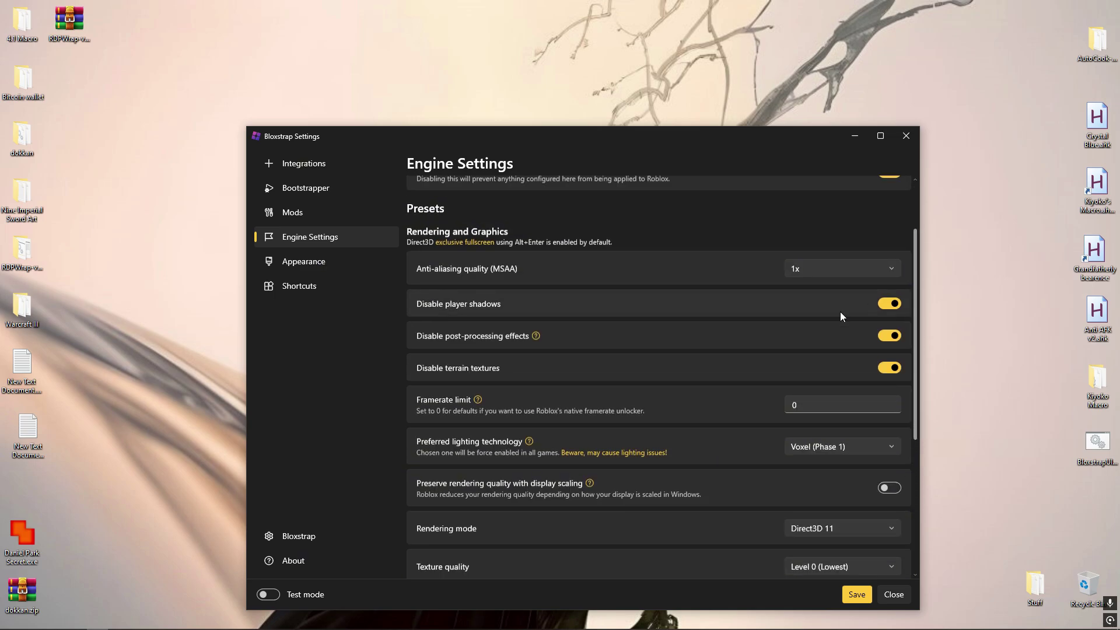
Step: Set the framerate limit in the engine settings to 30
{"action": "left_click", "coordinate": [822, 410]}
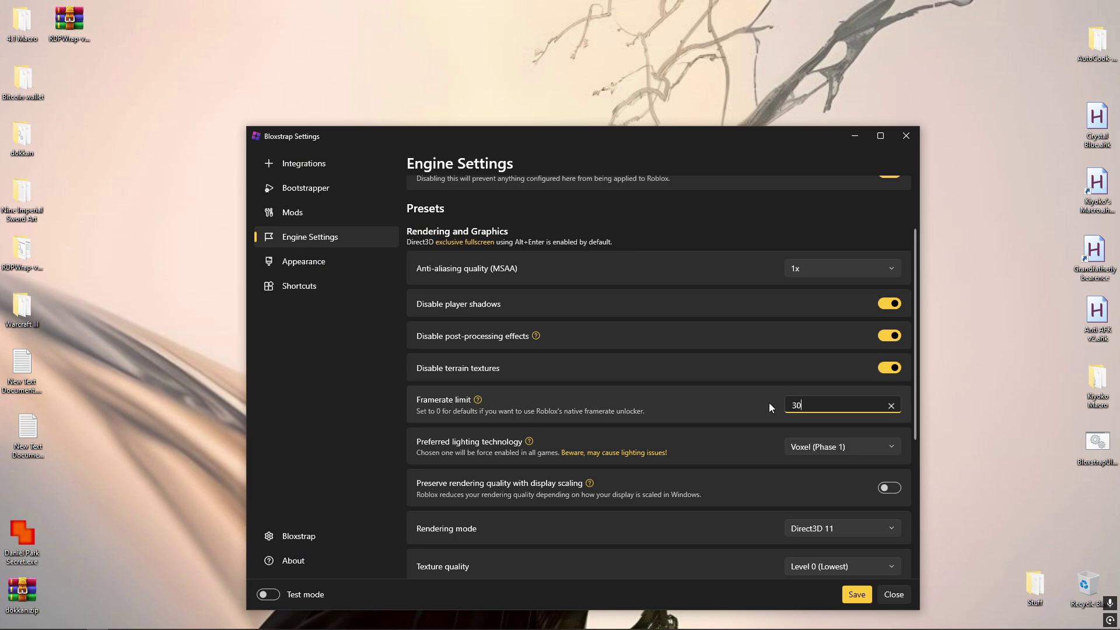
{"action": "key", "text": "BackSpace"}
{"action": "key", "text": "BackSpace"}
{"action": "type", "text": "2"}
{"action": "key", "text": "BackSpace"}
{"action": "type", "text": "30"}
{"action": "scroll", "coordinate": [744, 383], "scroll_direction": "up", "scroll_amount": 2}
{"action": "scroll", "coordinate": [714, 401], "scroll_direction": "down", "scroll_amount": 4}
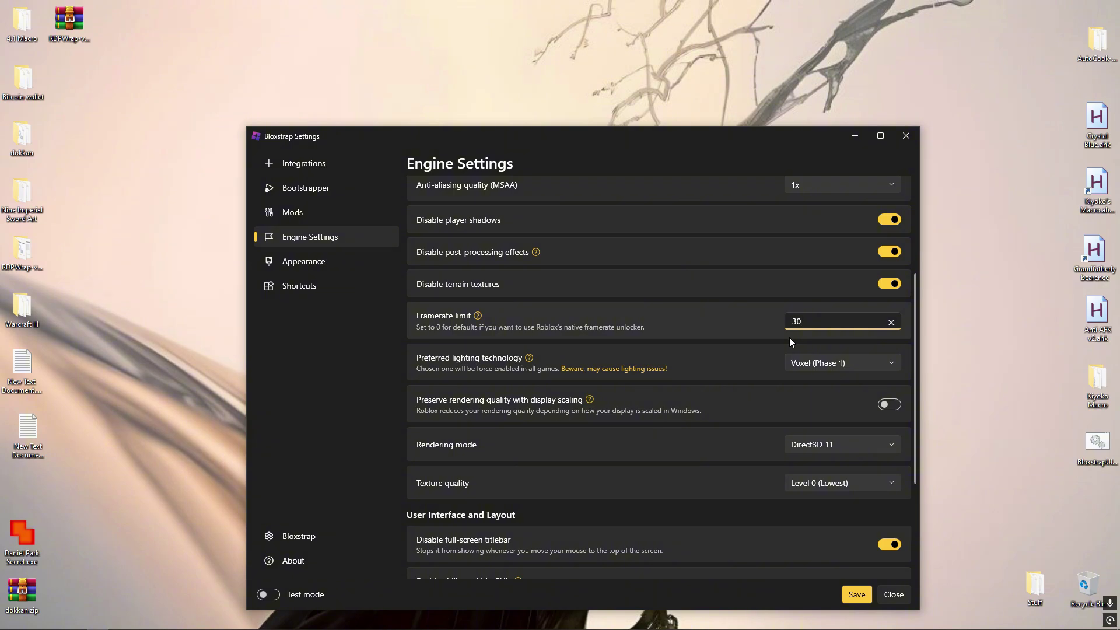
{"action": "left_click", "coordinate": [761, 345]}
{"action": "scroll", "coordinate": [764, 392], "scroll_direction": "down", "scroll_amount": 5}
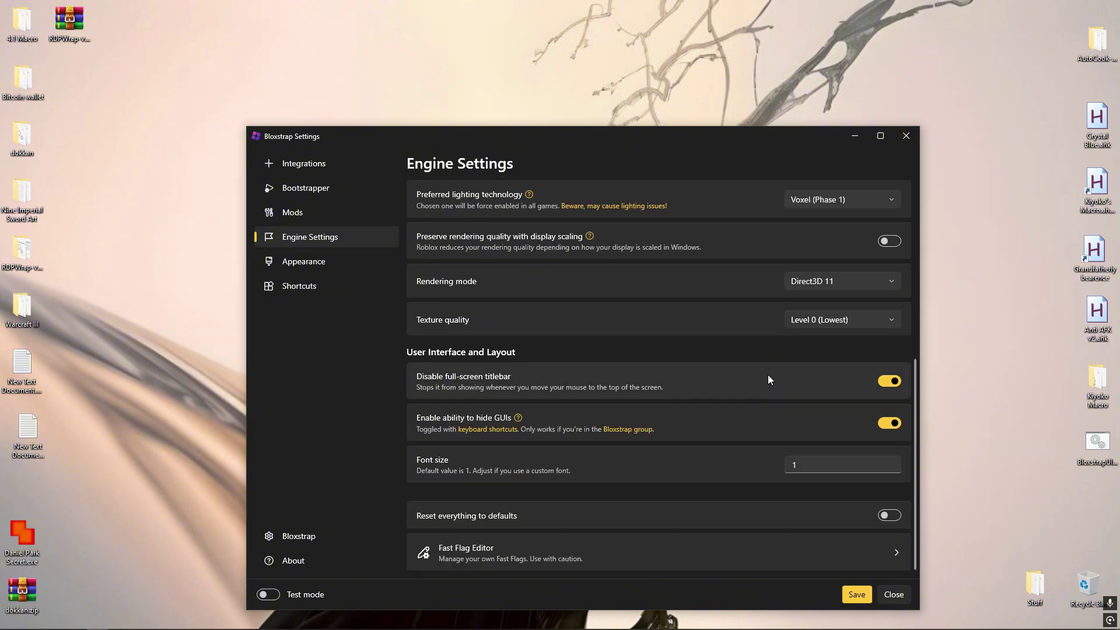
Step: Set the framerate limit in the engine settings to 10, save the settings and close them
{"action": "scroll", "coordinate": [767, 374], "scroll_direction": "up", "scroll_amount": 7}
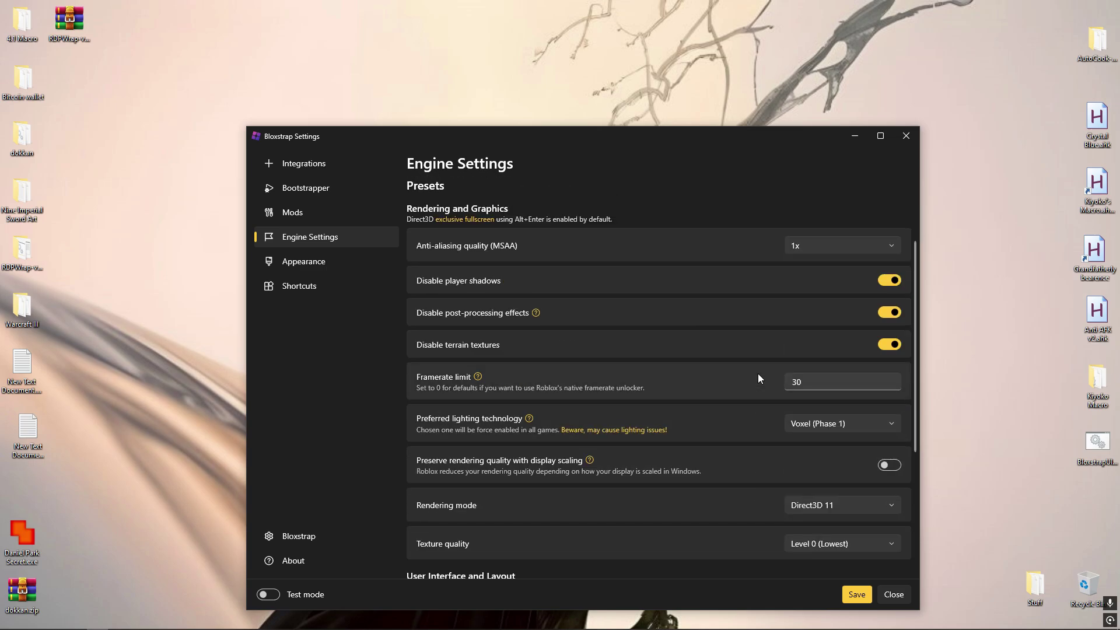
{"action": "scroll", "coordinate": [716, 525], "scroll_direction": "down", "scroll_amount": 4}
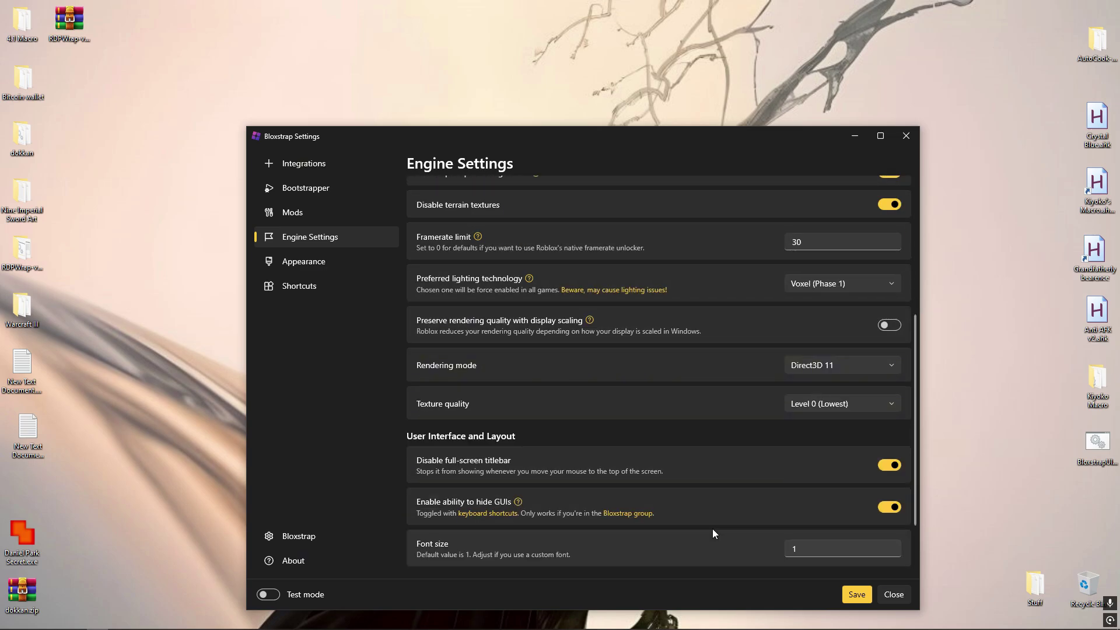
{"action": "scroll", "coordinate": [767, 313], "scroll_direction": "up", "scroll_amount": 5}
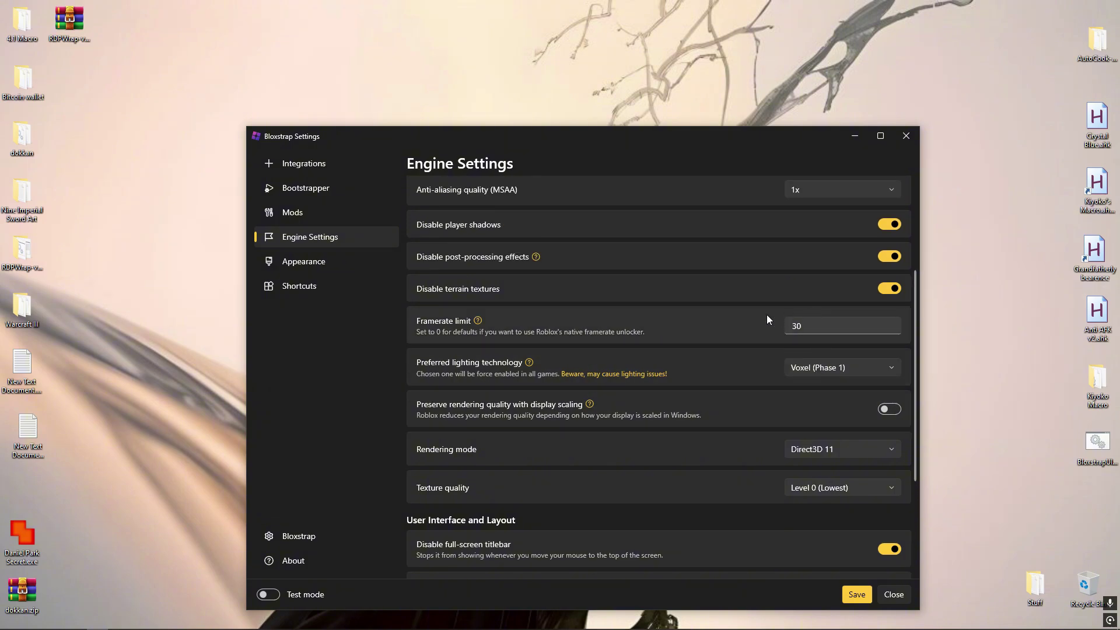
{"action": "left_click_drag", "start_coordinate": [816, 410], "coordinate": [727, 394]}
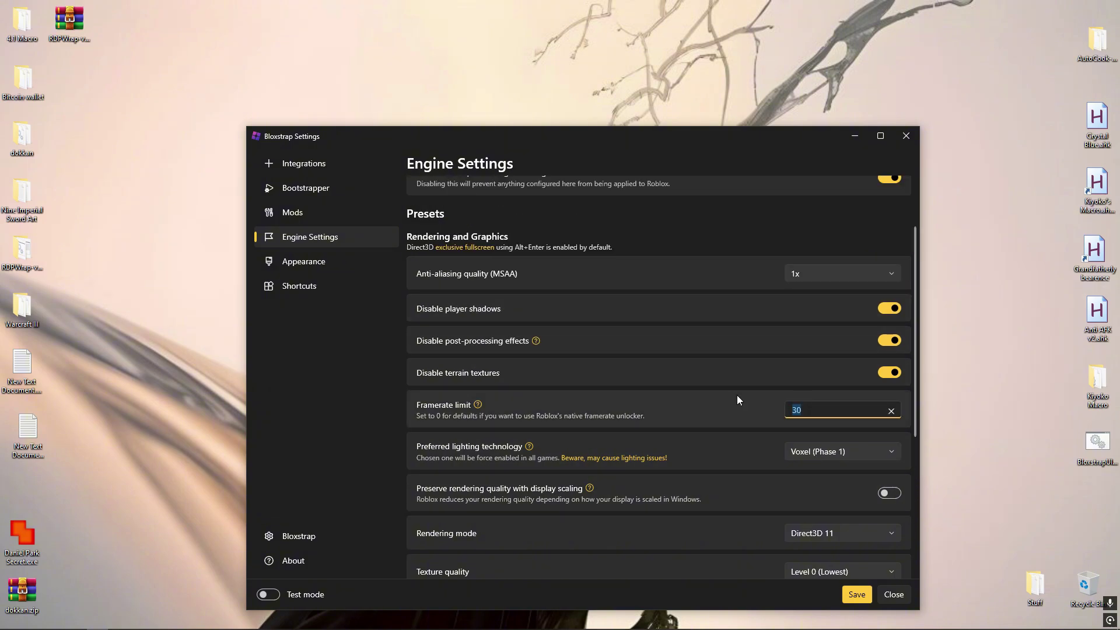
{"action": "type", "text": "10"}
{"action": "left_click", "coordinate": [856, 594]}
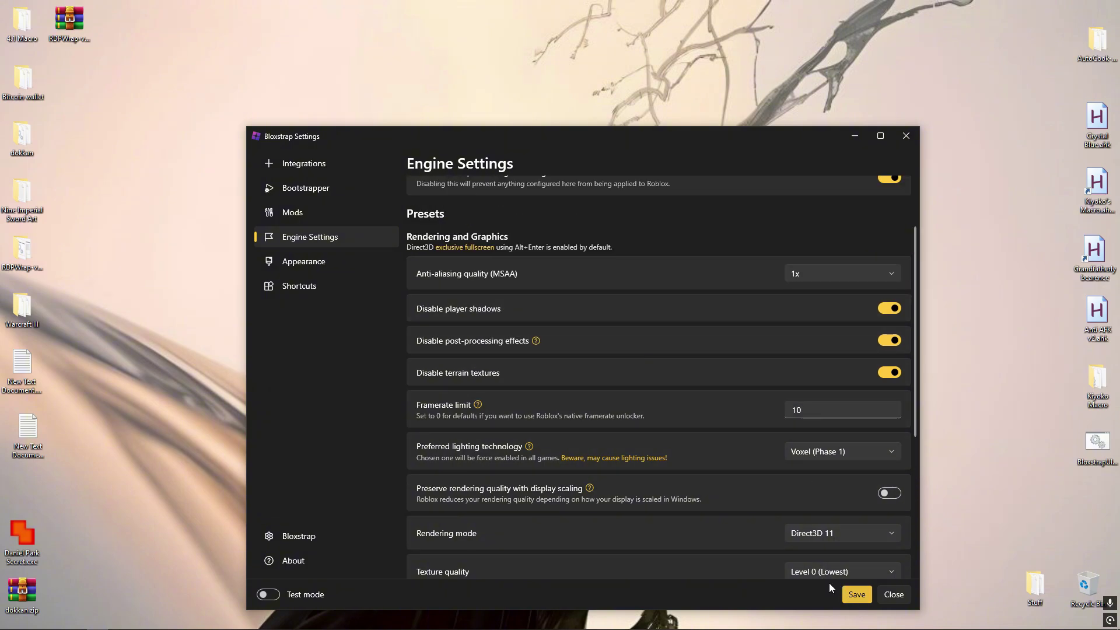
{"action": "left_click", "coordinate": [905, 135]}
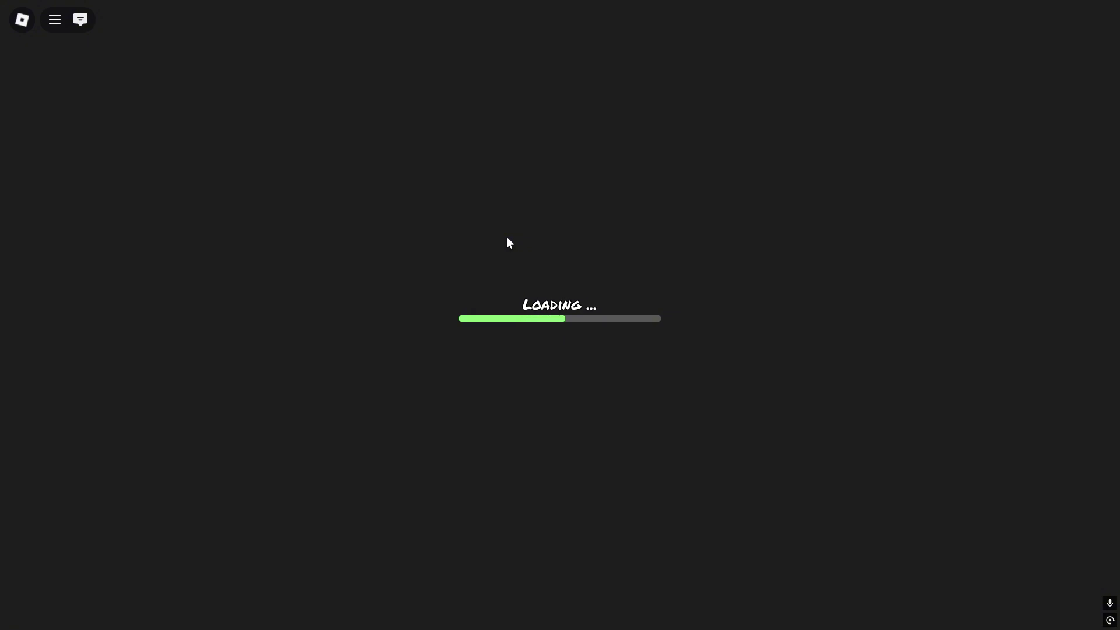
Step: Set the maximum frame rate in the in-game Roblox settings to Default (10 FPS) and resume the game
{"action": "key", "text": "Escape"}
{"action": "left_click", "coordinate": [479, 135]}
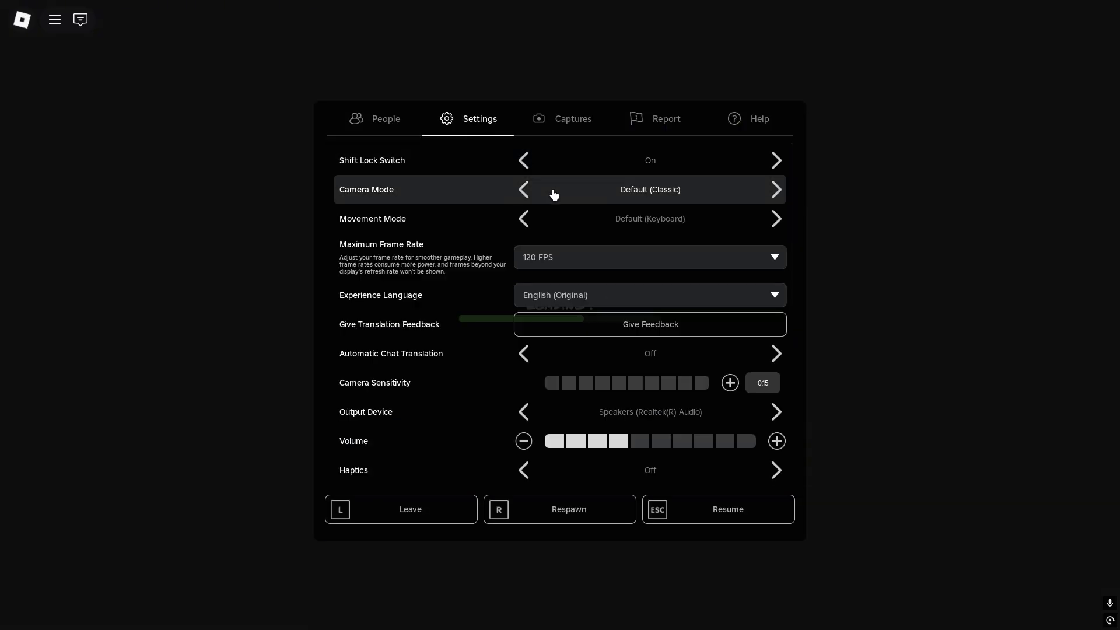
{"action": "left_click", "coordinate": [570, 255]}
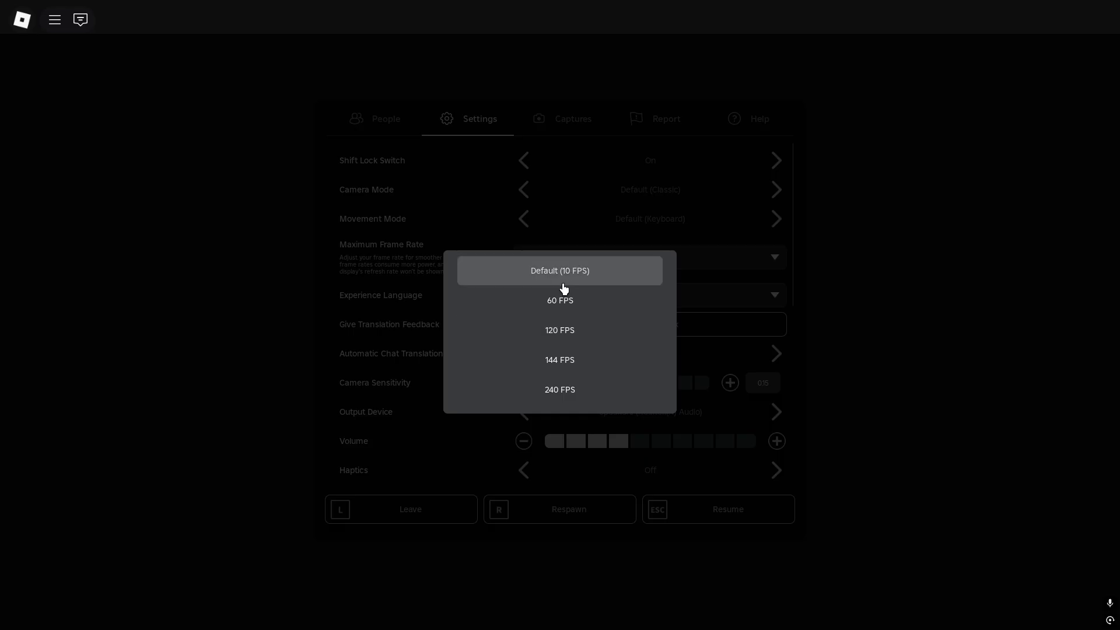
{"action": "left_click", "coordinate": [613, 274]}
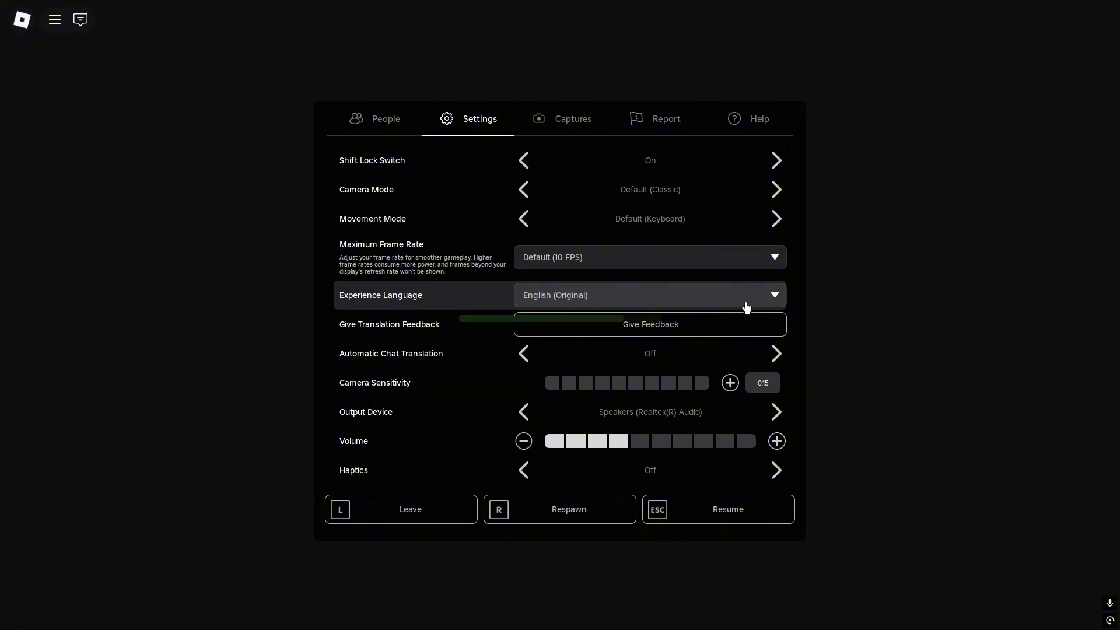
{"action": "key", "text": "Escape"}
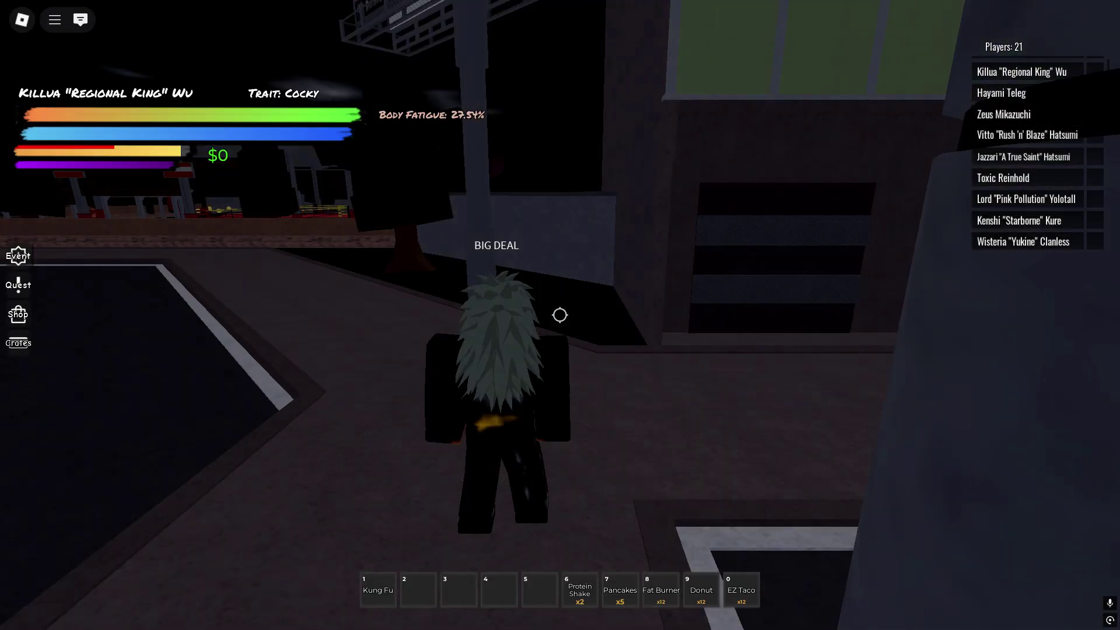
Step: Test the frame rate by running into the parking lot and attacking with Kung Fu equipped, ending with it unequipped
{"action": "key", "text": "w"}
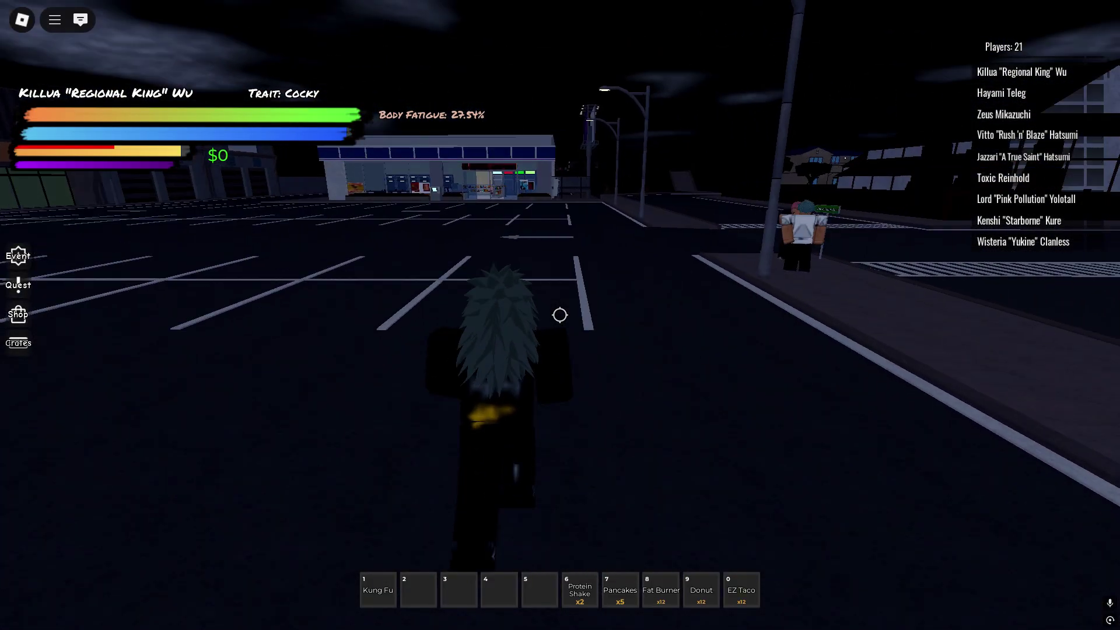
{"action": "key", "text": "1"}
{"action": "left_click", "coordinate": [560, 315]}
{"action": "left_click", "coordinate": [560, 315]}
{"action": "left_click", "coordinate": [560, 315]}
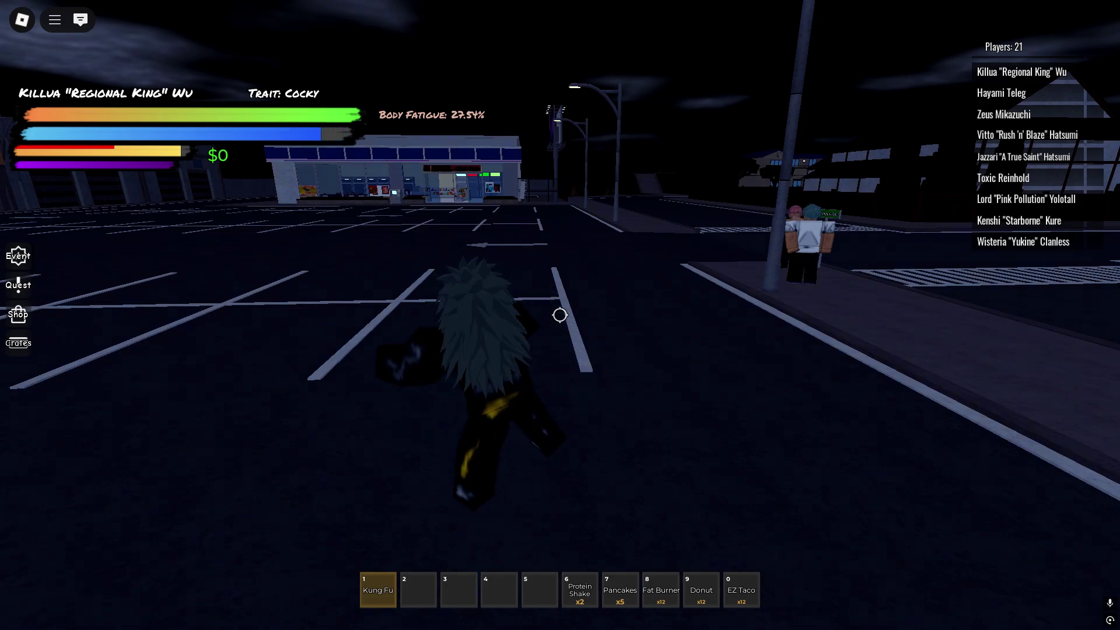
{"action": "left_click", "coordinate": [560, 315]}
{"action": "left_click", "coordinate": [560, 315]}
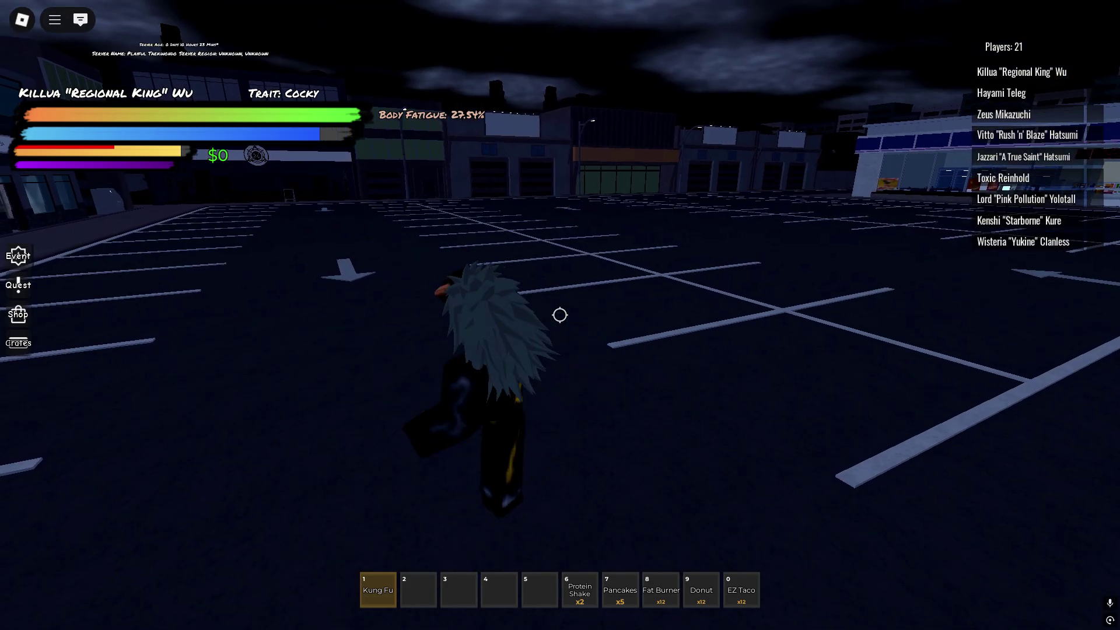
{"action": "key", "text": "1"}
{"action": "key", "text": "shift"}
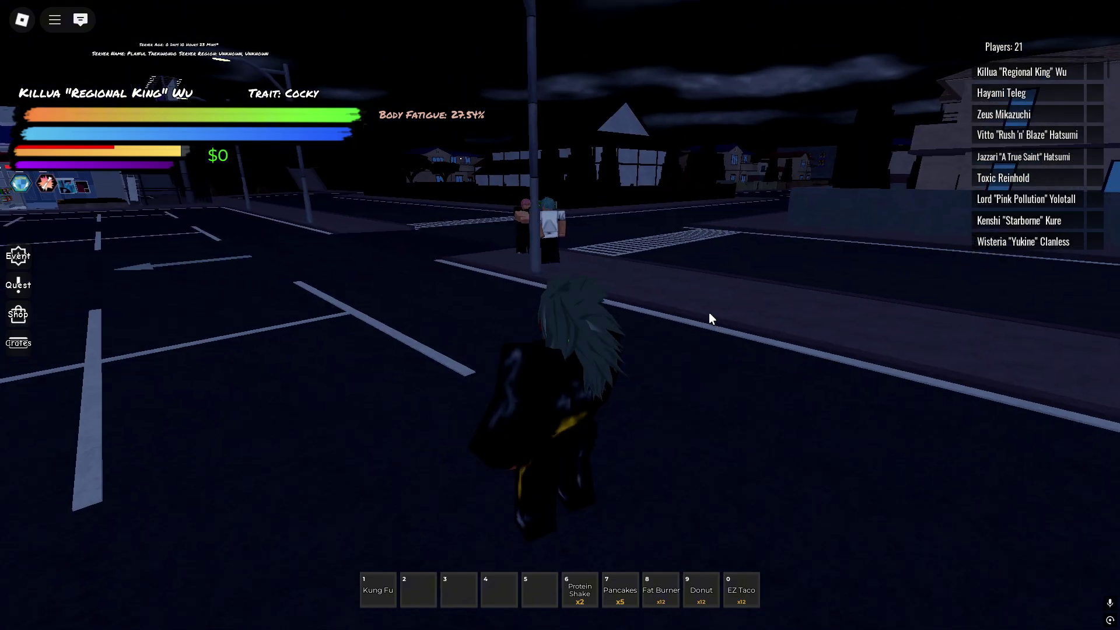
Step: Take the game out of full screen and bring the browser window with the Mighty Omega page to the front
{"action": "key", "text": "F11"}
{"action": "double_click", "coordinate": [434, 7]}
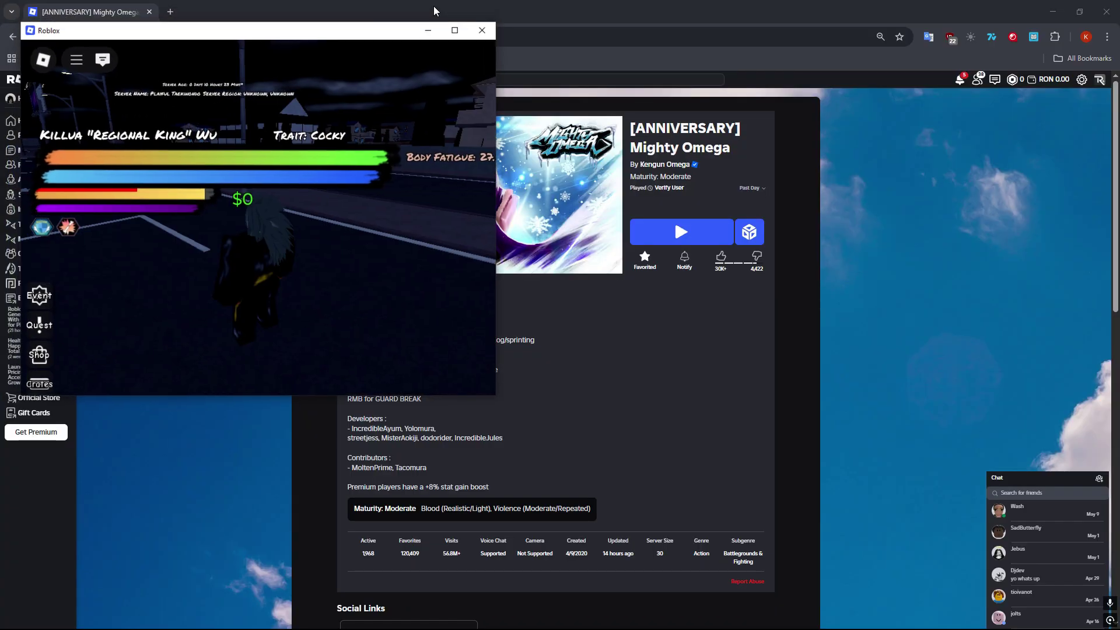
{"action": "left_click", "coordinate": [807, 292]}
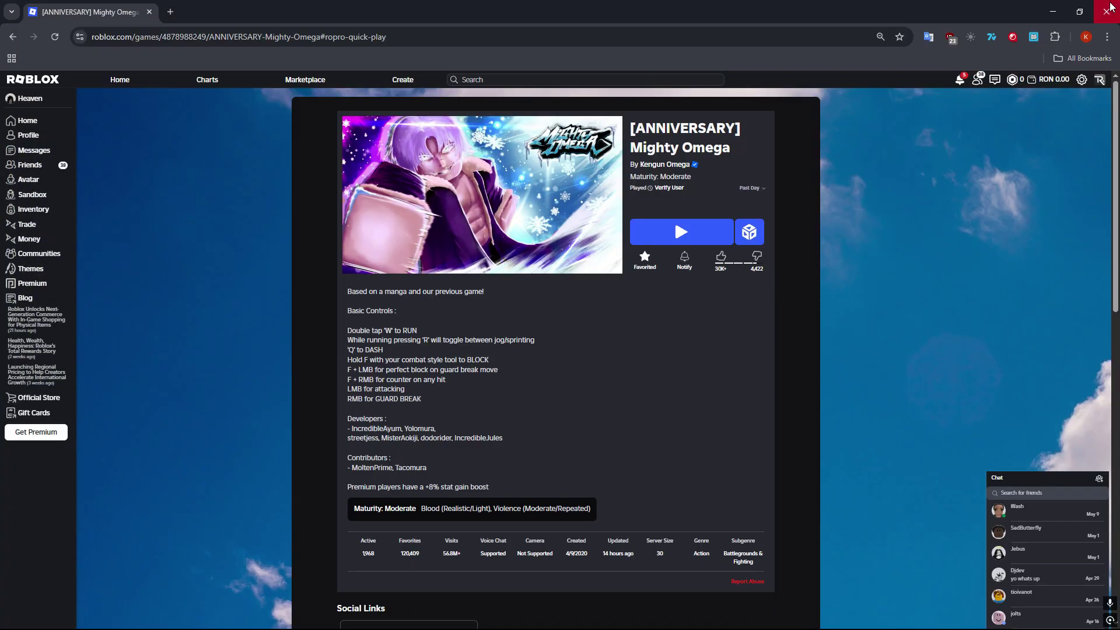
Step: Close the browser window, open Task Manager and place it beside the game window
{"action": "left_click", "coordinate": [1107, 9]}
{"action": "right_click", "coordinate": [681, 202]}
{"action": "right_click", "coordinate": [584, 620]}
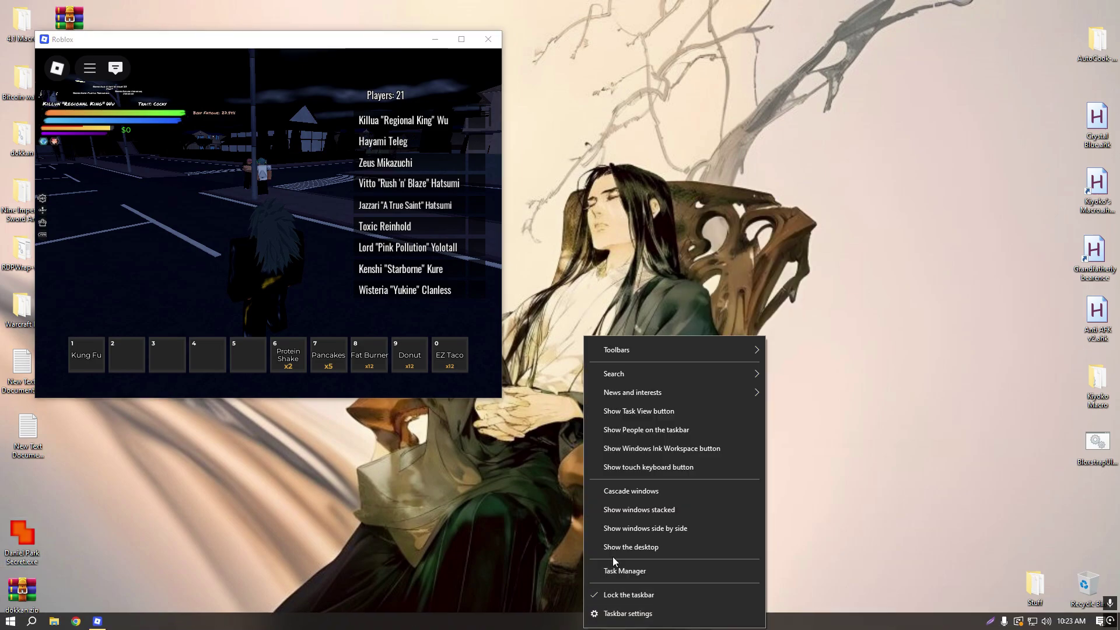
{"action": "left_click", "coordinate": [625, 570]}
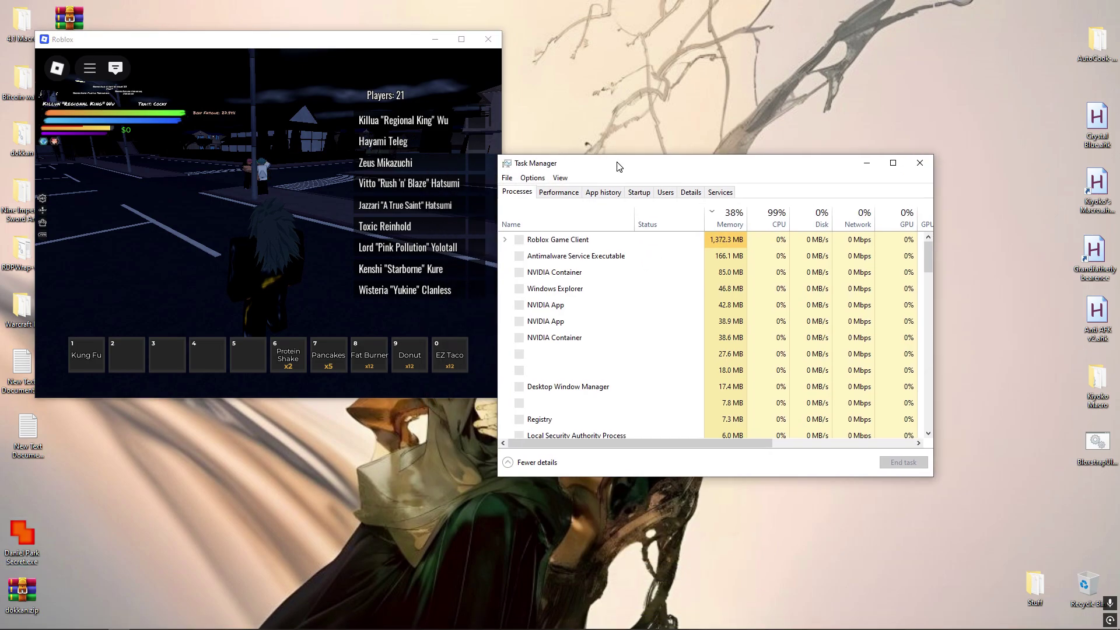
{"action": "left_click_drag", "start_coordinate": [618, 166], "coordinate": [669, 165]}
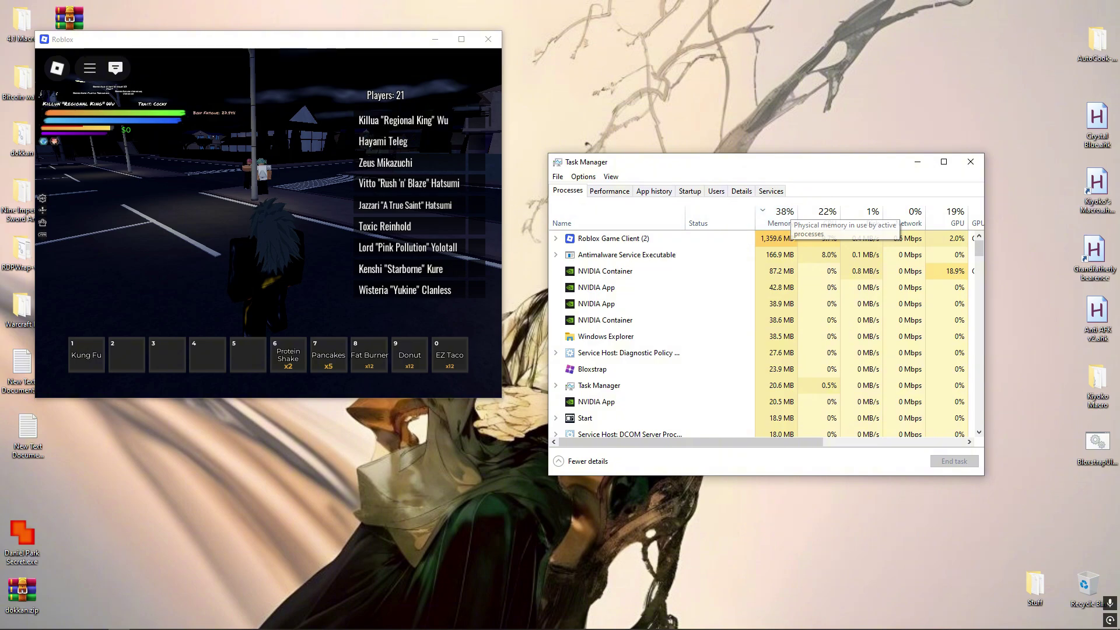
Step: Run the character along the streets, claim the completed "Landing your skills" quest reward and close the quest list
{"action": "left_click", "coordinate": [280, 159]}
{"action": "key", "text": "w"}
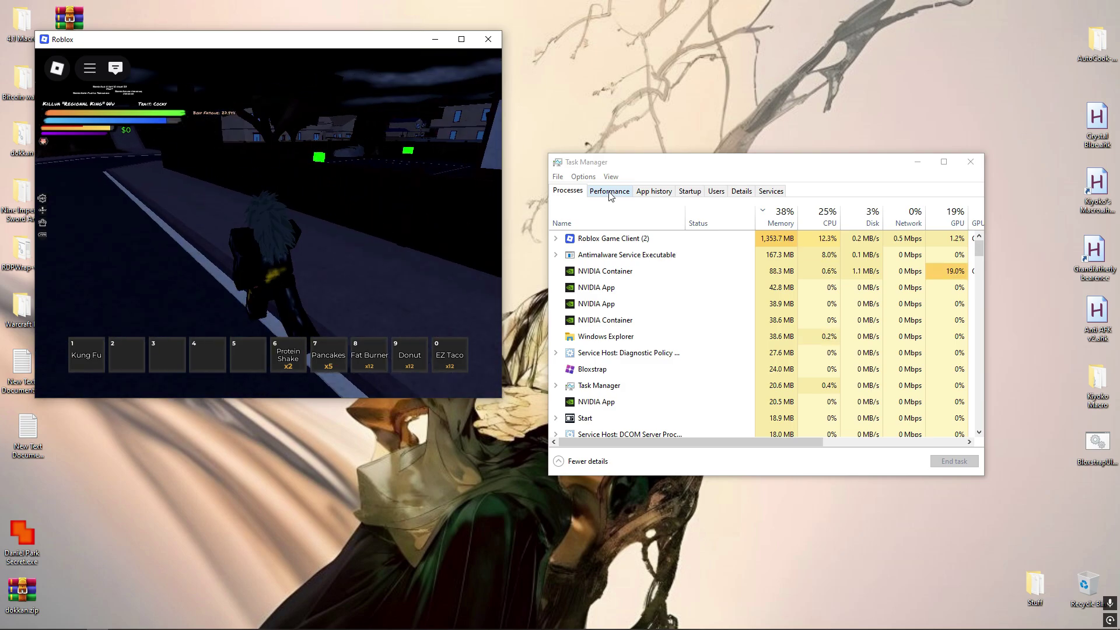
{"action": "key", "text": "a"}
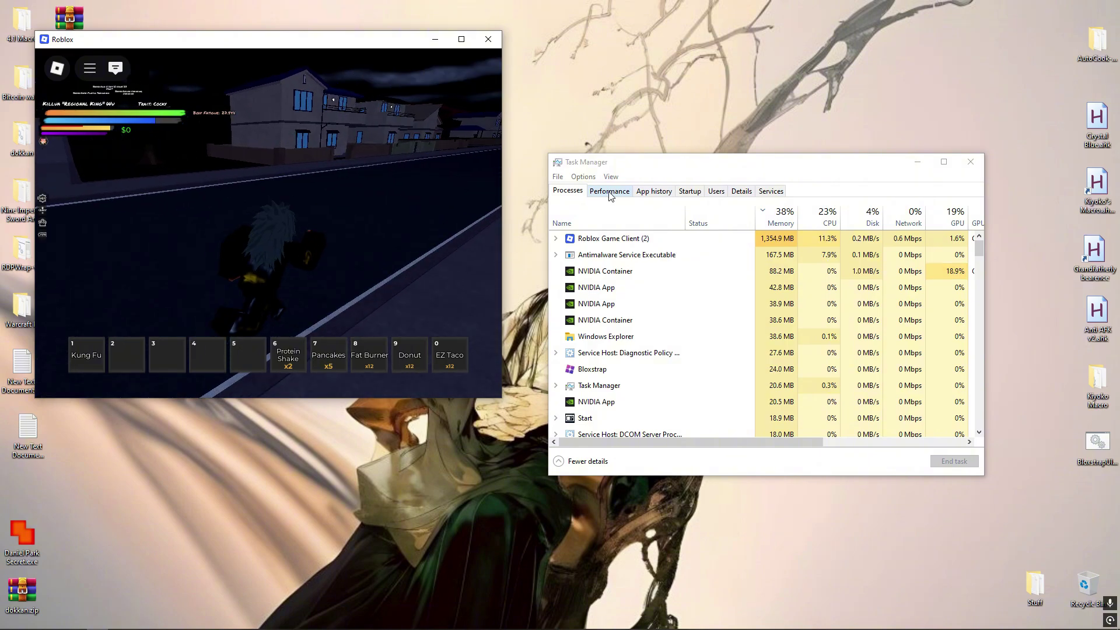
{"action": "key", "text": "d"}
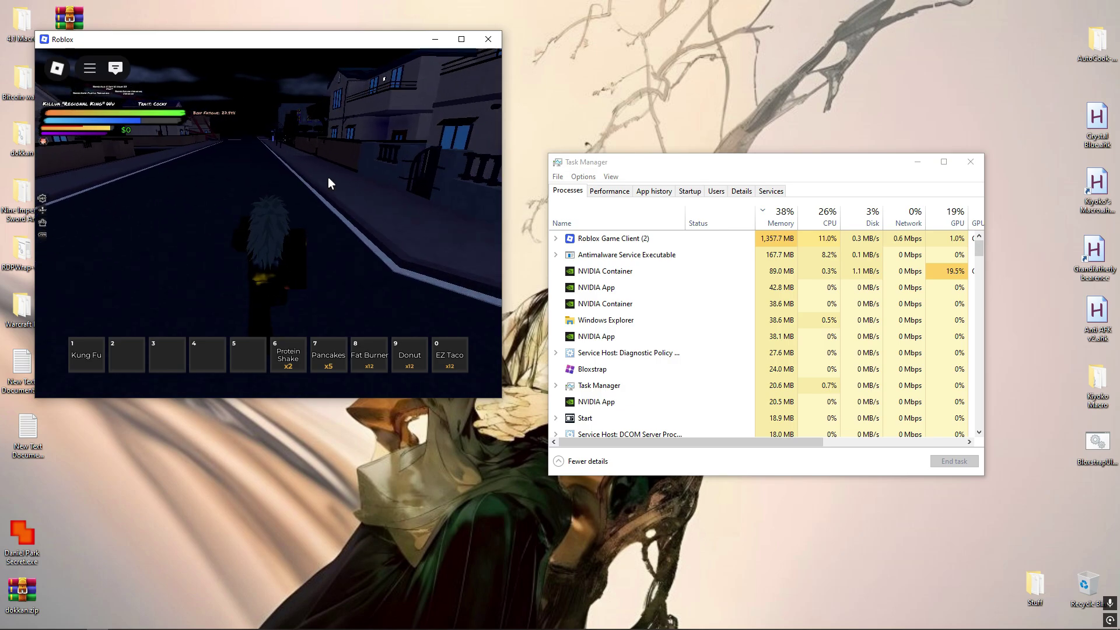
{"action": "left_click", "coordinate": [42, 210]}
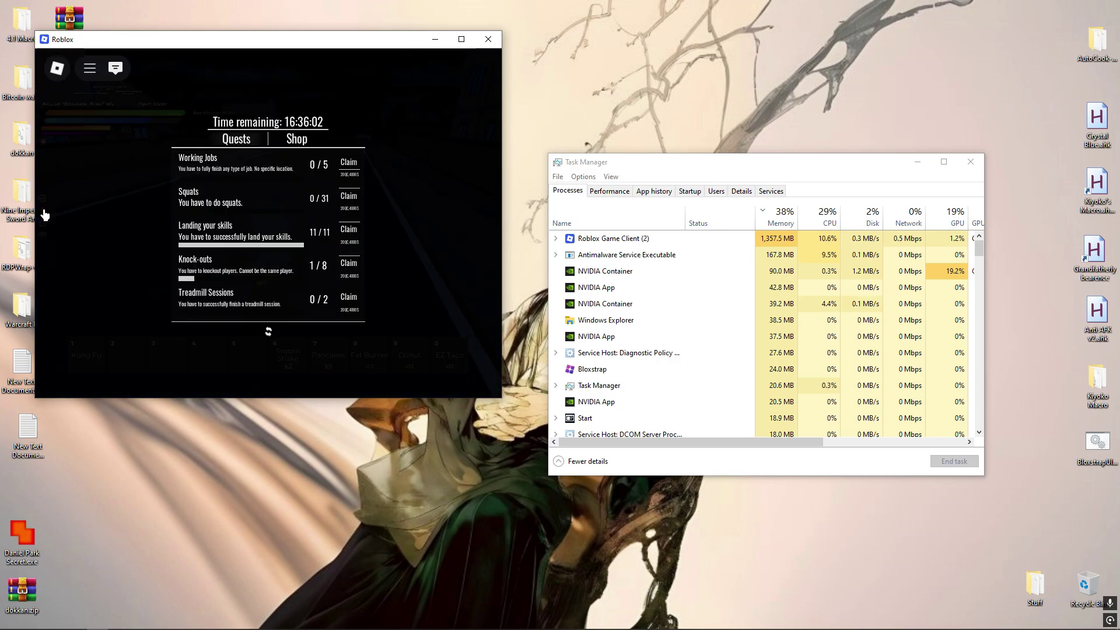
{"action": "left_click", "coordinate": [44, 211]}
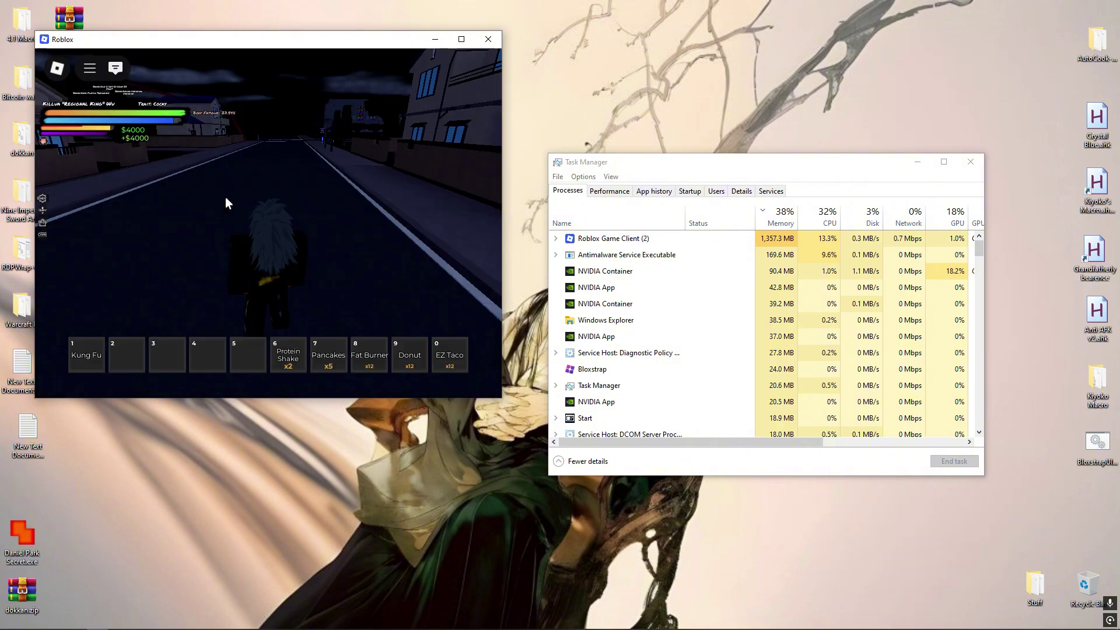
Step: Run to the bus stop and fast travel to the next stop for $20
{"action": "key", "text": "w"}
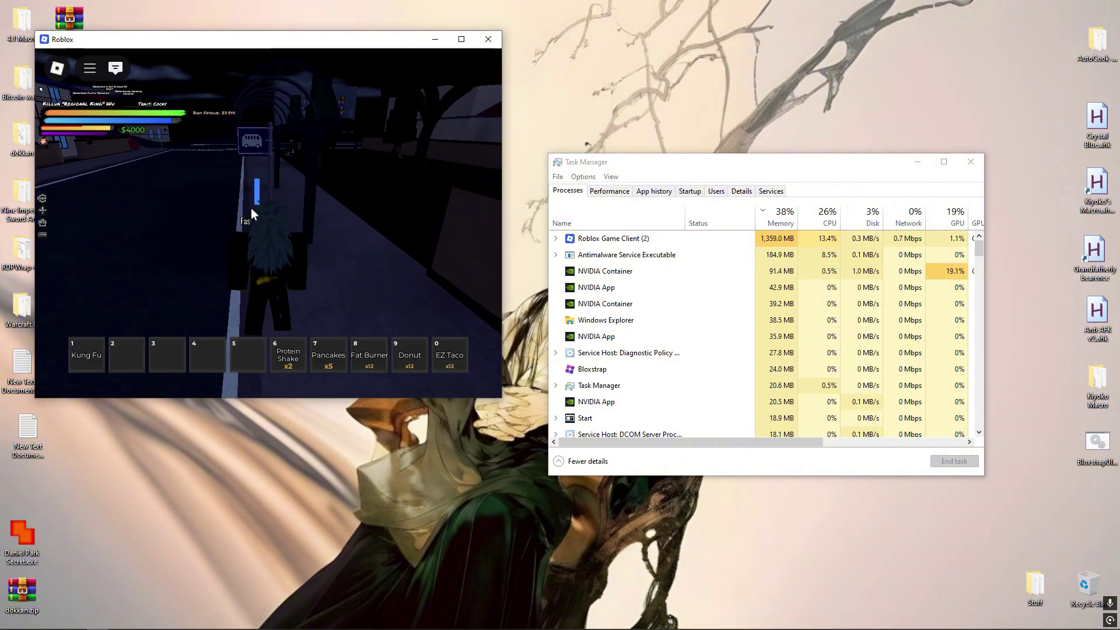
{"action": "left_click", "coordinate": [255, 224]}
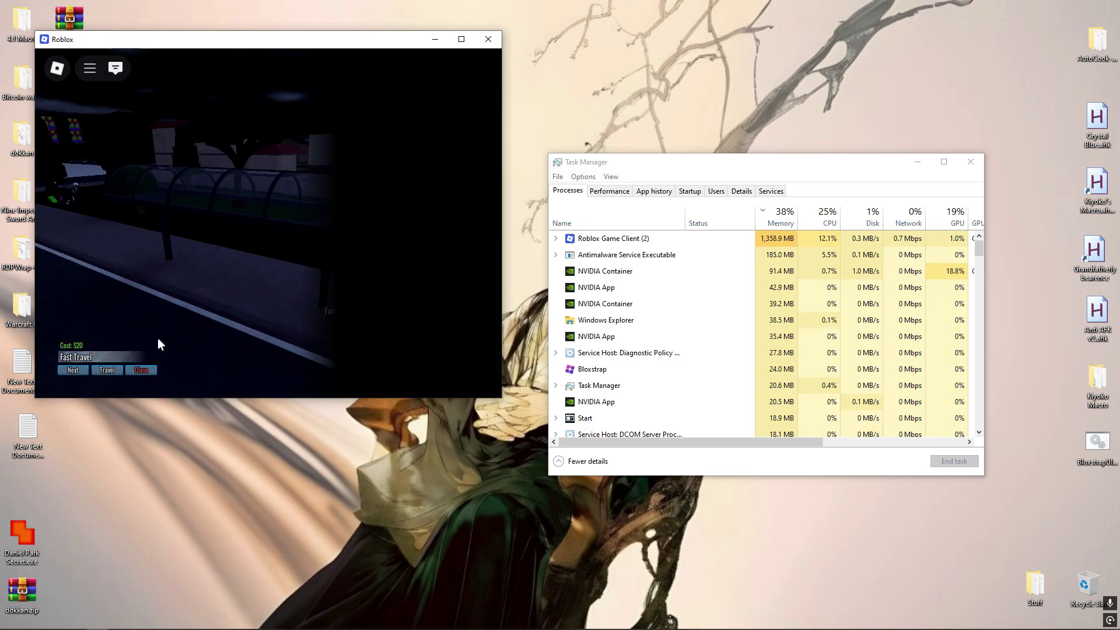
{"action": "left_click", "coordinate": [76, 371]}
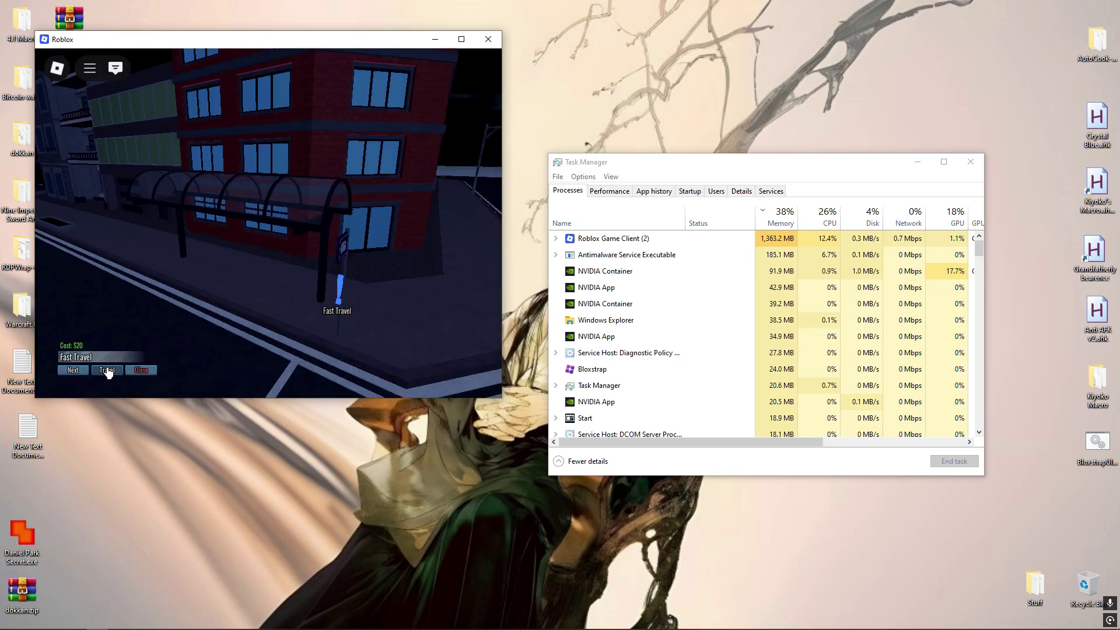
{"action": "left_click", "coordinate": [106, 371]}
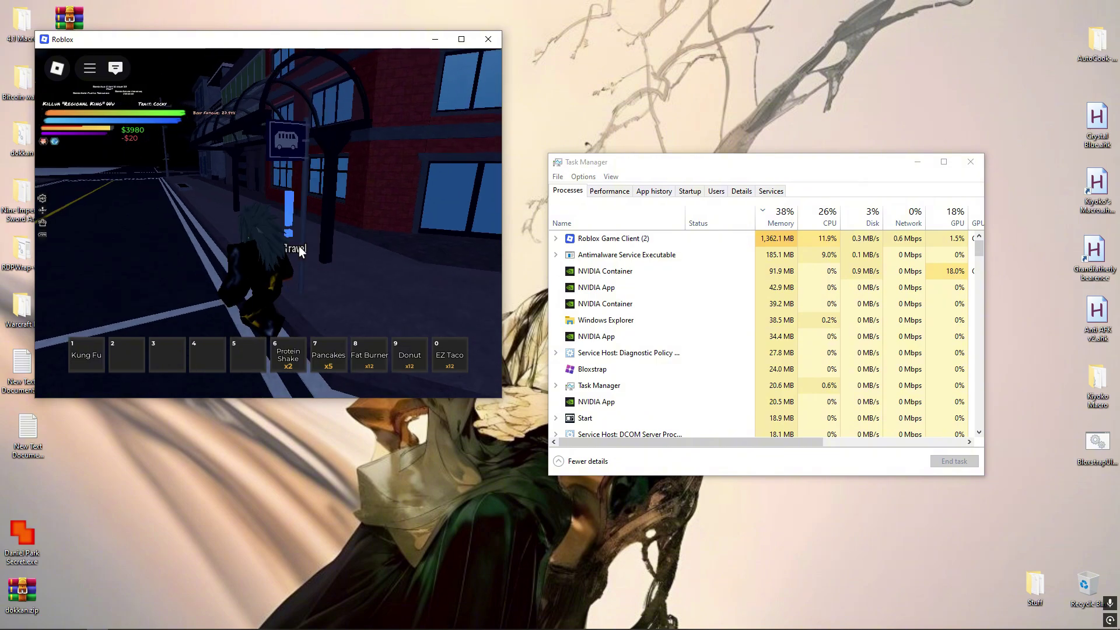
Step: Run down the street while checking the Roblox Game Client's resource usage in Task Manager, expanding and collapsing its process entry
{"action": "key", "text": "w"}
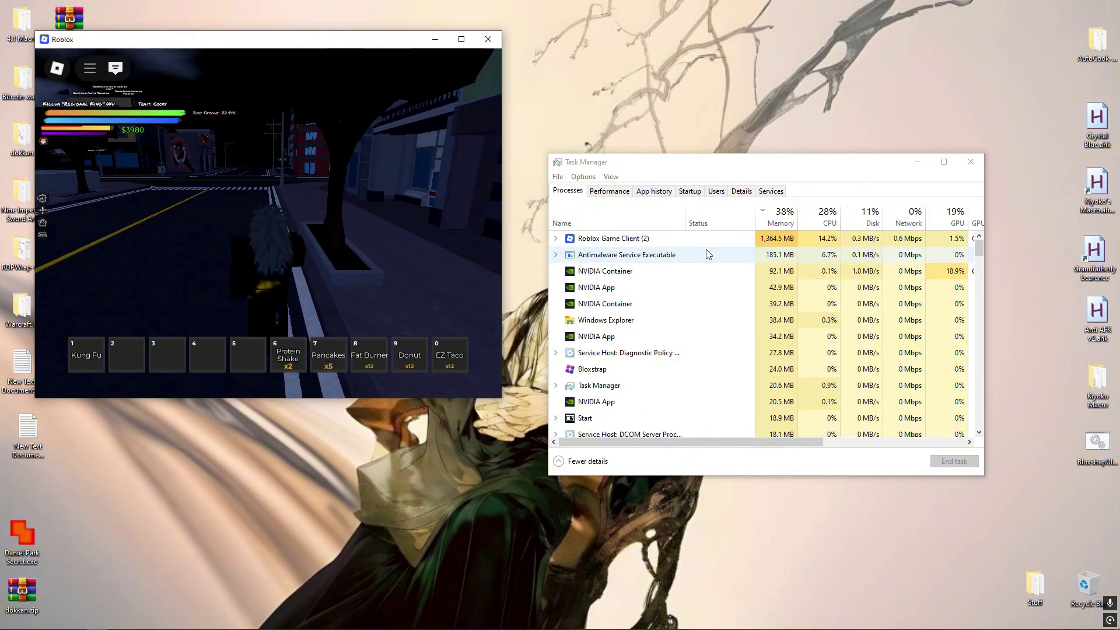
{"action": "key", "text": "w"}
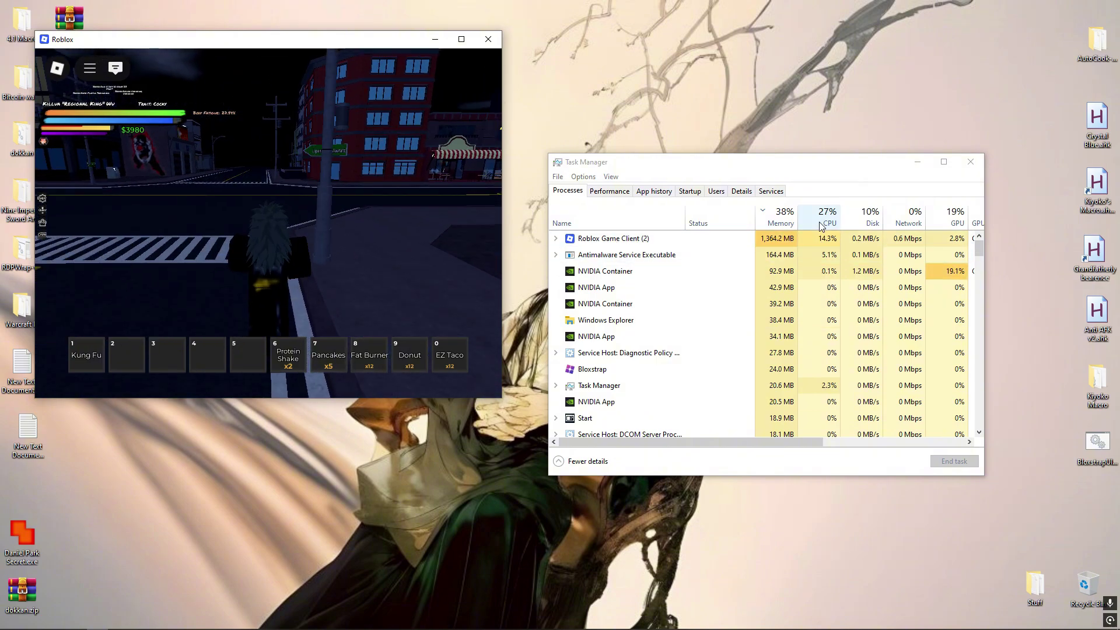
{"action": "key", "text": "w"}
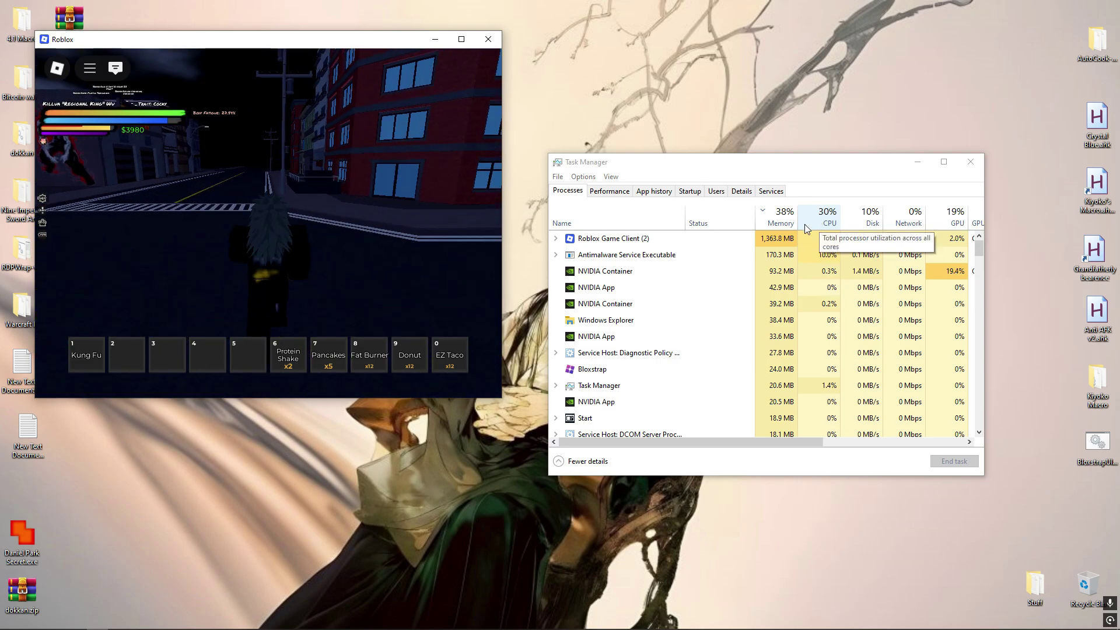
{"action": "key", "text": "w"}
{"action": "left_click", "coordinate": [565, 239]}
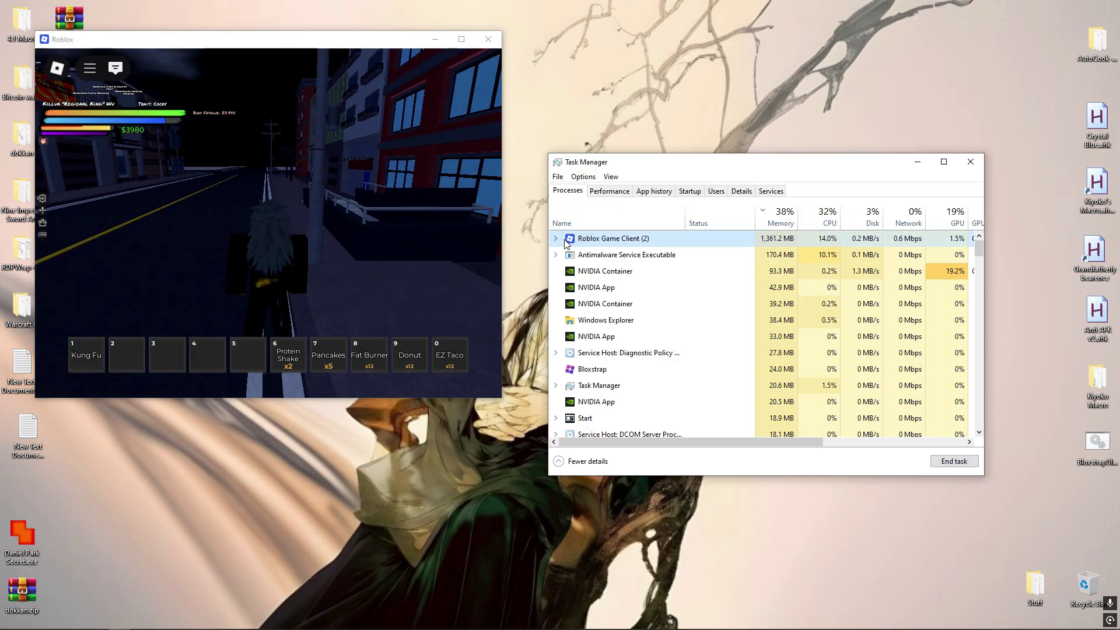
{"action": "left_click", "coordinate": [555, 238]}
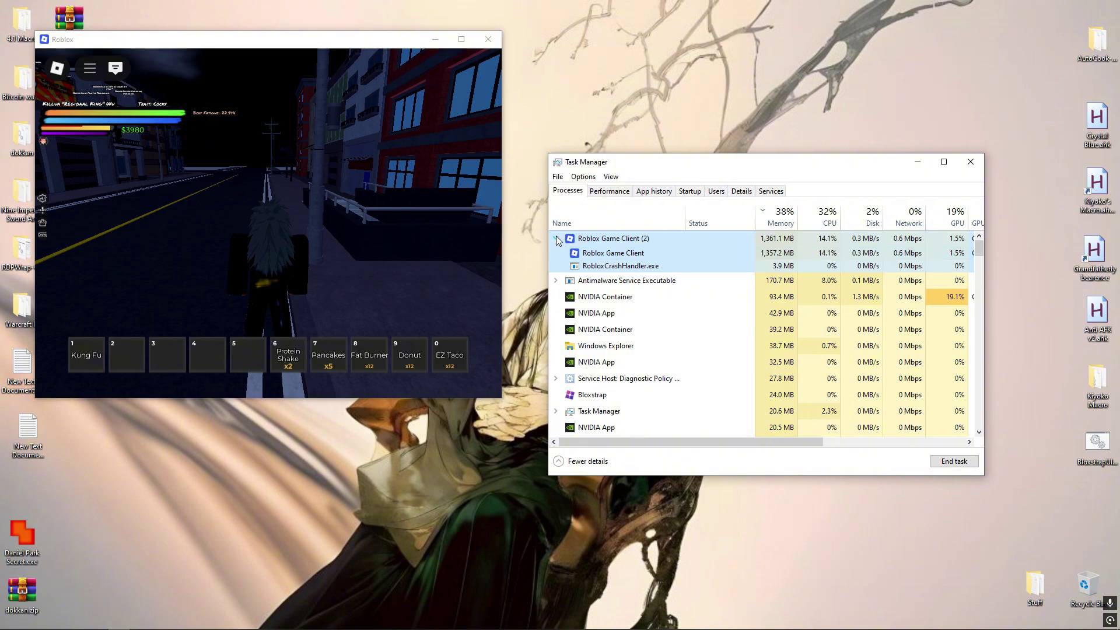
{"action": "left_click", "coordinate": [555, 238]}
Step: Run down the stairs into Red Station, go through to the ticket machine and teleport to the other subway station for $40
{"action": "key", "text": "w"}
{"action": "key", "text": "w"}
{"action": "left_click", "coordinate": [326, 188]}
{"action": "right_click", "coordinate": [326, 187]}
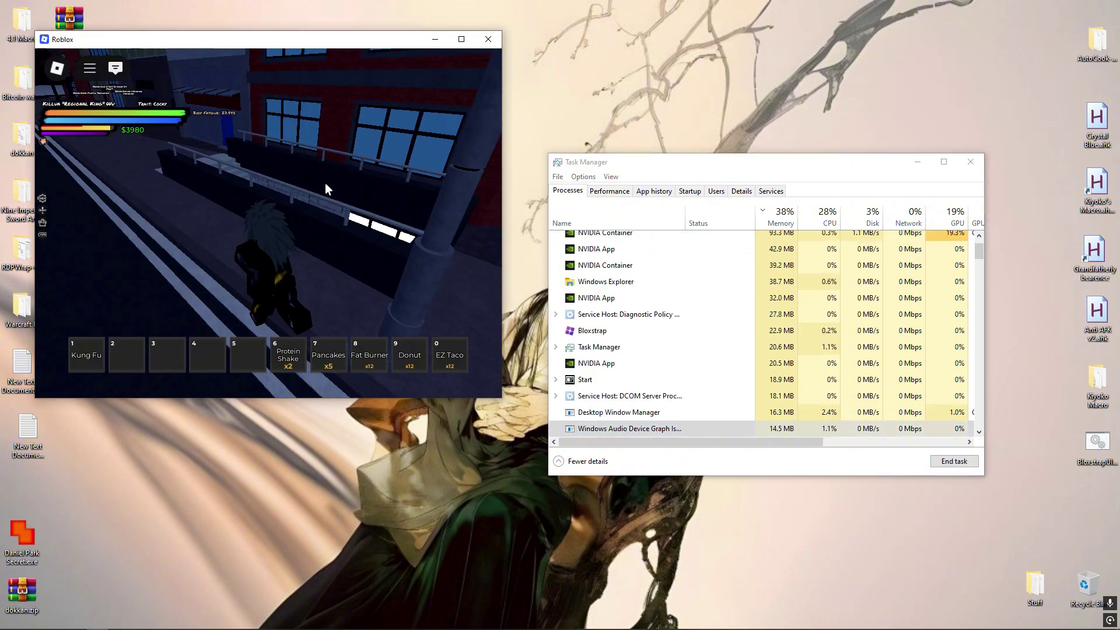
{"action": "key", "text": "w"}
{"action": "right_click", "coordinate": [103, 147]}
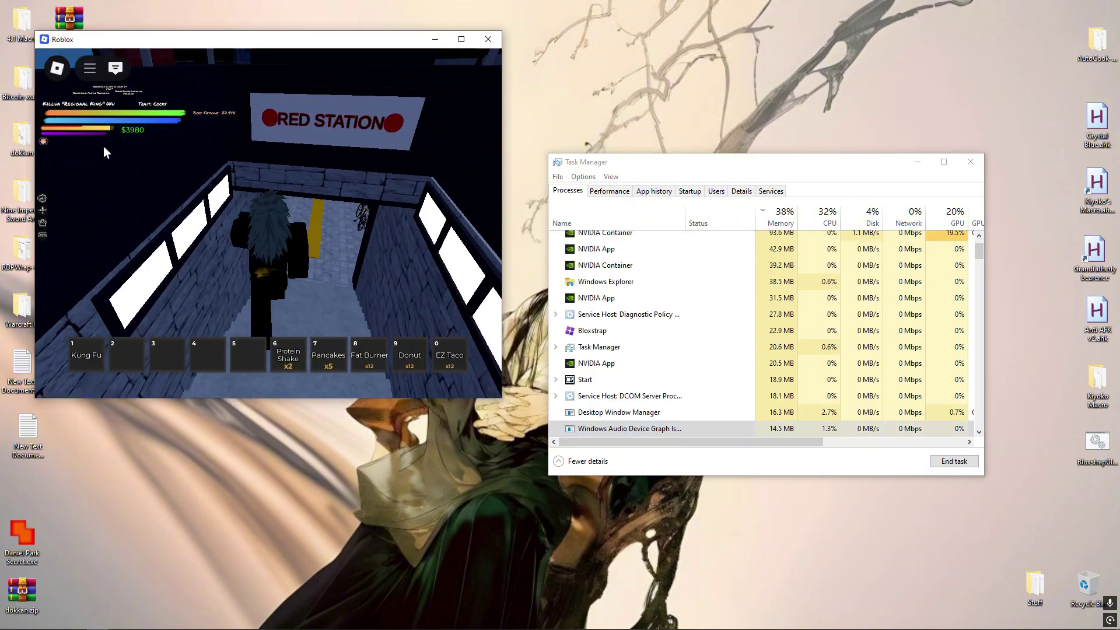
{"action": "key", "text": "w"}
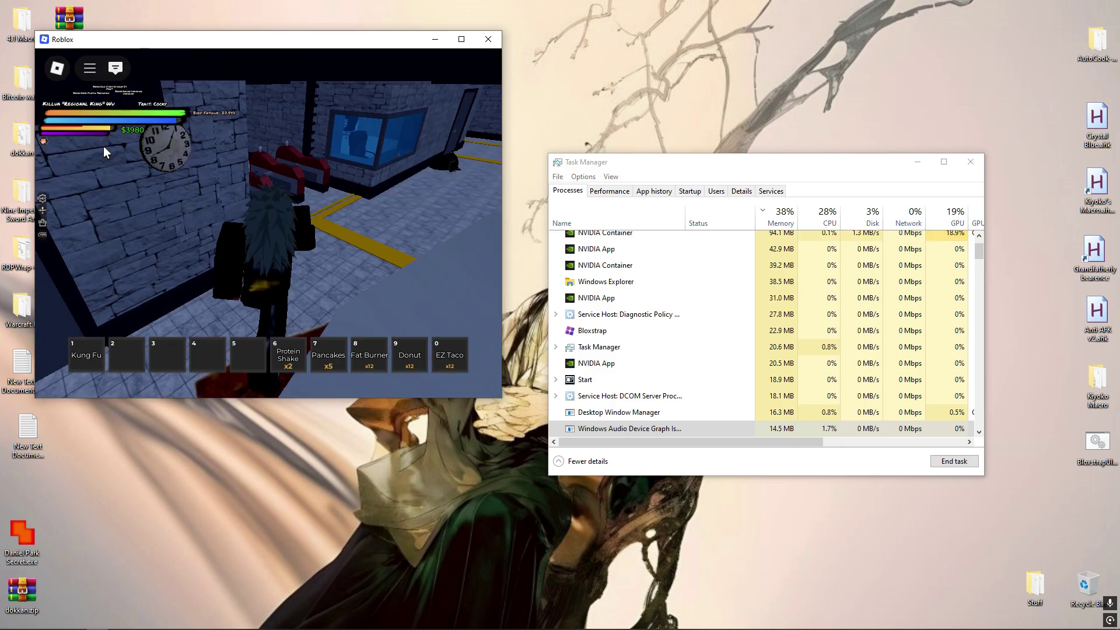
{"action": "key", "text": "w"}
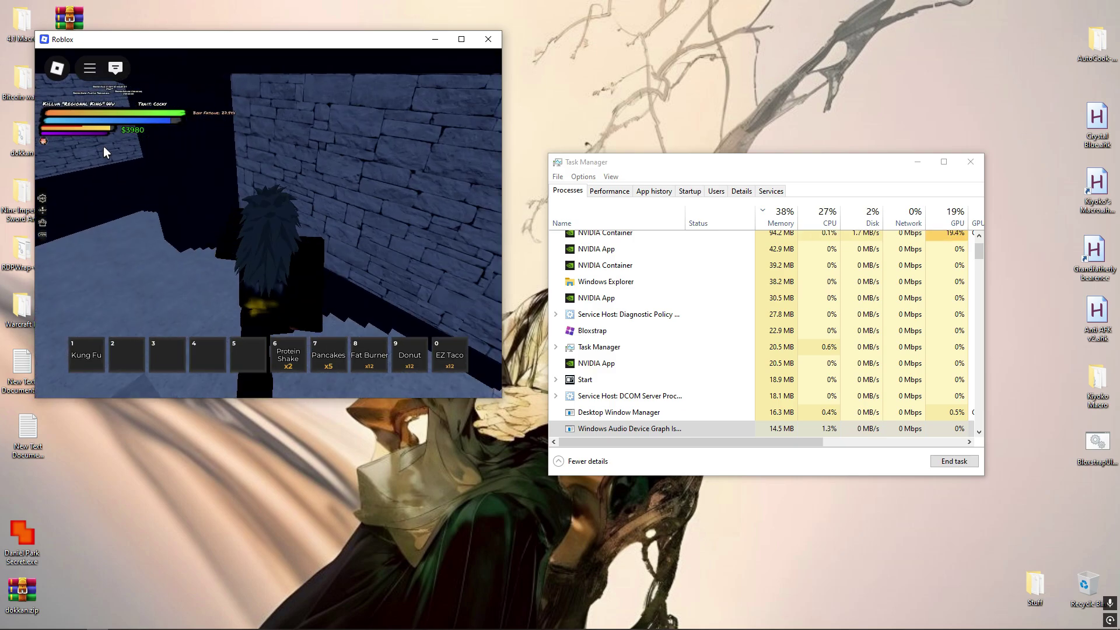
{"action": "key", "text": "w"}
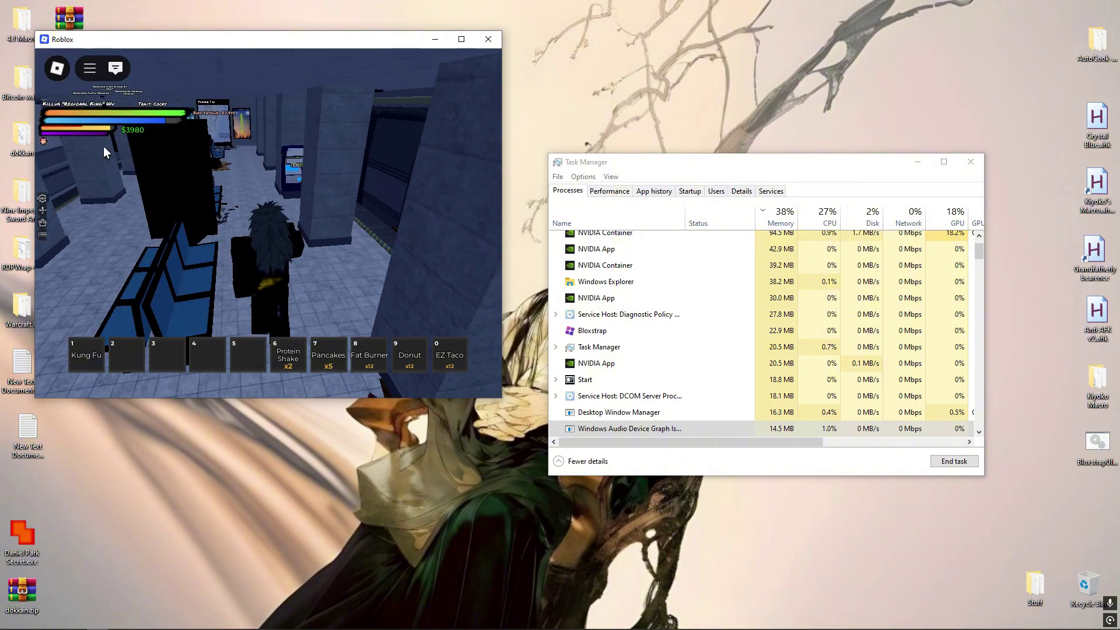
{"action": "key", "text": "w"}
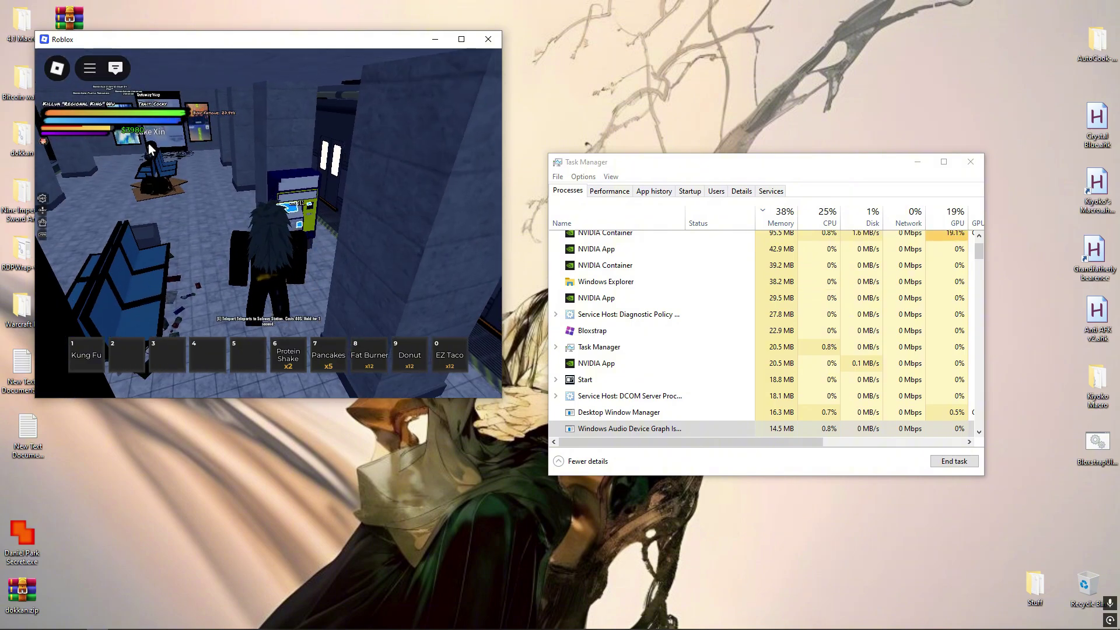
{"action": "key", "text": "e"}
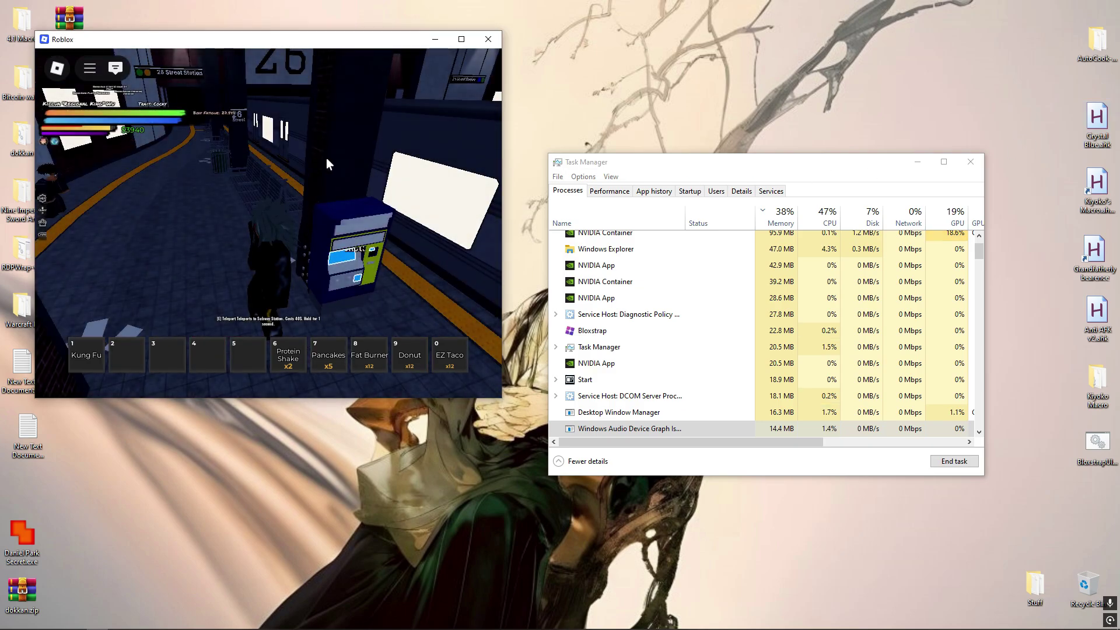
Step: Go full screen and fill hotbar slots 2, 3, 4, 6, 7, 8 with Mountain Breaker, Tiger Hunt, Monkey Counter, Razor Blitz, Crane Stance, Lion Bite, removing food
{"action": "key", "text": "F11"}
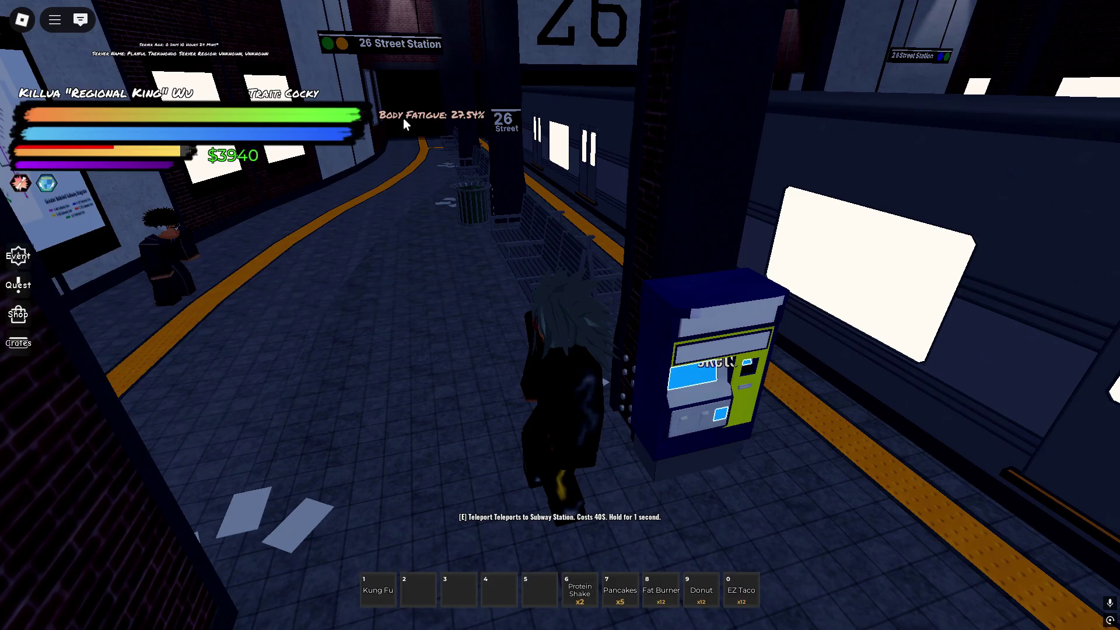
{"action": "key", "text": "grave"}
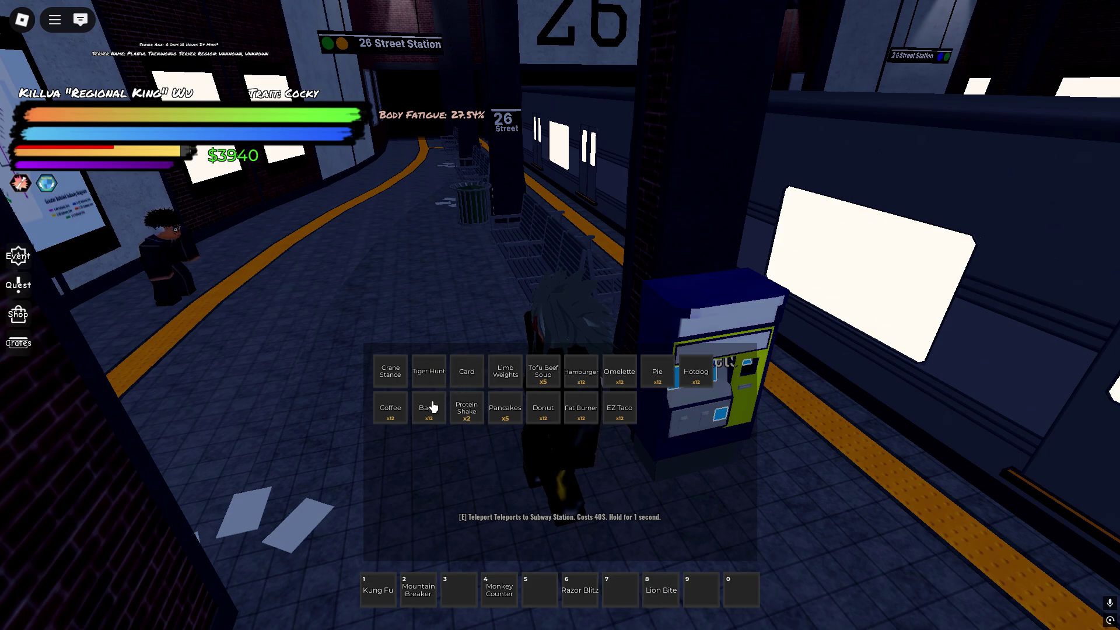
{"action": "key", "text": "grave"}
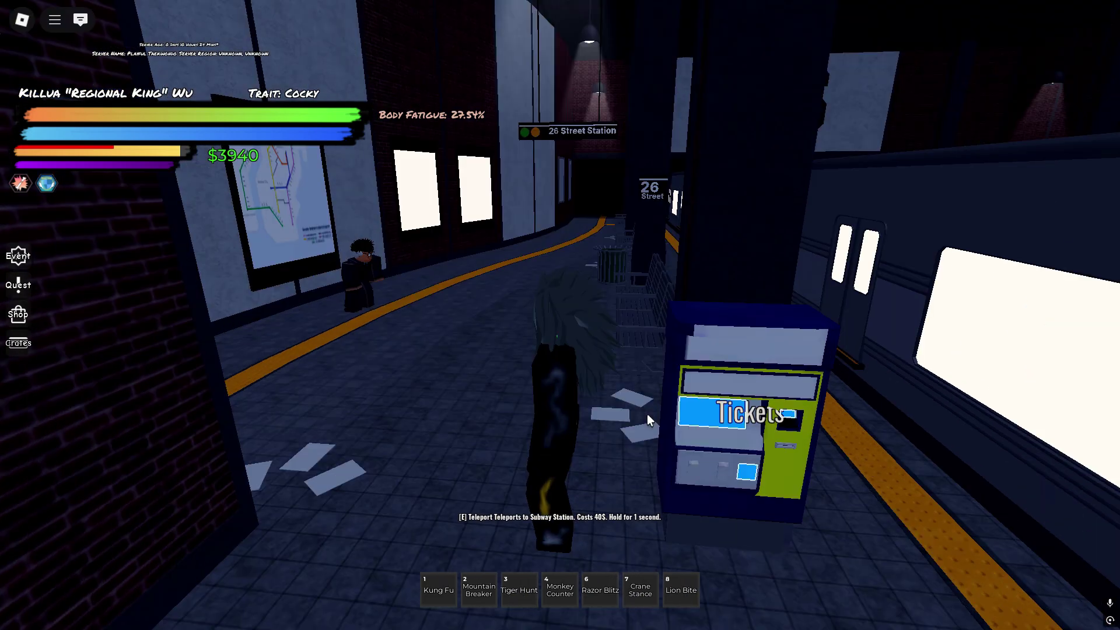
Step: Walk to the NPC beside the subway map and swap the hotbar skills so Crane Stance is in slot 4 and Monkey Counter in slot 7
{"action": "key", "text": "w"}
{"action": "key", "text": "w"}
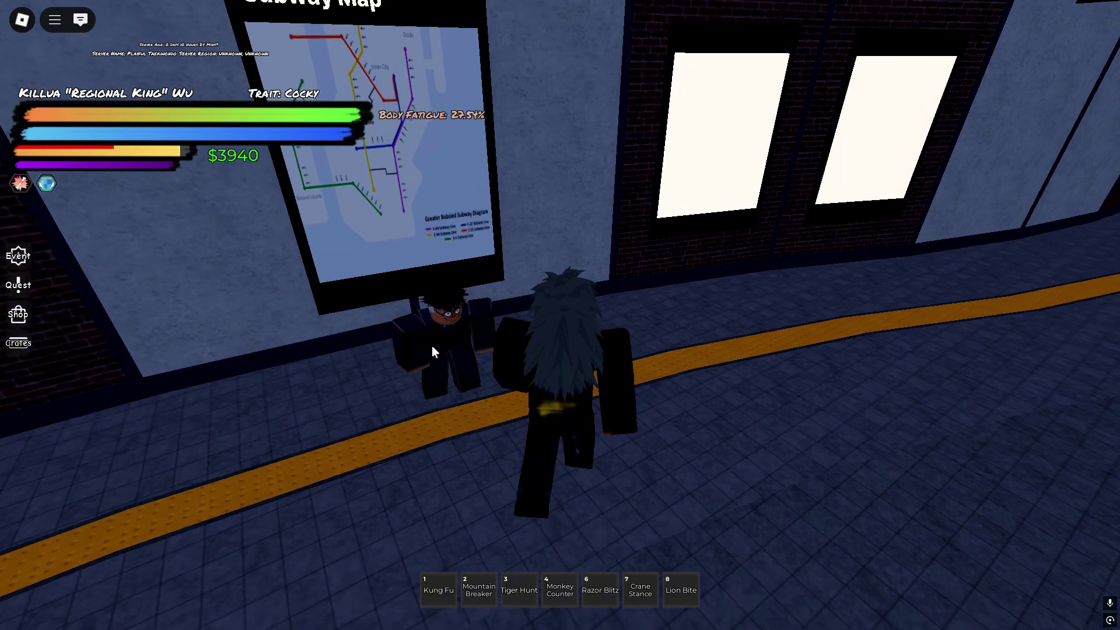
{"action": "key", "text": "grave"}
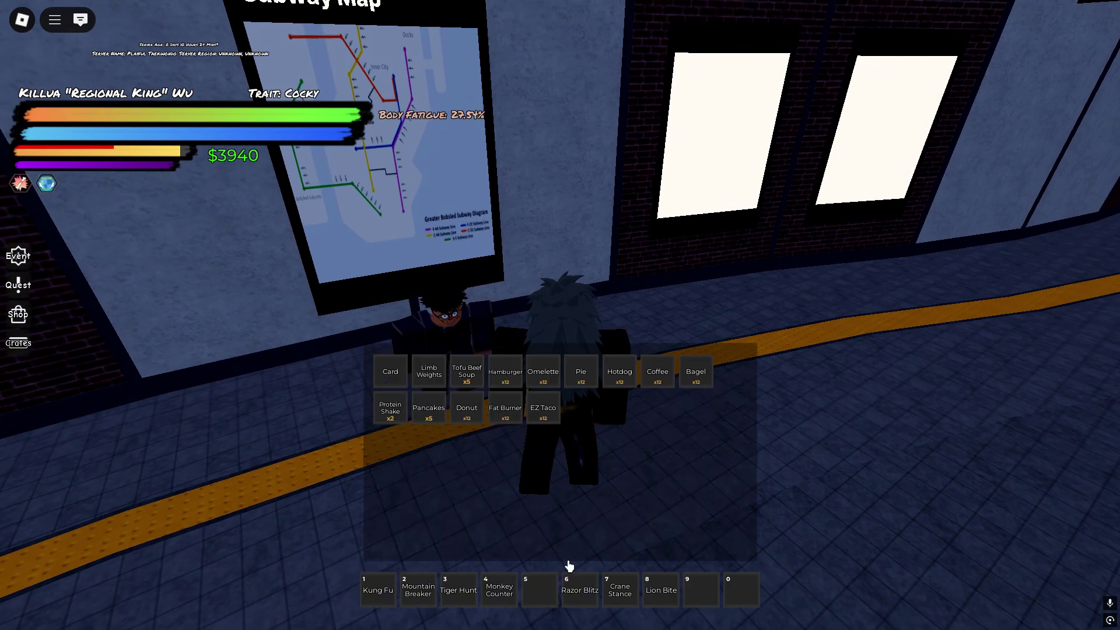
{"action": "key", "text": "grave"}
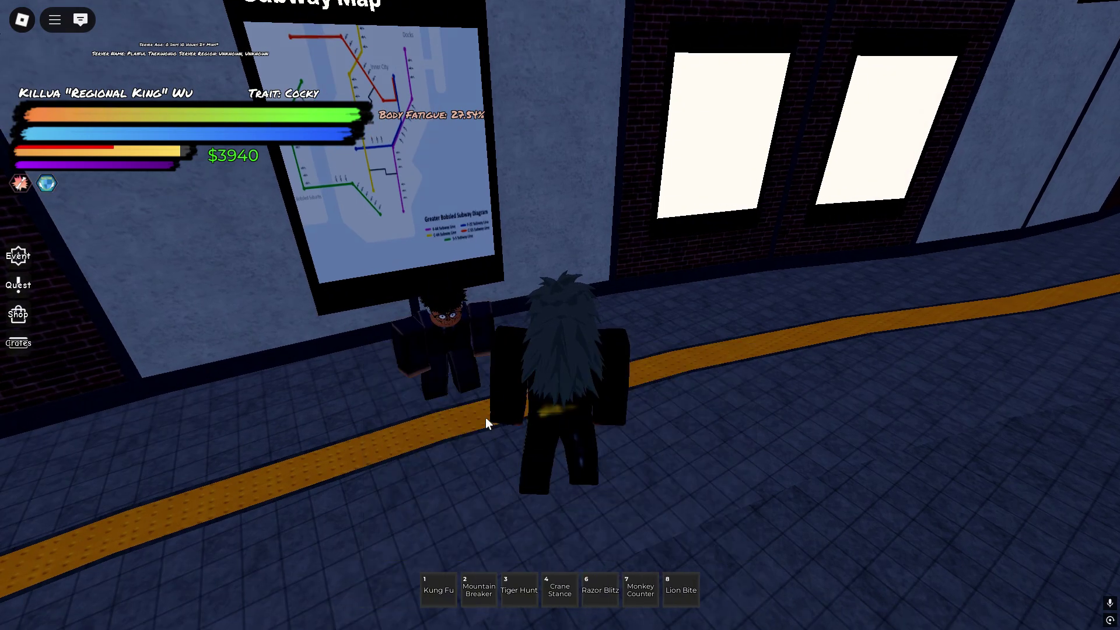
Step: Tell Kazoo you are ready, switch to the match-up after Official League and join it as a Normal Match
{"action": "left_click", "coordinate": [441, 345]}
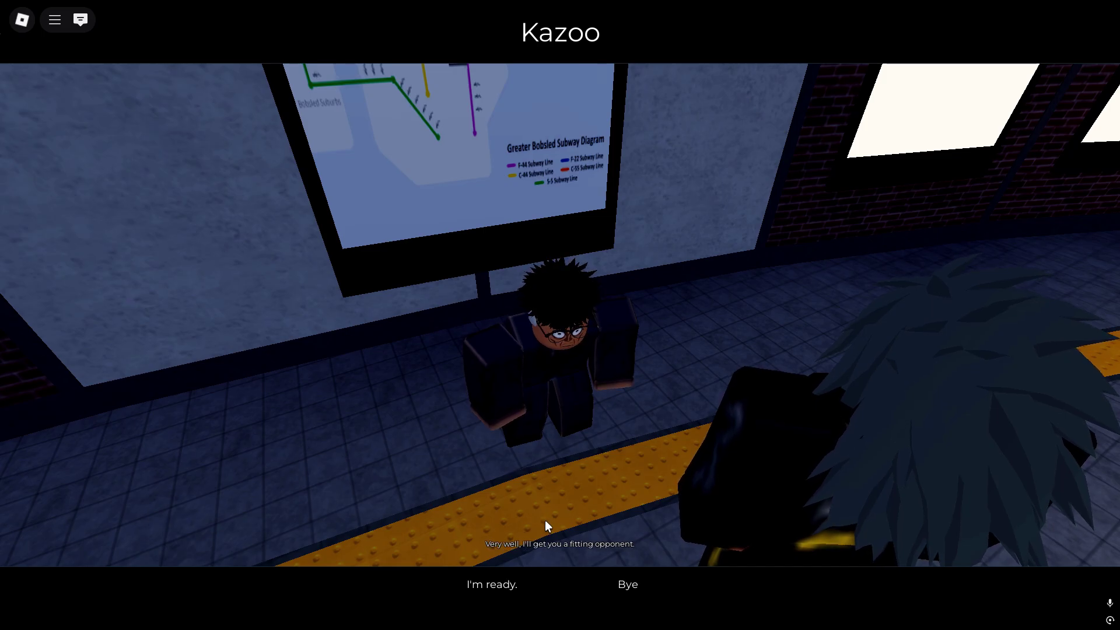
{"action": "left_click", "coordinate": [505, 584]}
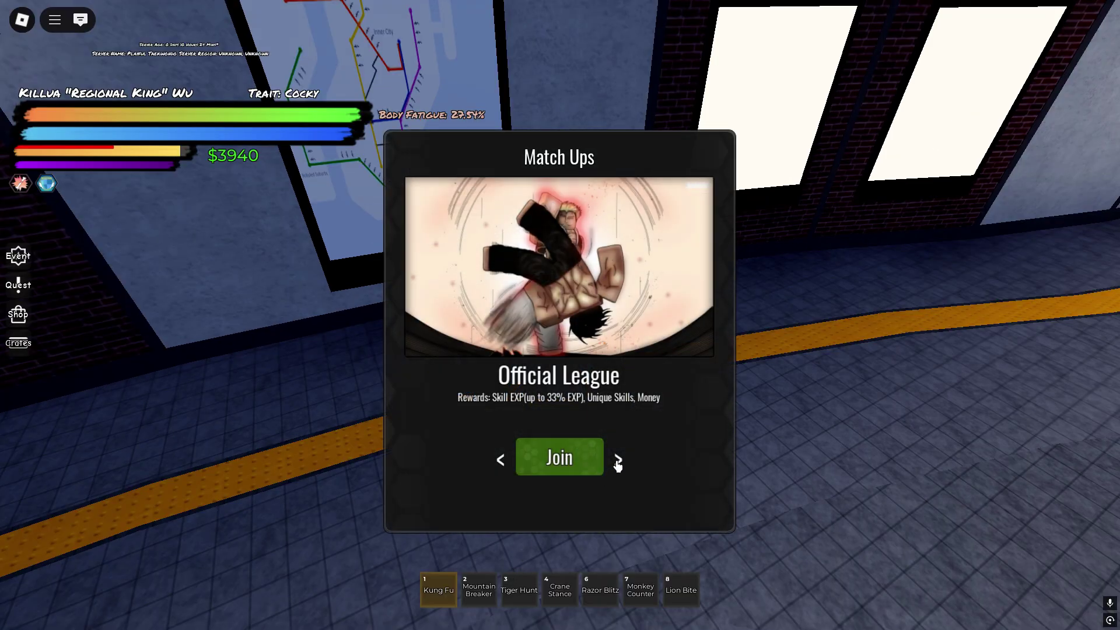
{"action": "left_click", "coordinate": [617, 462]}
{"action": "left_click", "coordinate": [593, 464]}
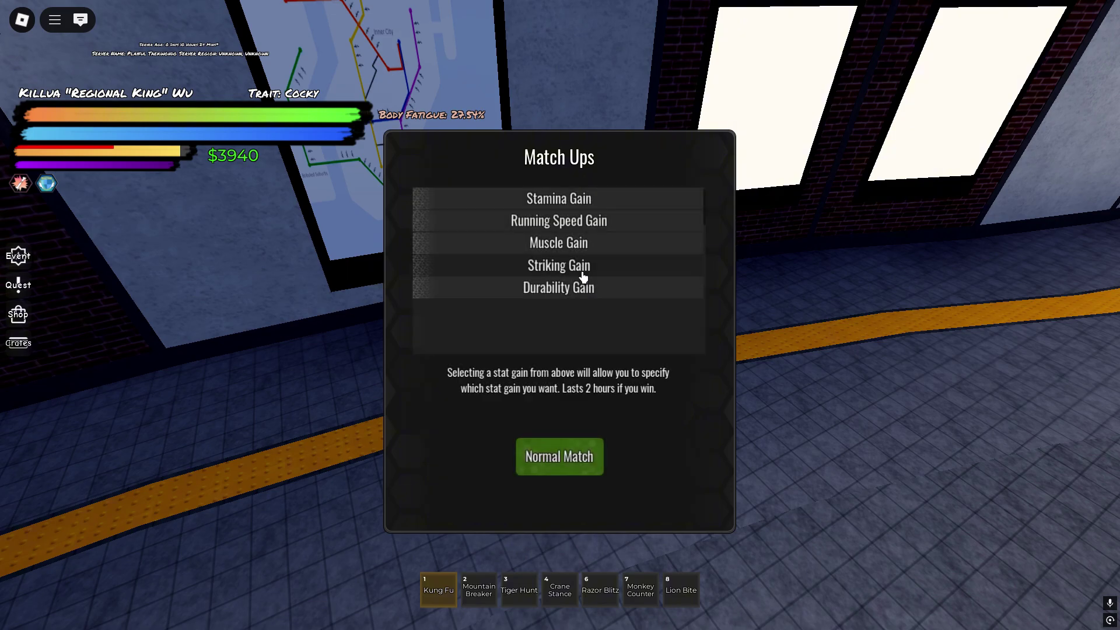
{"action": "left_click", "coordinate": [550, 474]}
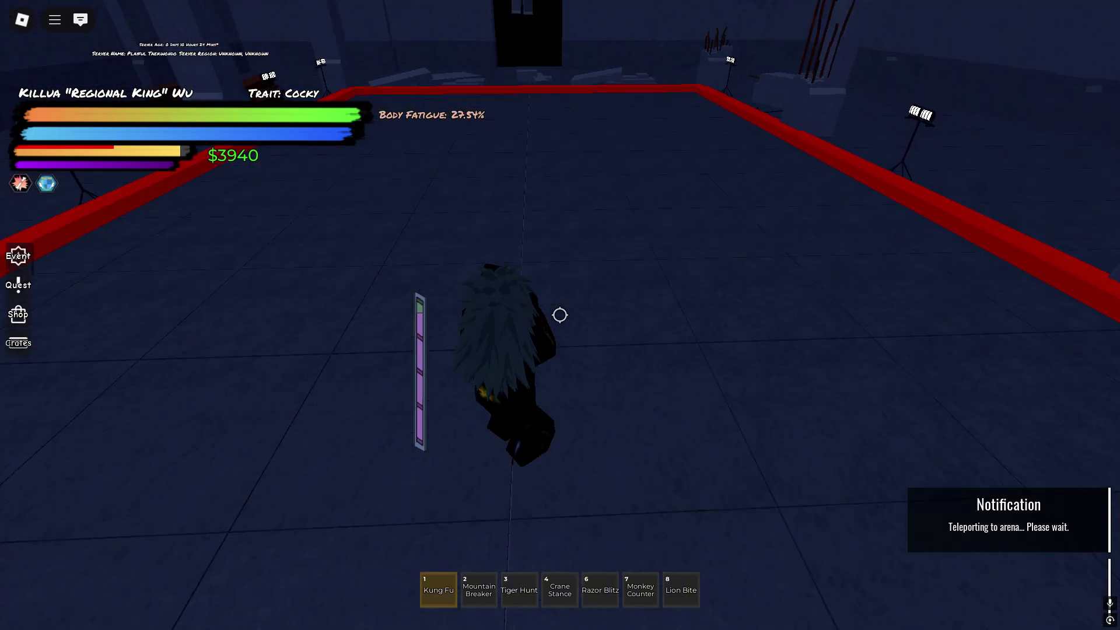
Step: Use Lion Bite as the arena match begins and re-equip Kung Fu
{"action": "key", "text": "8"}
{"action": "left_click", "coordinate": [560, 315]}
{"action": "key", "text": "1"}
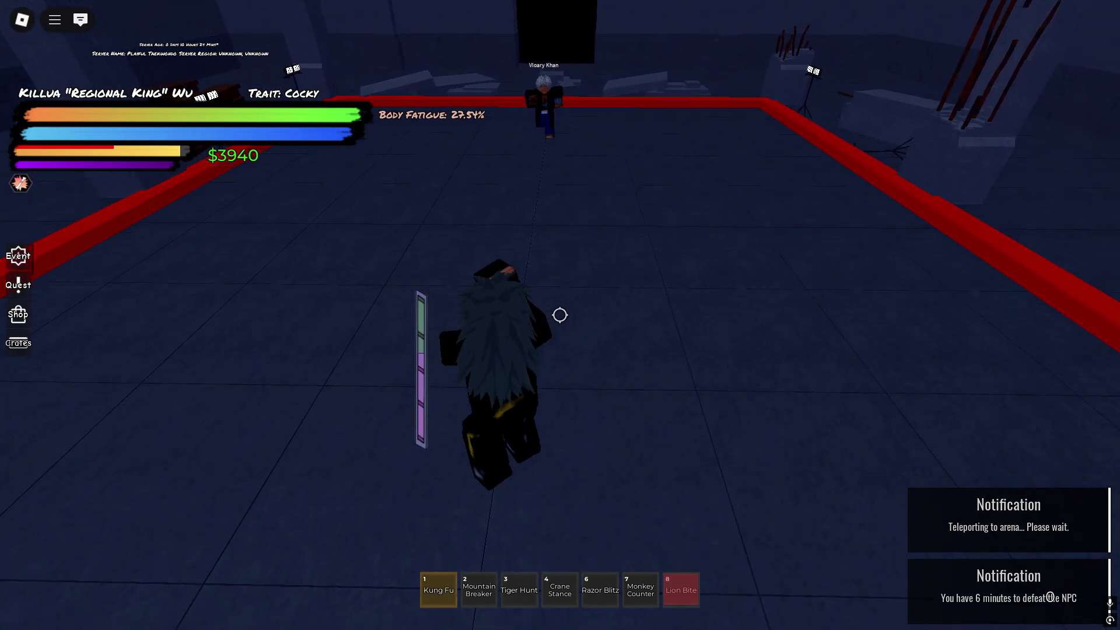
Step: Run at Vloary Khan, strike with Tiger Hunt and follow up with Kung Fu attacks
{"action": "key", "text": "w"}
{"action": "key", "text": "3"}
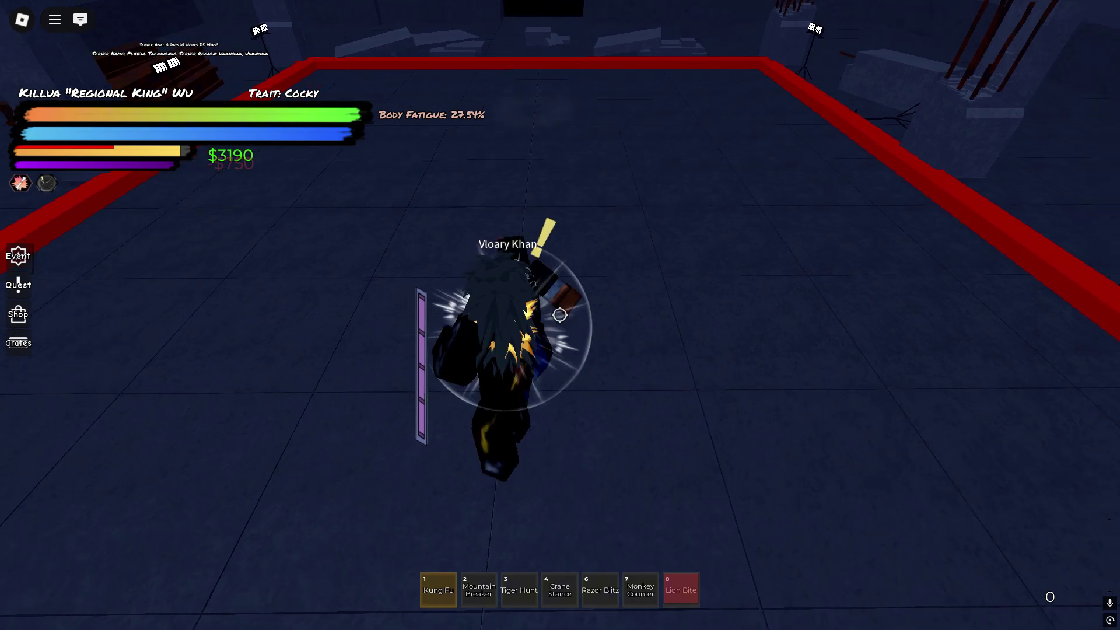
{"action": "left_click", "coordinate": [560, 315]}
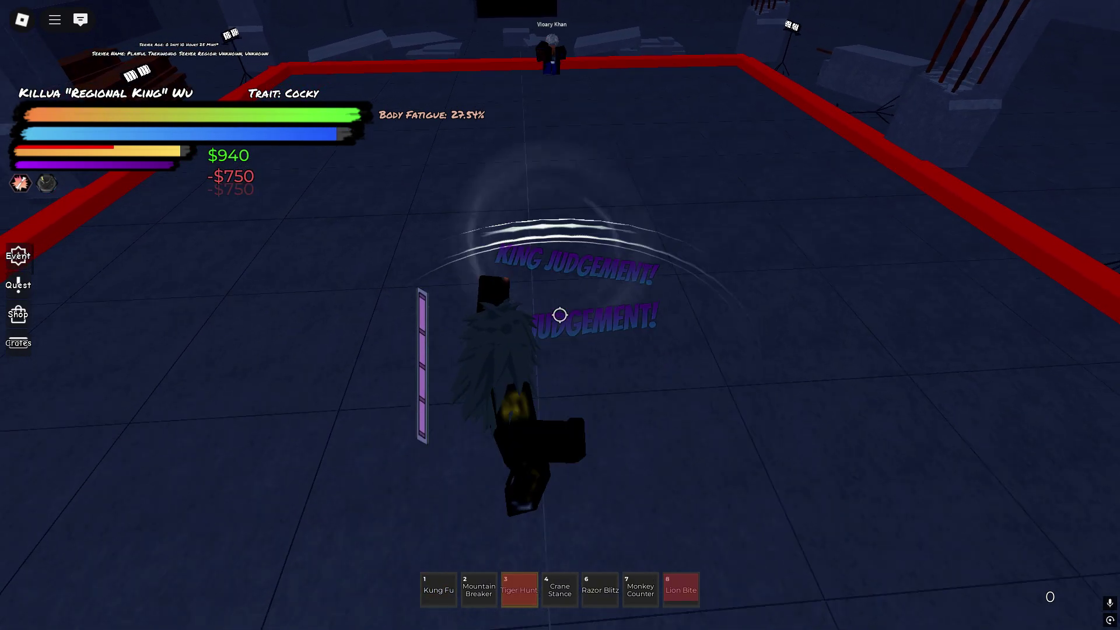
{"action": "key", "text": "1"}
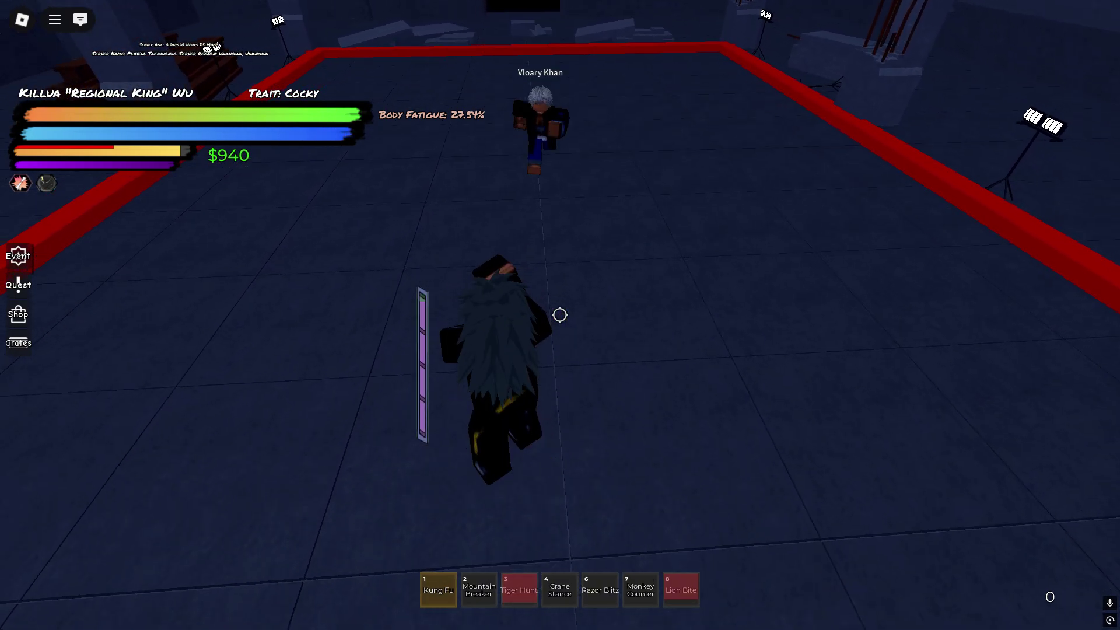
{"action": "left_click", "coordinate": [560, 315]}
{"action": "left_click", "coordinate": [559, 315]}
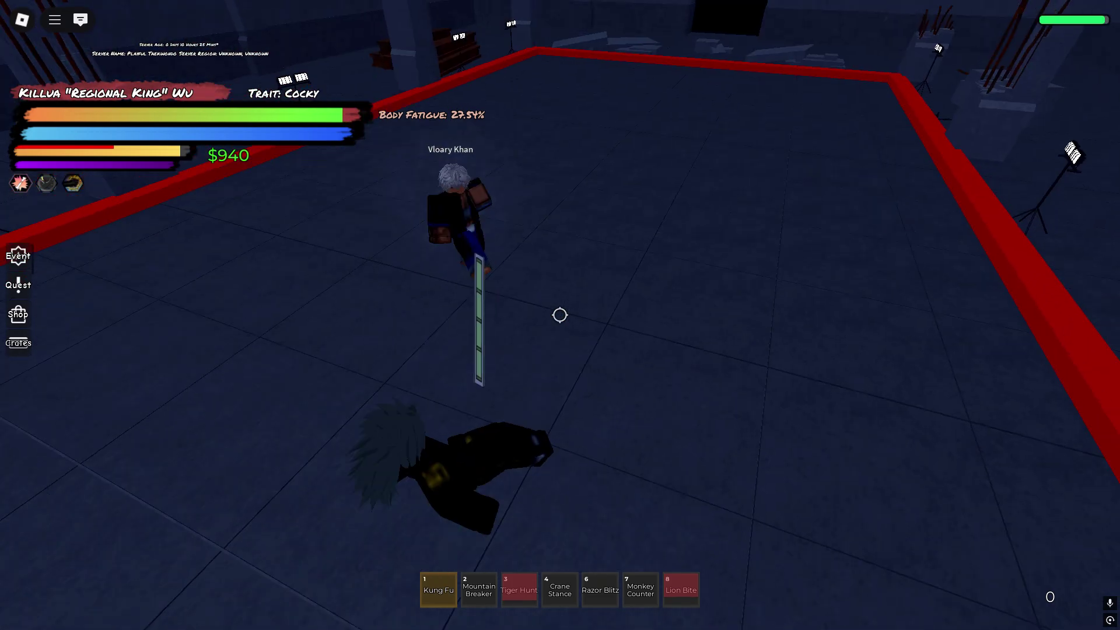
Step: Dash and attack with Kung Fu, use Razor Blitz on Vloary Khan, and close in with more Kung Fu strikes
{"action": "key", "text": "w"}
{"action": "key", "text": "q"}
{"action": "left_click", "coordinate": [559, 315]}
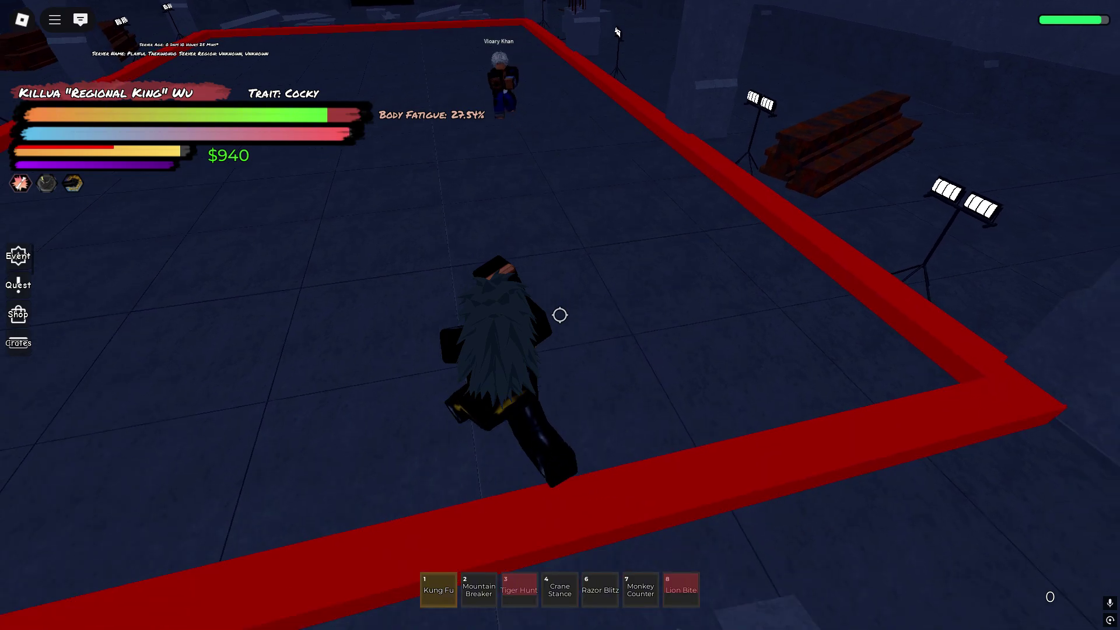
{"action": "key", "text": "6"}
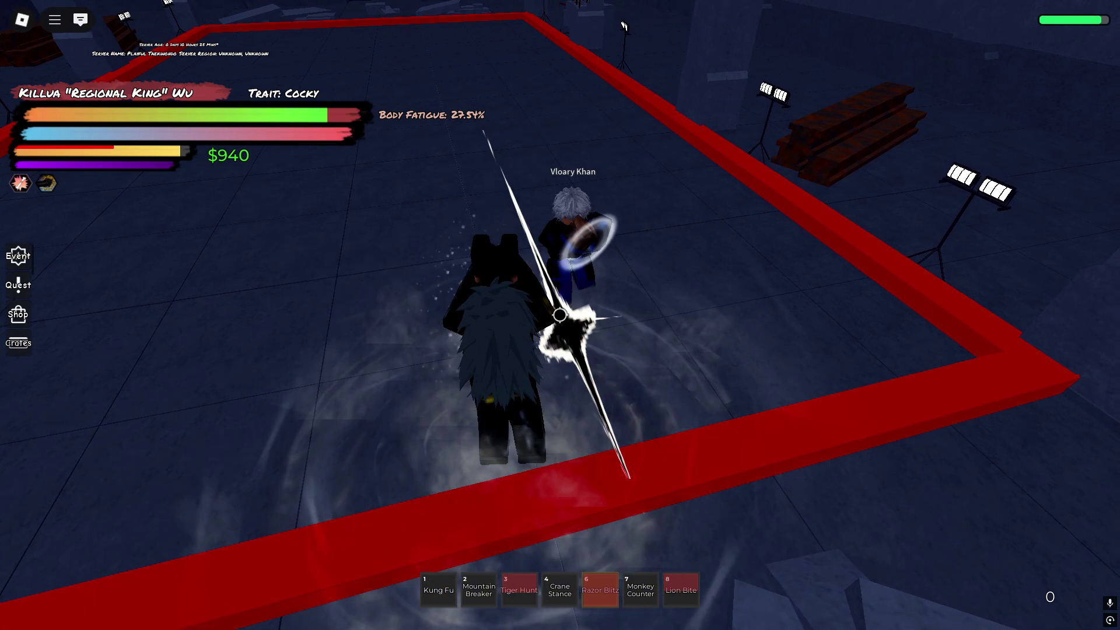
{"action": "key", "text": "1"}
{"action": "key", "text": "w"}
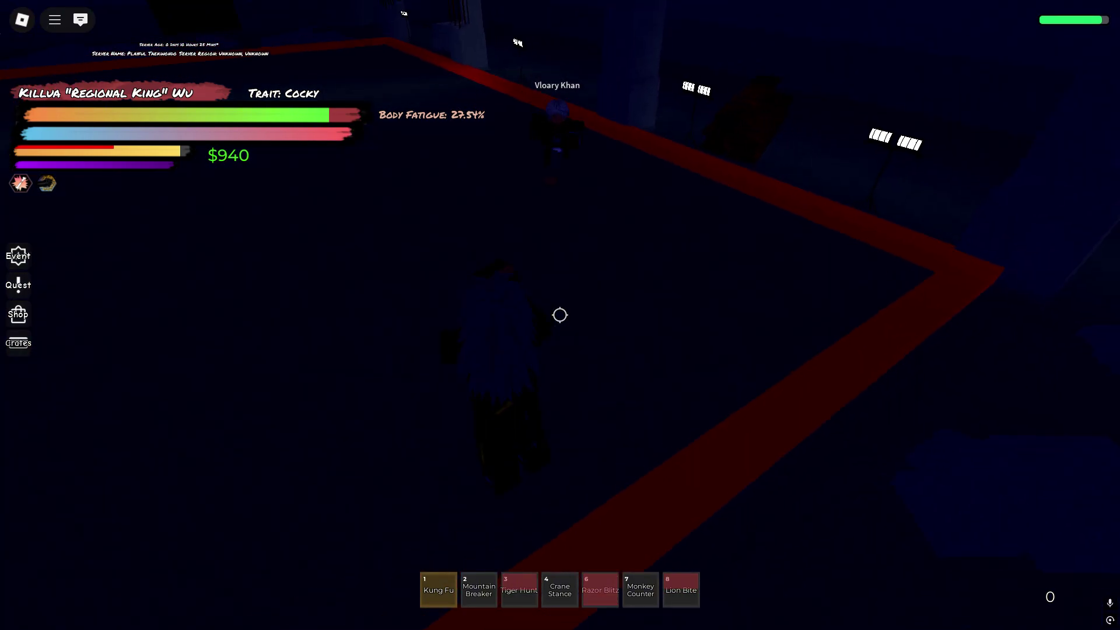
{"action": "left_click", "coordinate": [560, 315]}
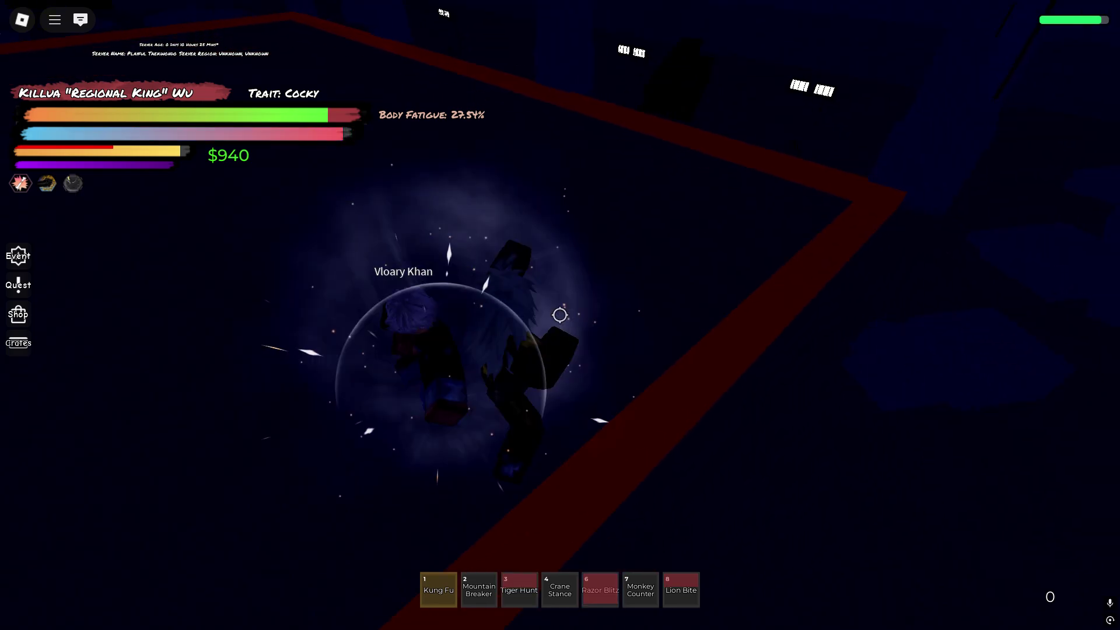
Step: Use Monkey Counter against Vloary Khan and keep dashing and striking around the ring's edge with Kung Fu
{"action": "key", "text": "7"}
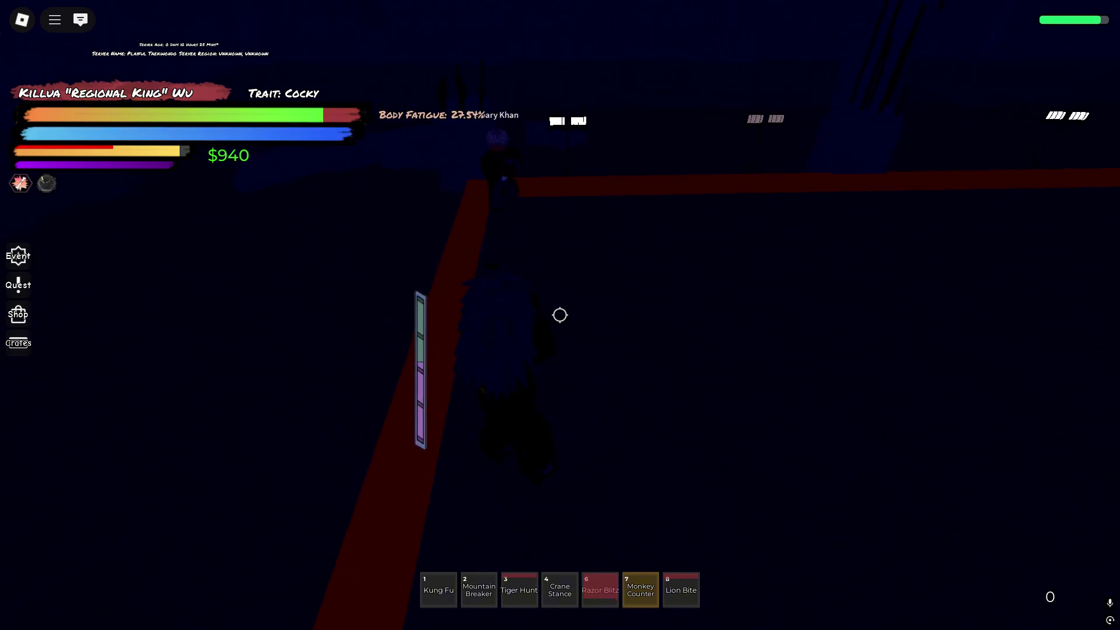
{"action": "left_click", "coordinate": [559, 315]}
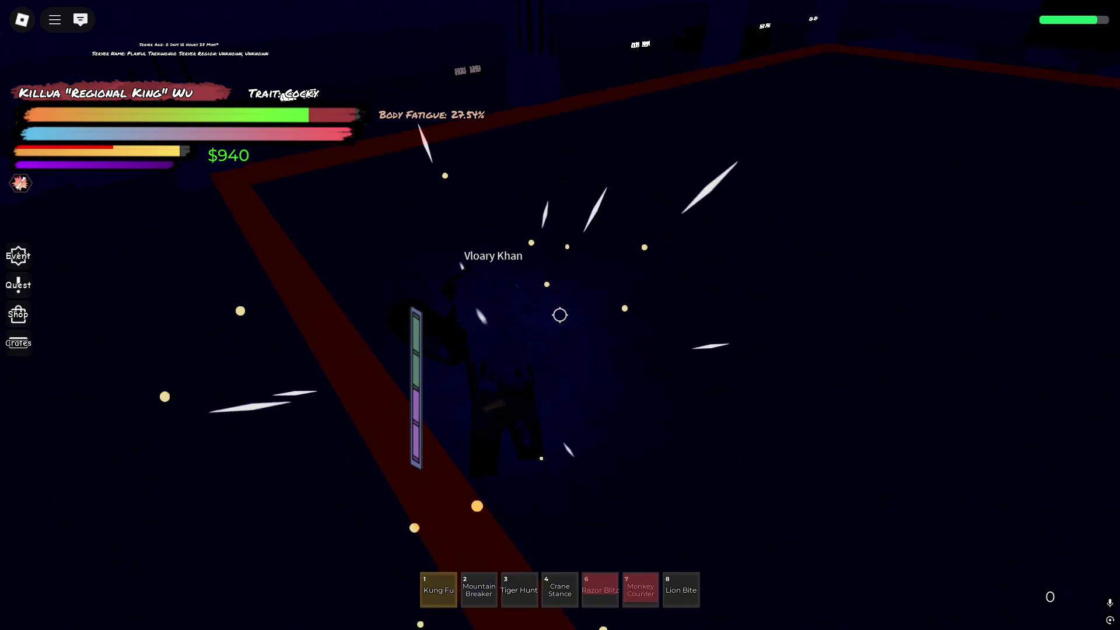
{"action": "key", "text": "q"}
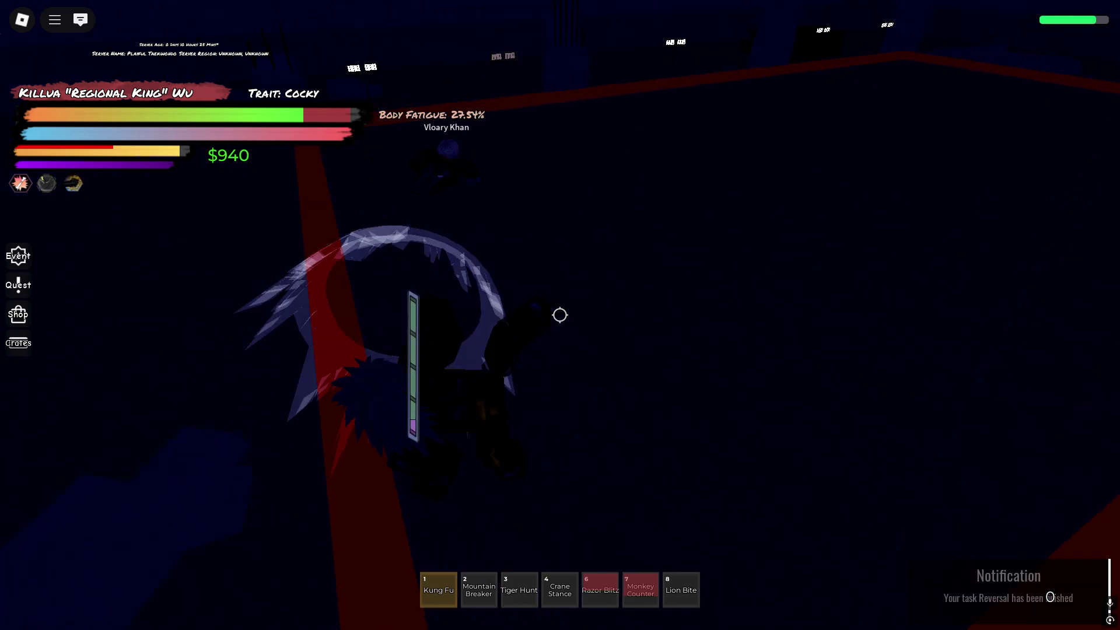
{"action": "left_click", "coordinate": [560, 315]}
{"action": "key", "text": "q"}
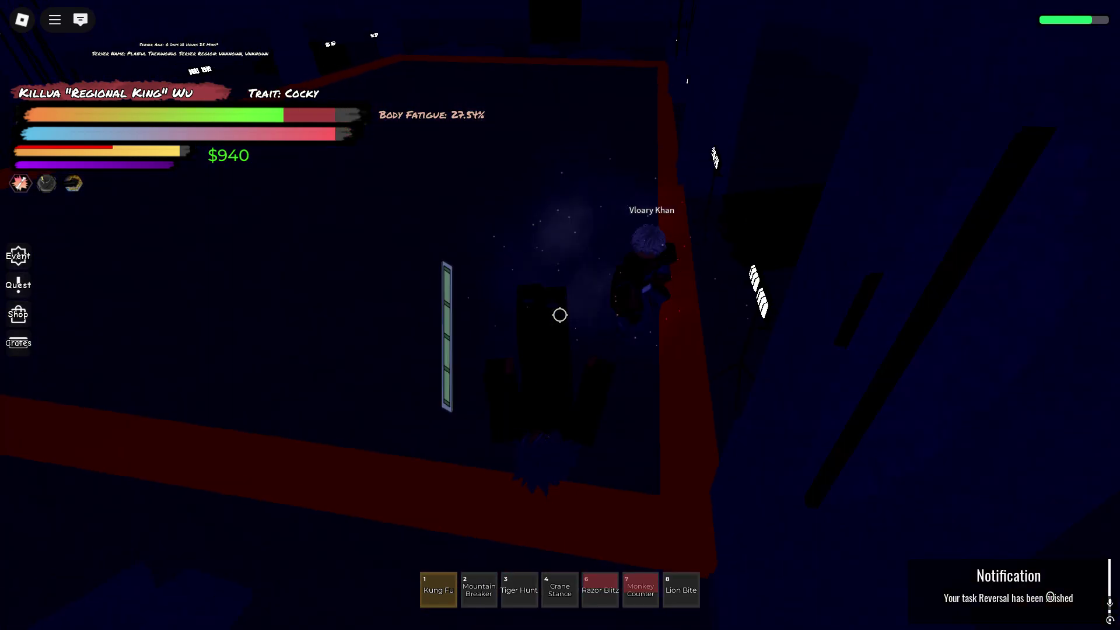
{"action": "key", "text": "q"}
{"action": "left_click", "coordinate": [560, 315]}
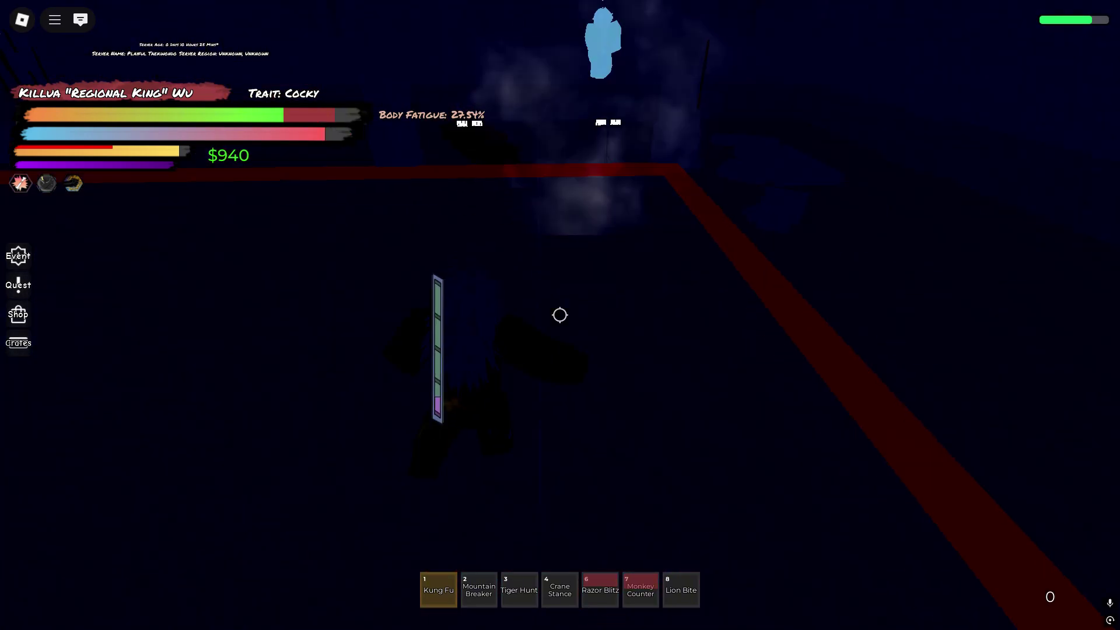
Step: Use Lion Bite on Vloary Khan, dash in and continue with Kung Fu attacks
{"action": "key", "text": "8"}
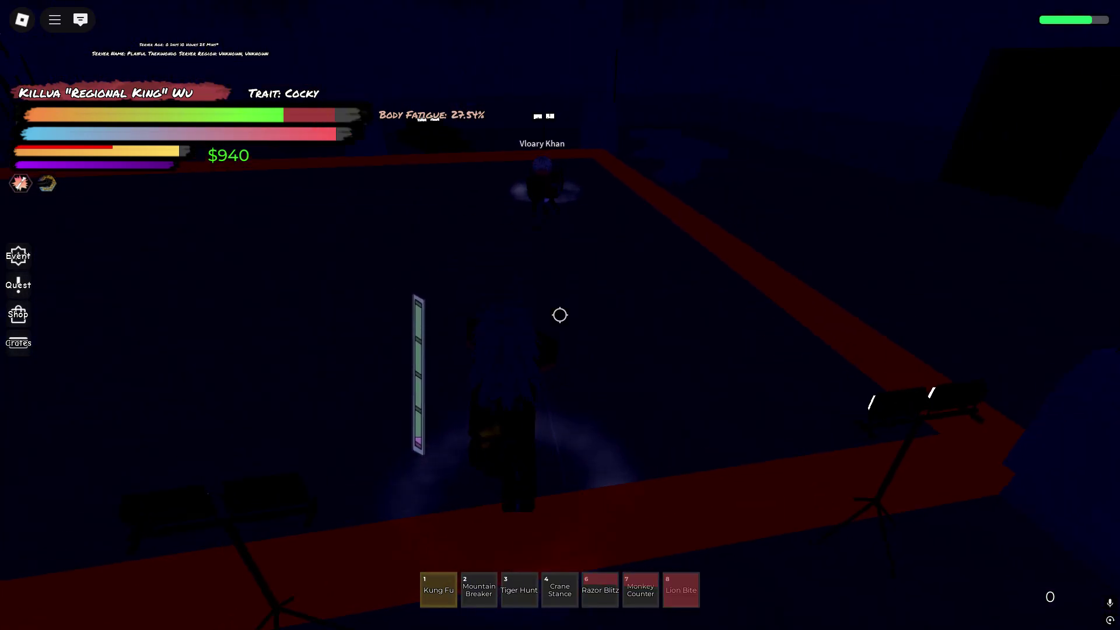
{"action": "key", "text": "q"}
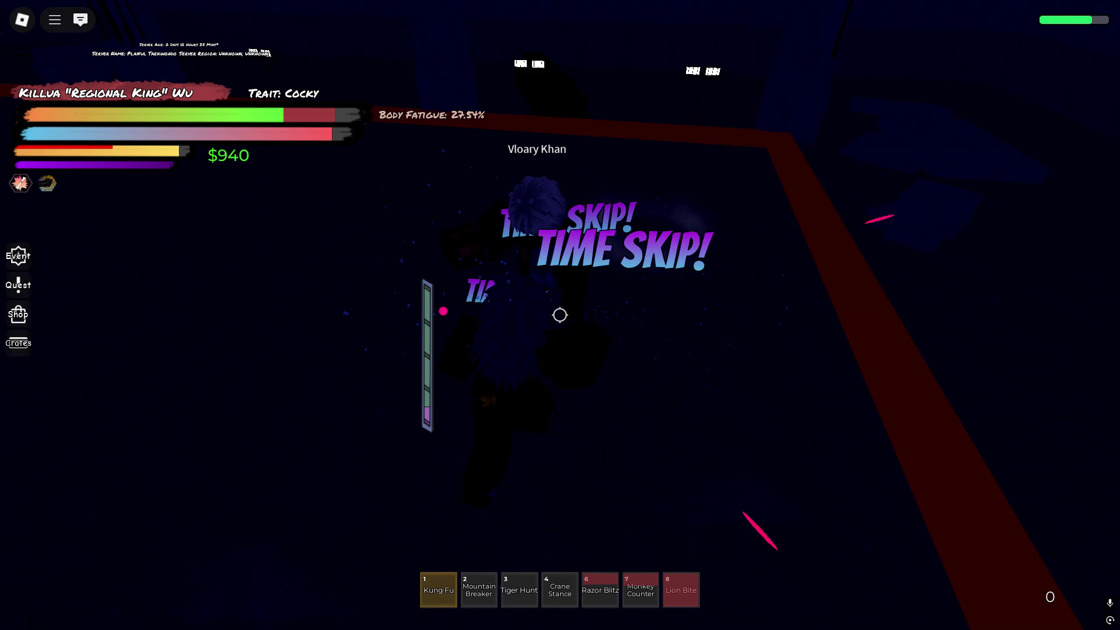
{"action": "left_click", "coordinate": [560, 315]}
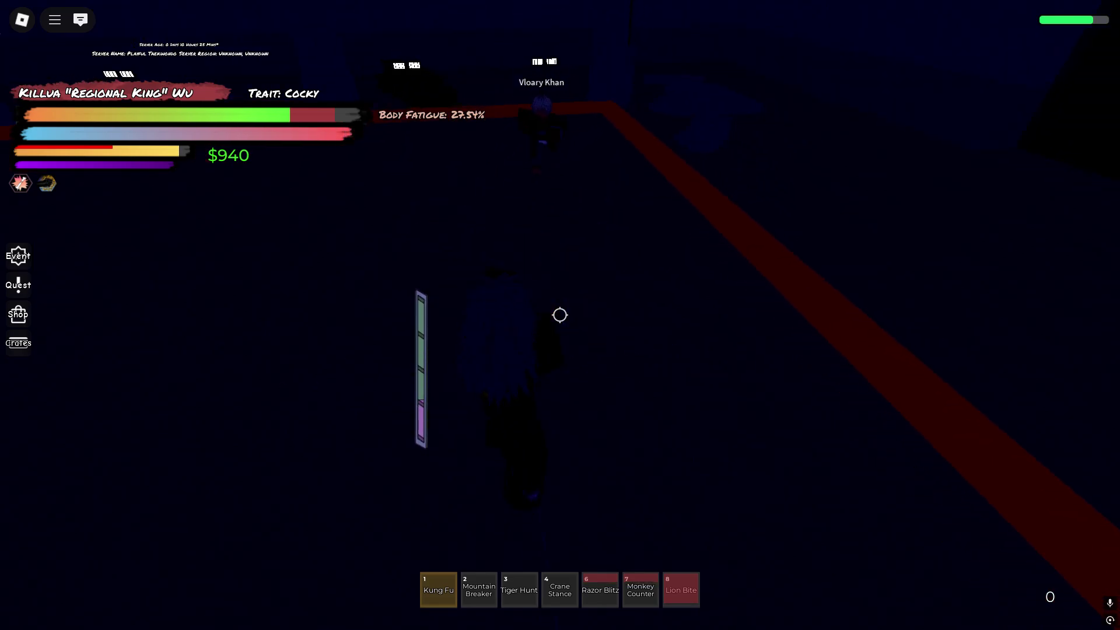
Step: Attack Vloary Khan with Mountain Breaker, re-equip Kung Fu and dash clear
{"action": "key", "text": "2"}
{"action": "left_click", "coordinate": [560, 315]}
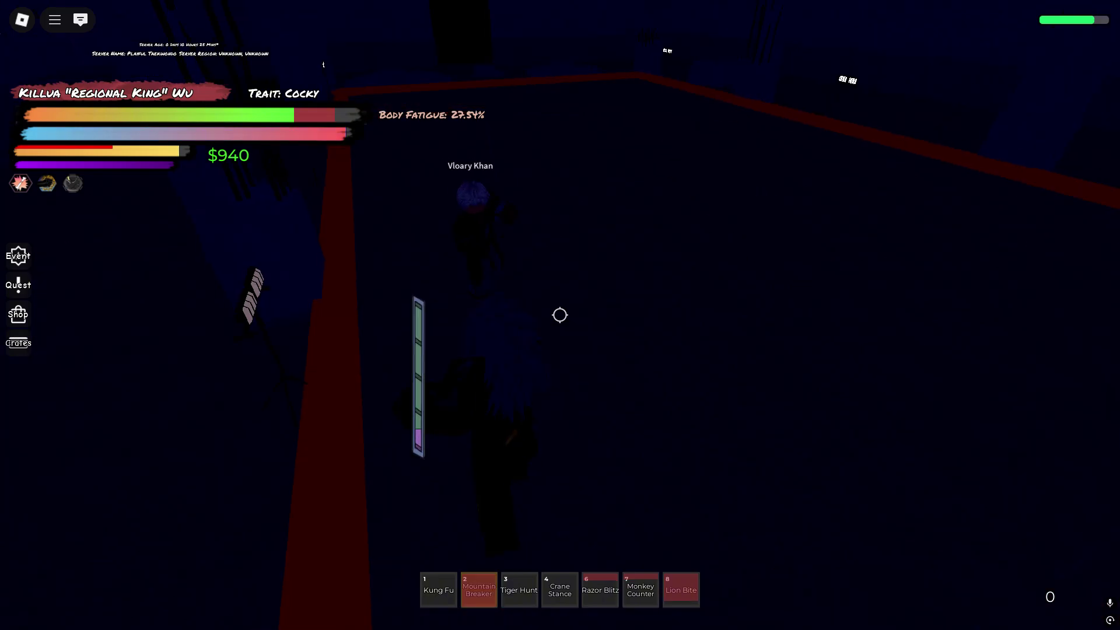
{"action": "key", "text": "1"}
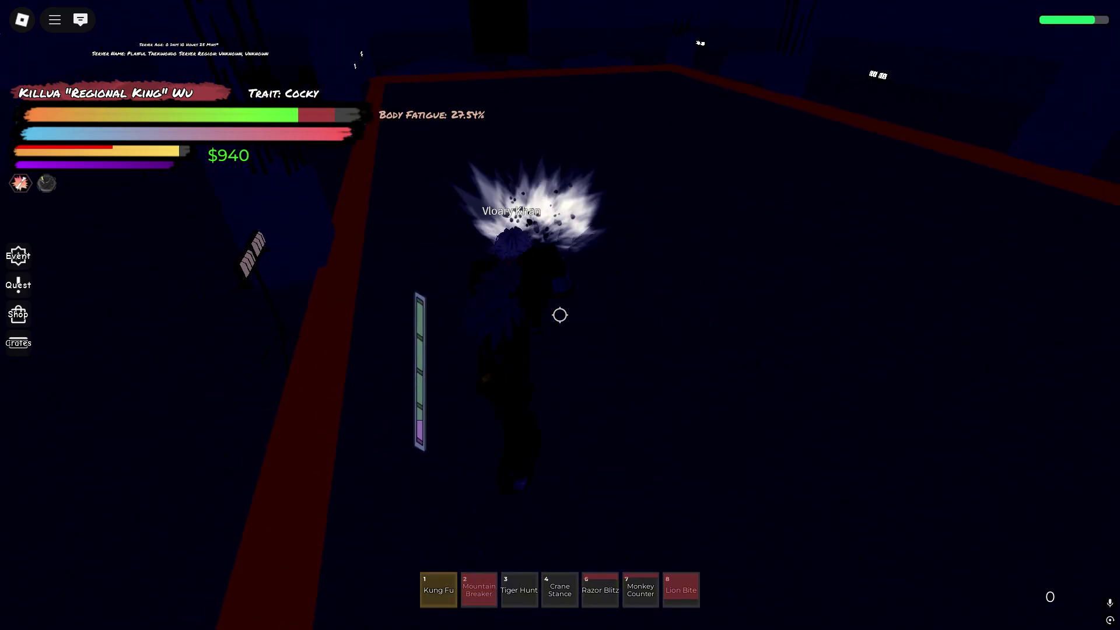
{"action": "key", "text": "q"}
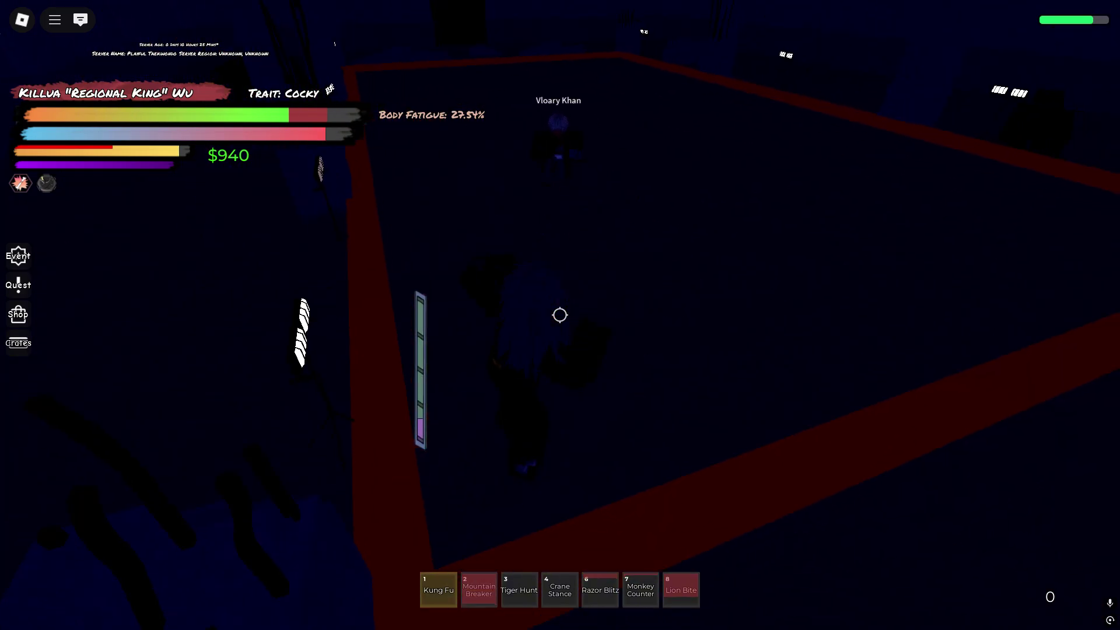
Step: Back away to the ring's corner, use Monkey Counter and Razor Blitz, and return to Kung Fu
{"action": "key", "text": "s"}
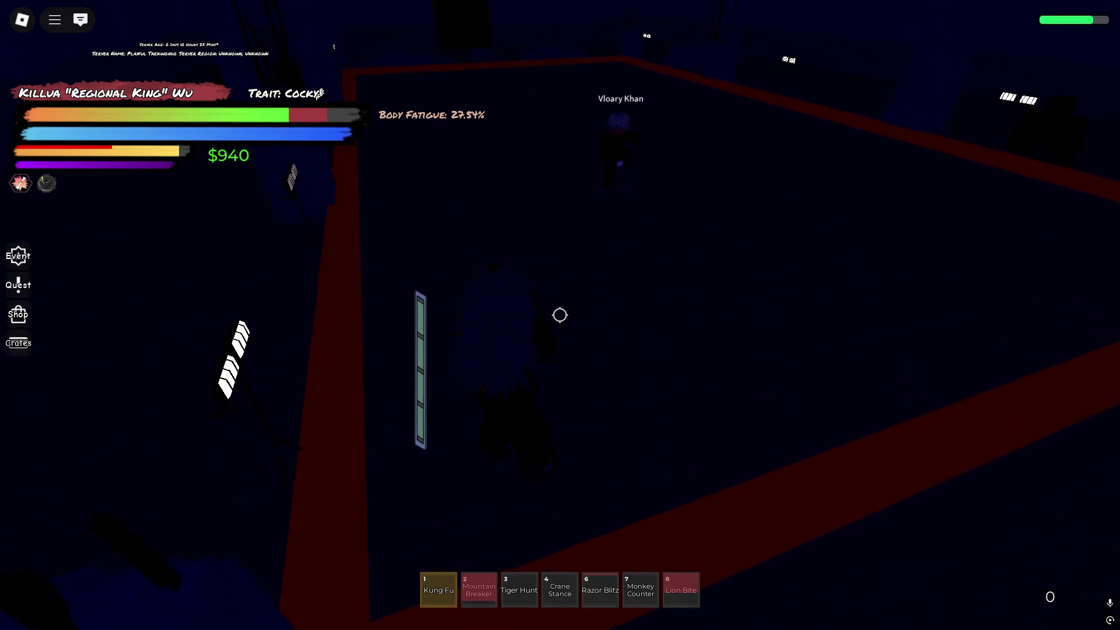
{"action": "key", "text": "r"}
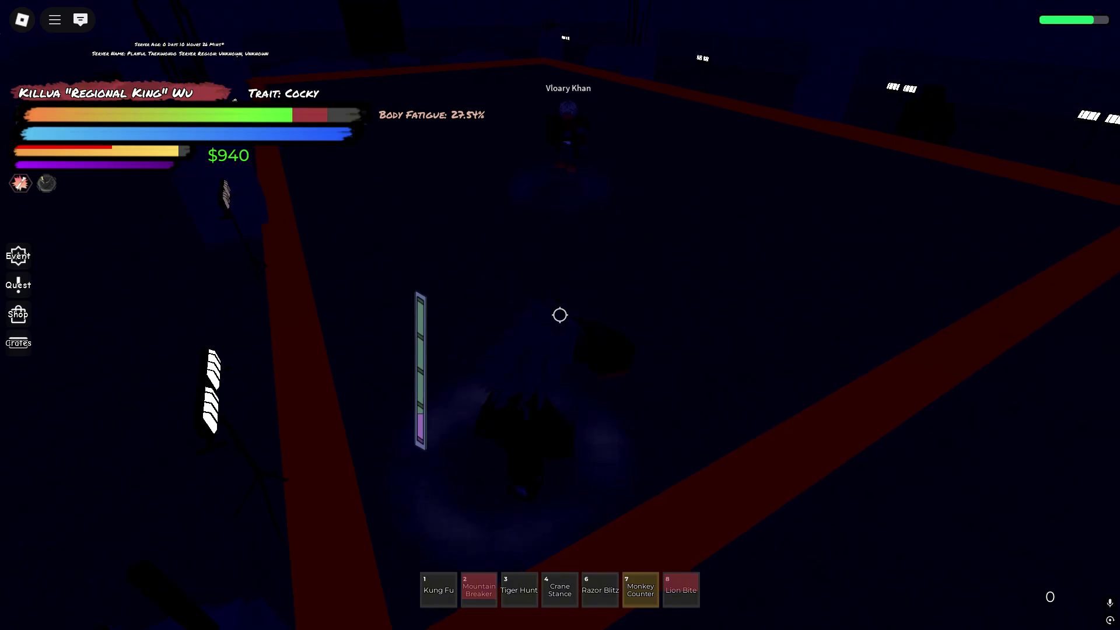
{"action": "key", "text": "s"}
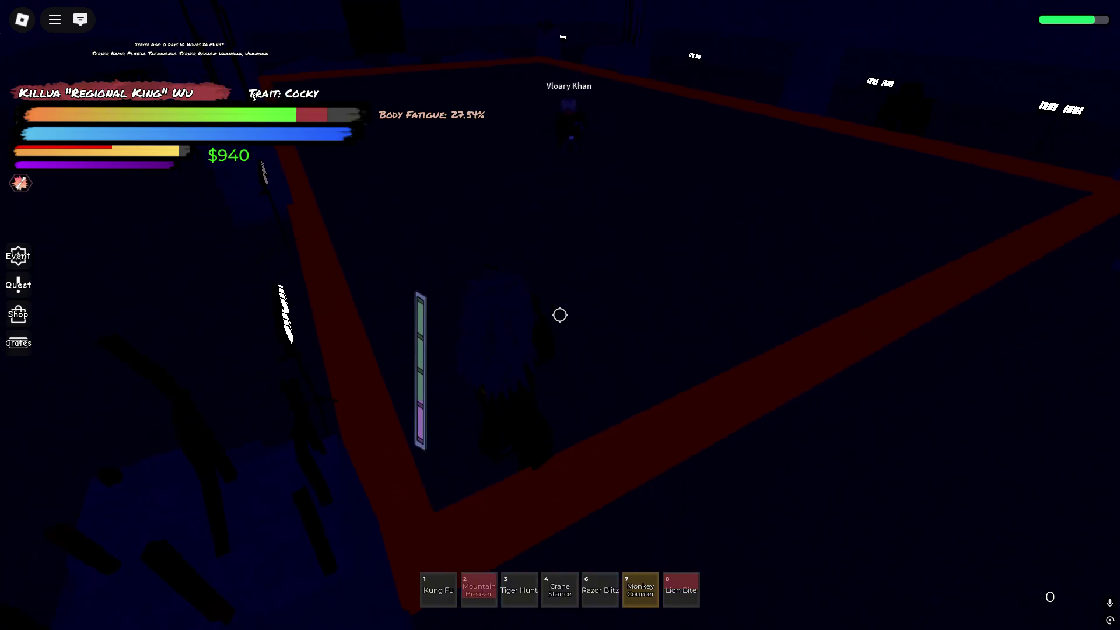
{"action": "left_click", "coordinate": [559, 314]}
{"action": "key", "text": "1"}
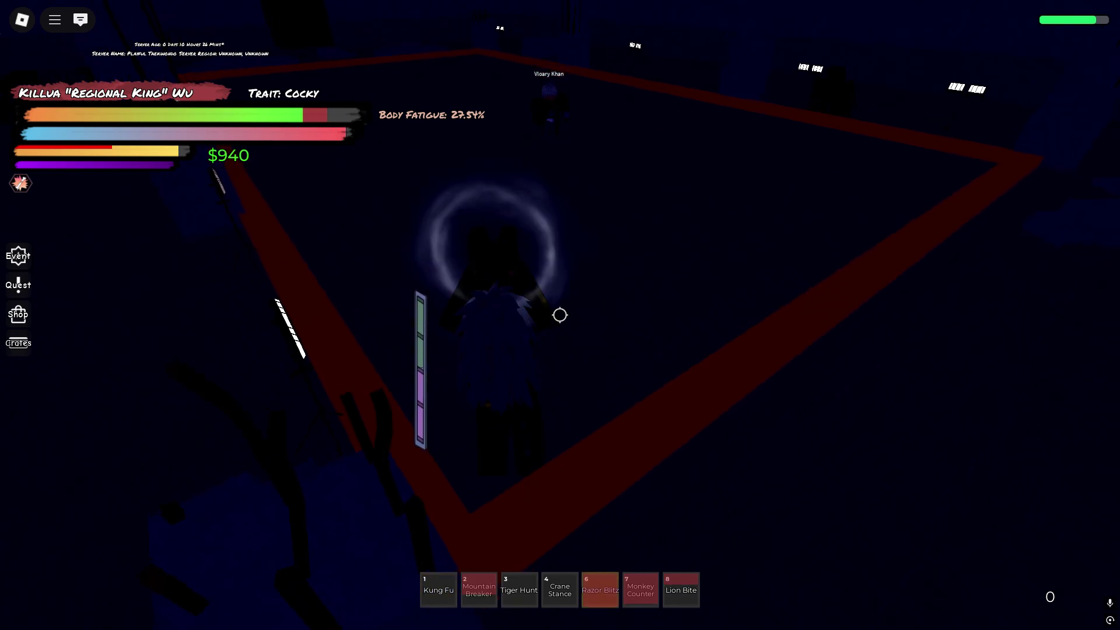
{"action": "key", "text": "1"}
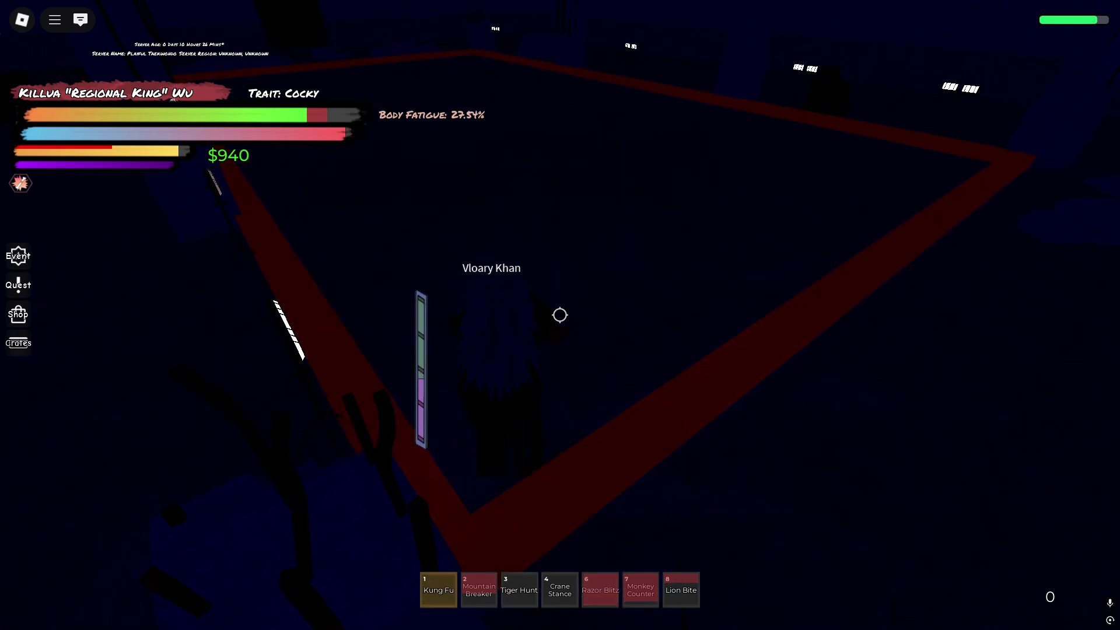
Step: Punch Vloary Khan with Kung Fu, use Tiger Hunt and resume the Kung Fu strikes
{"action": "left_click", "coordinate": [560, 315]}
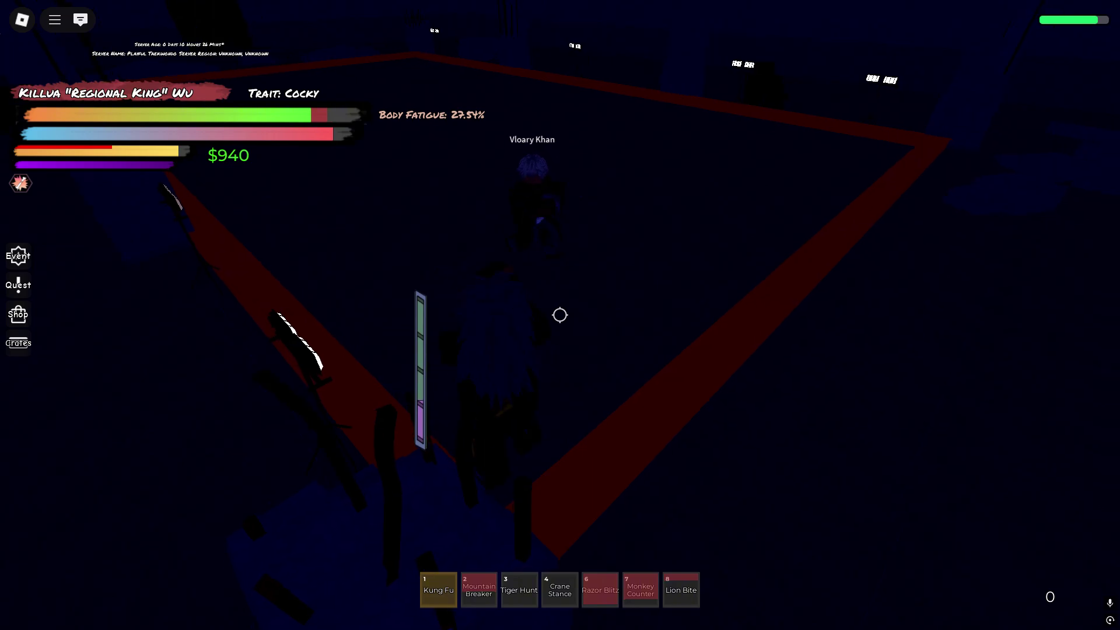
{"action": "left_click", "coordinate": [560, 314]}
{"action": "key", "text": "3"}
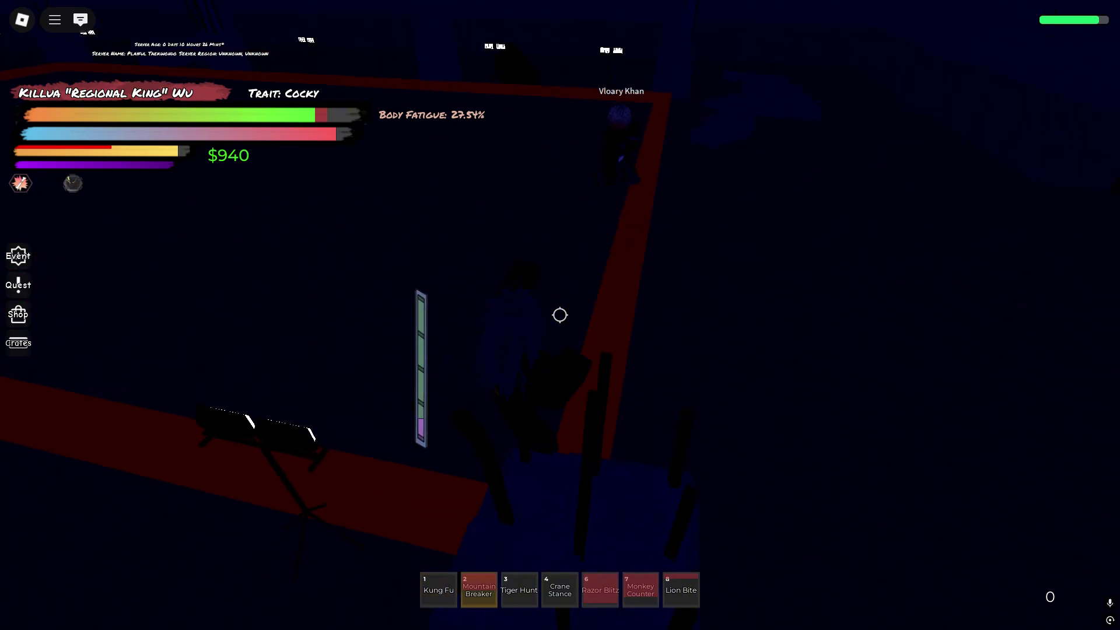
{"action": "key", "text": "1"}
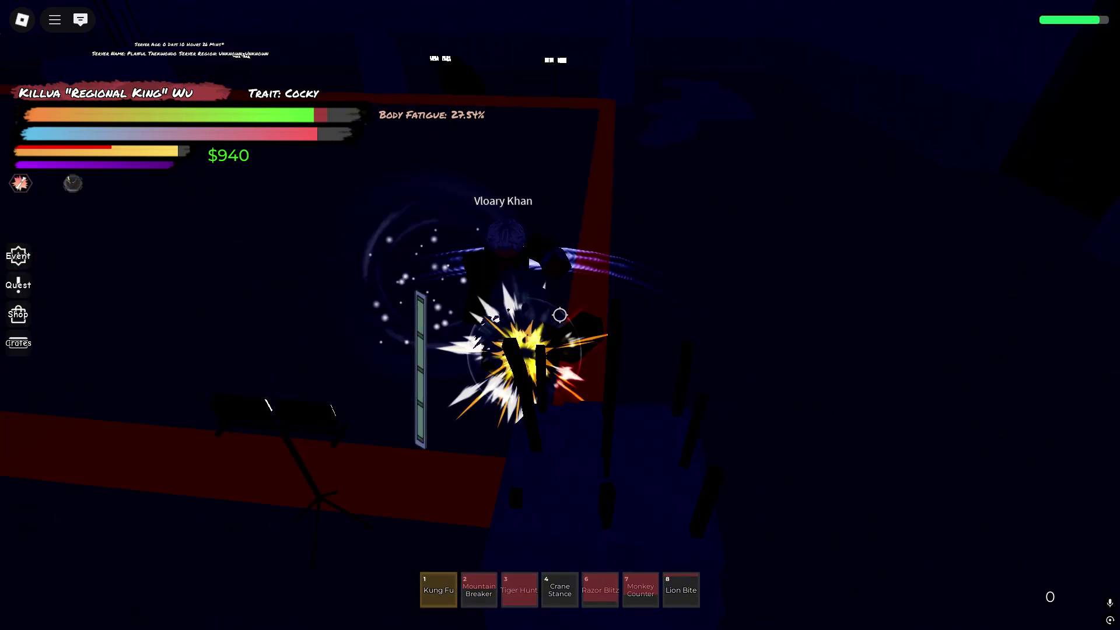
{"action": "left_click", "coordinate": [560, 315]}
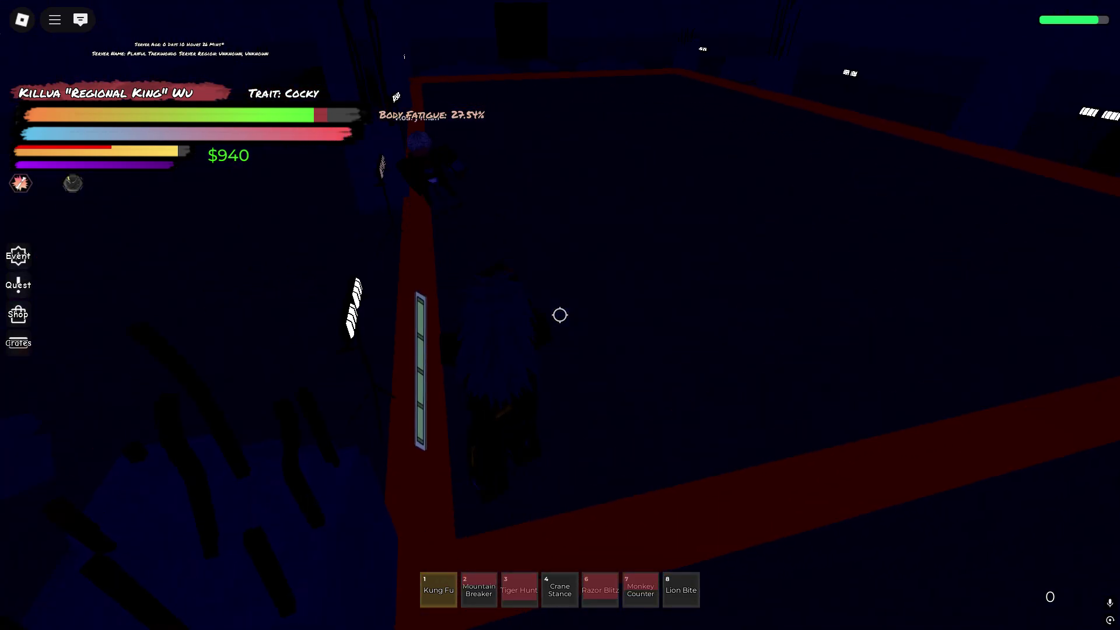
Step: Hit Vloary Khan with Lion Bite and Kung Fu strikes, and close out the match using Monkey Counter
{"action": "key", "text": "7"}
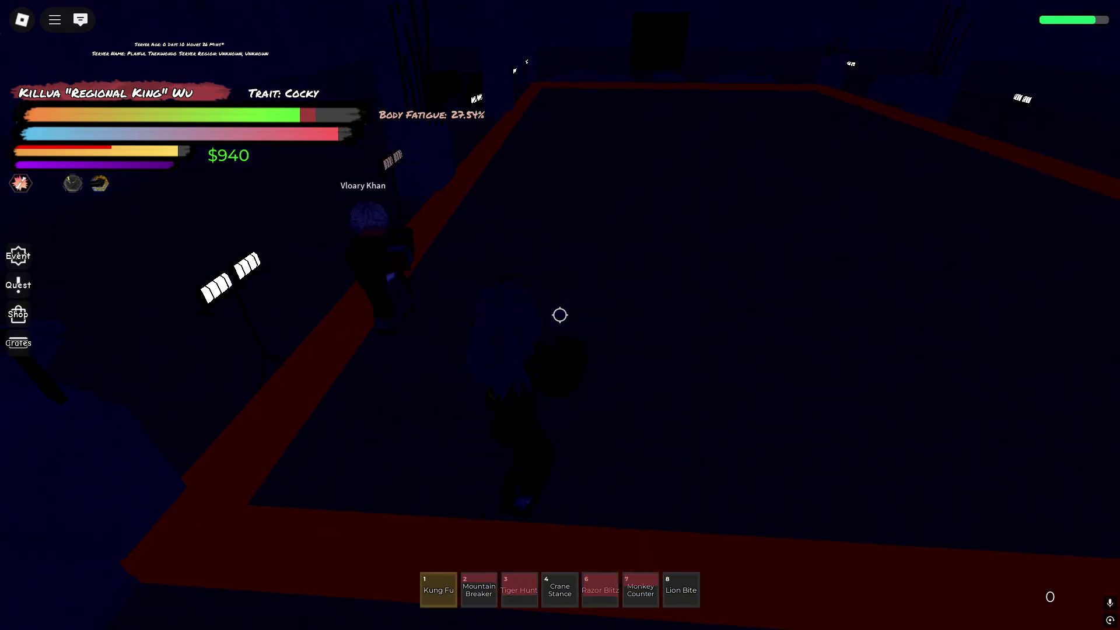
{"action": "key", "text": "8"}
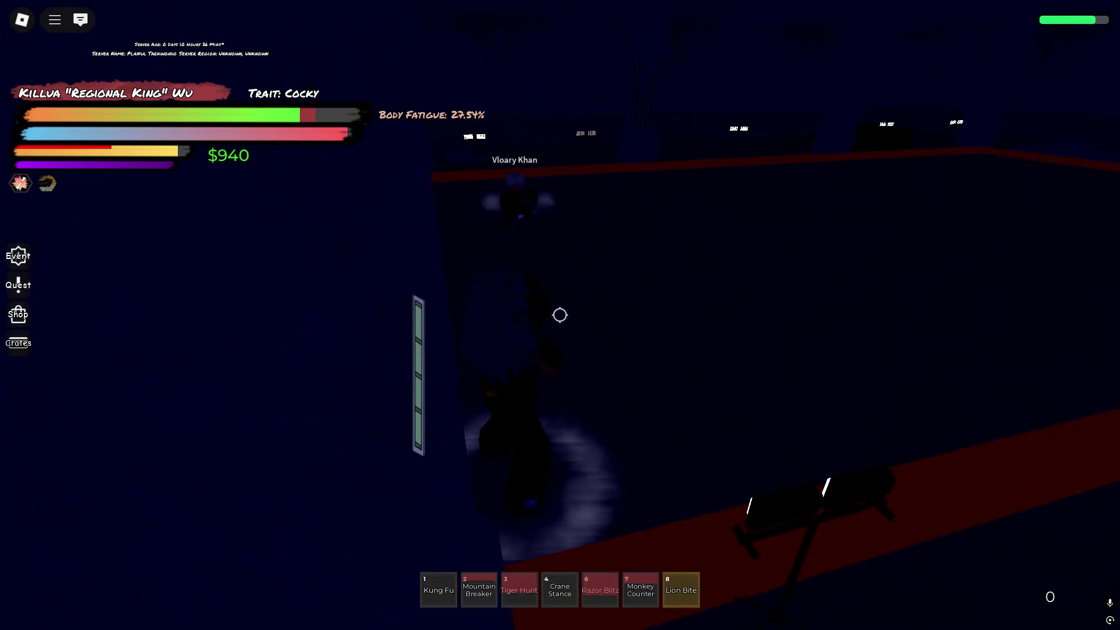
{"action": "left_click", "coordinate": [560, 315]}
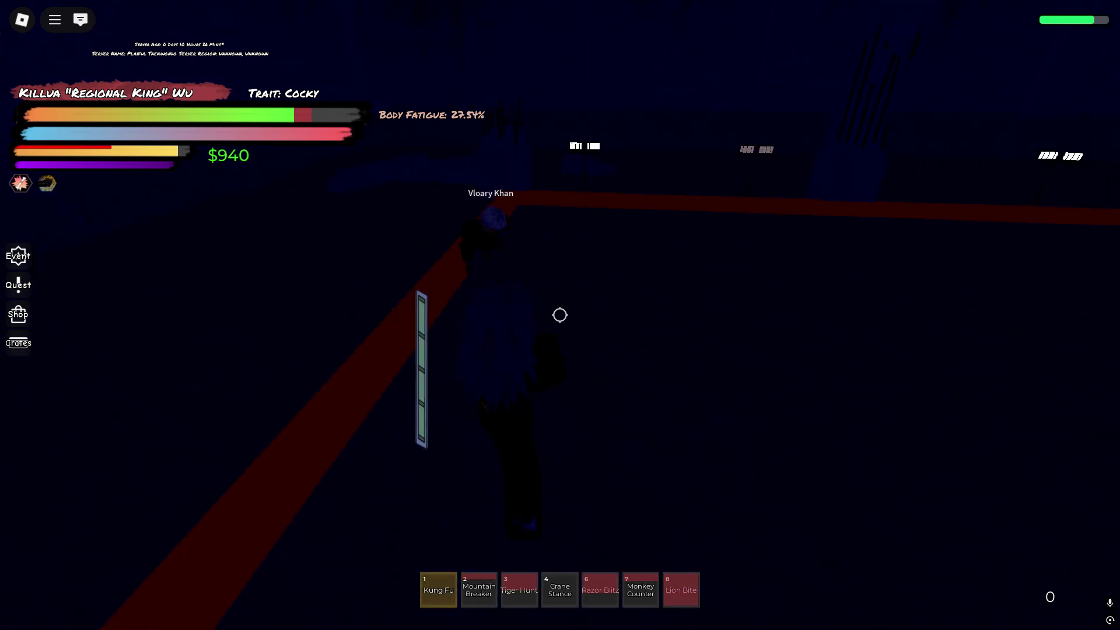
{"action": "left_click", "coordinate": [560, 315]}
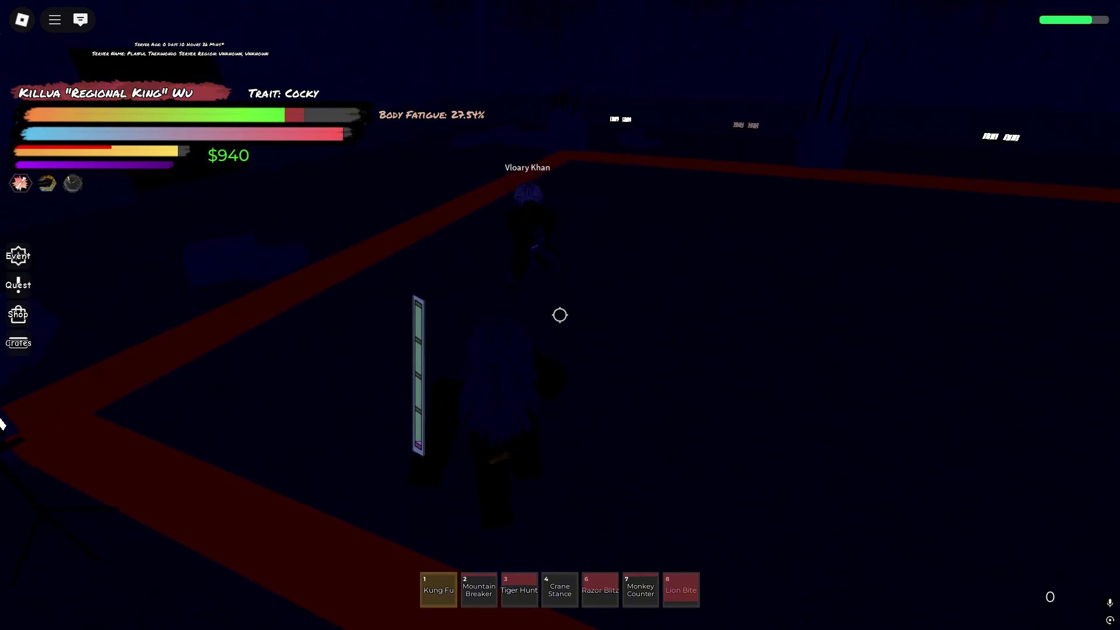
{"action": "left_click", "coordinate": [560, 315]}
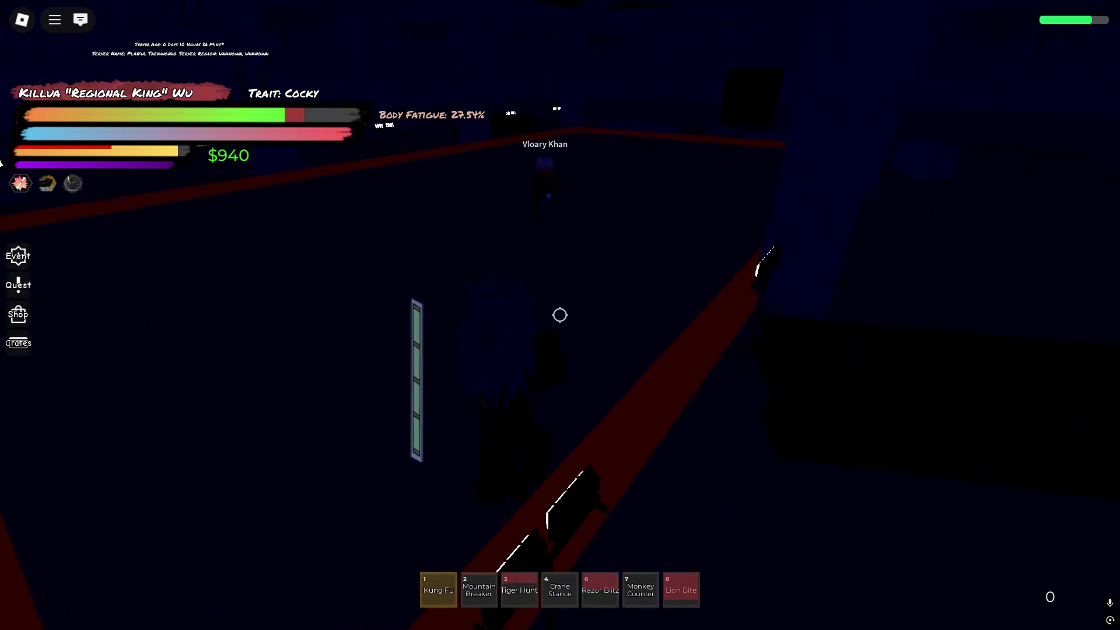
{"action": "key", "text": "7"}
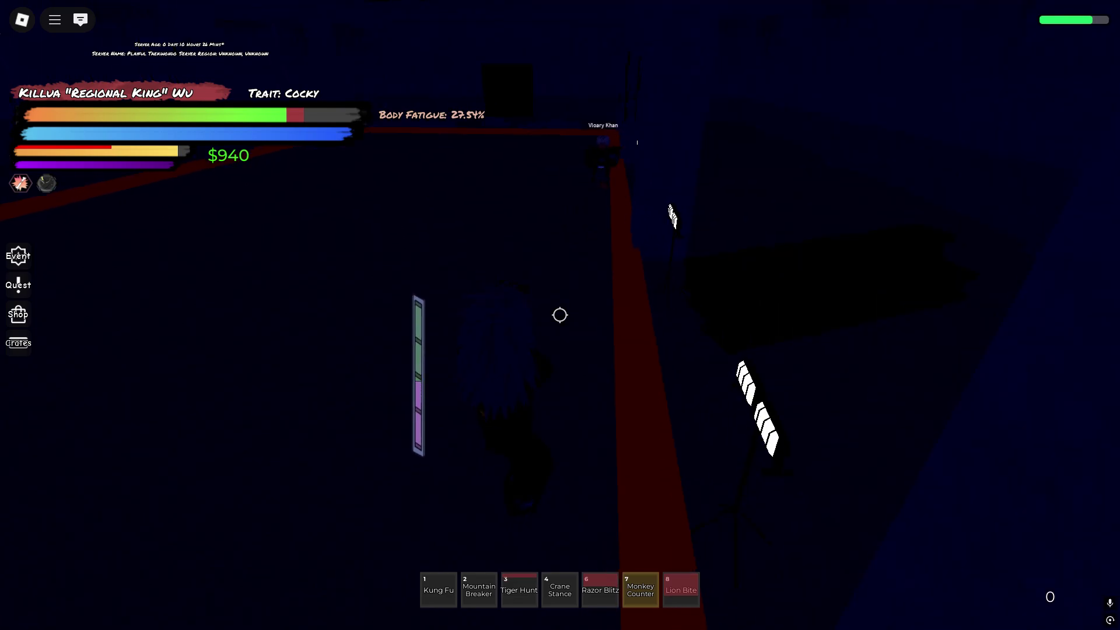
{"action": "left_click", "coordinate": [560, 314]}
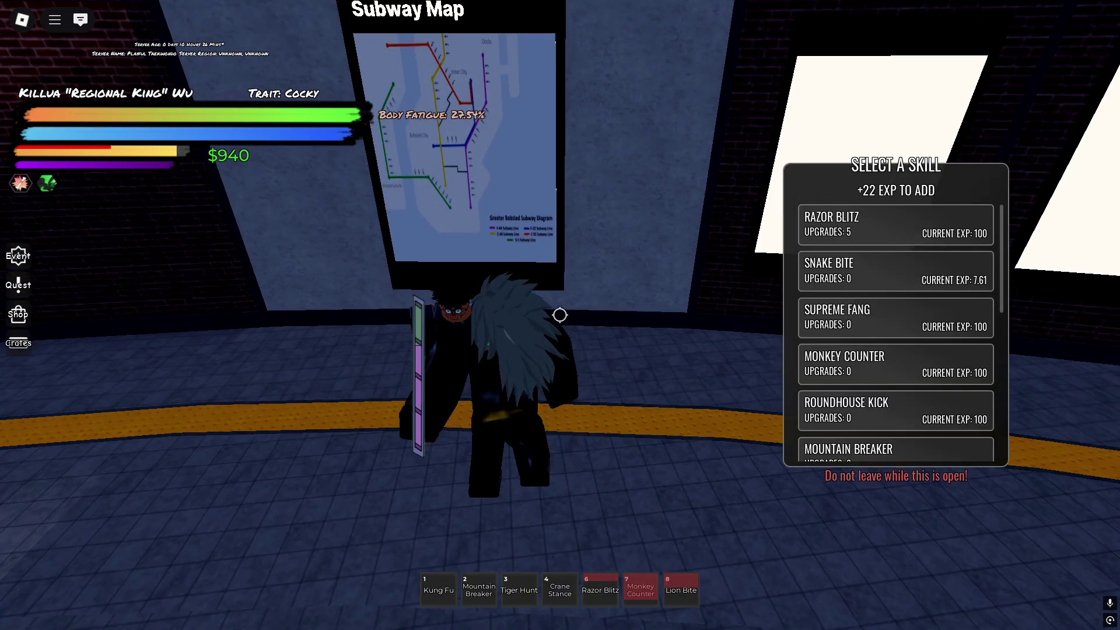
Step: Move the character through the 26 Street subway station, past the teleport point, to the upper hall
{"action": "key", "text": "shift"}
{"action": "key", "text": "w"}
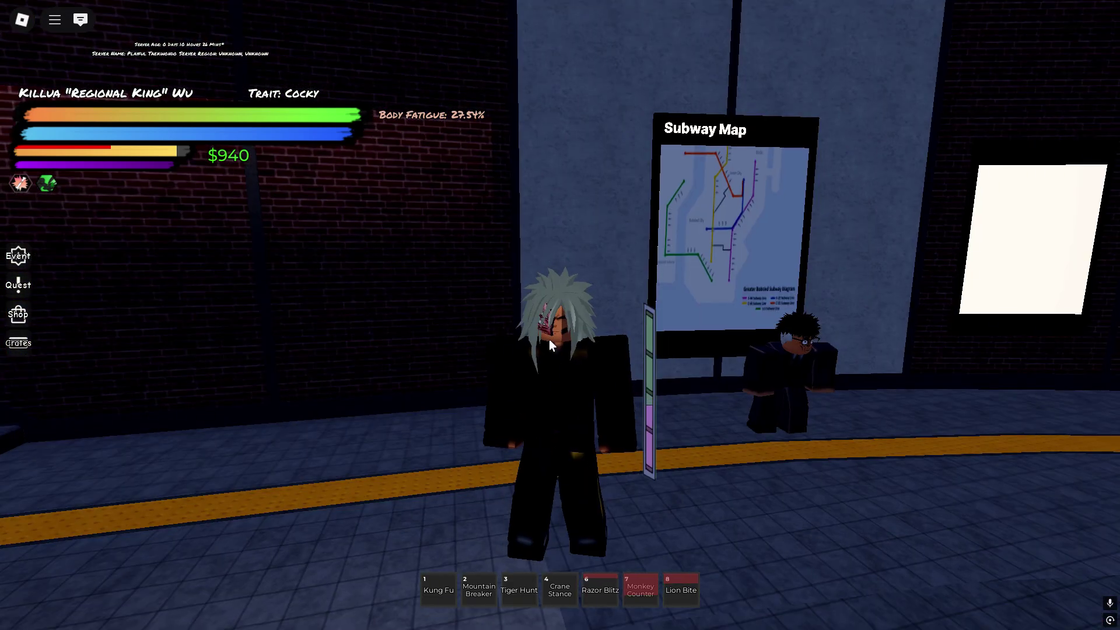
{"action": "scroll", "coordinate": [551, 346], "scroll_direction": "up", "scroll_amount": 5}
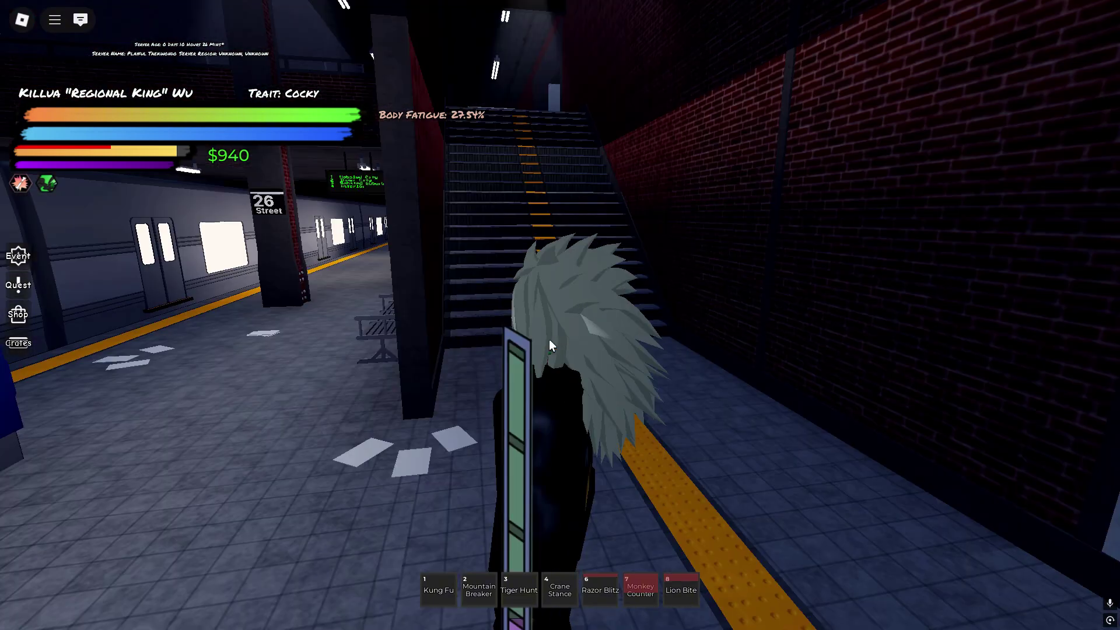
{"action": "key", "text": "w"}
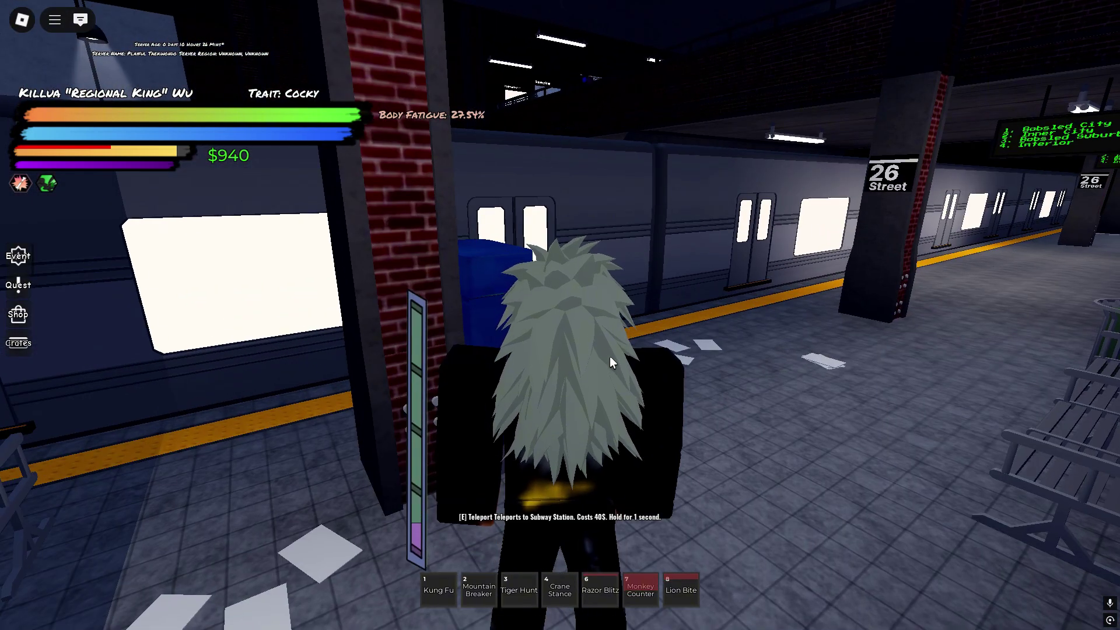
{"action": "key", "text": "d"}
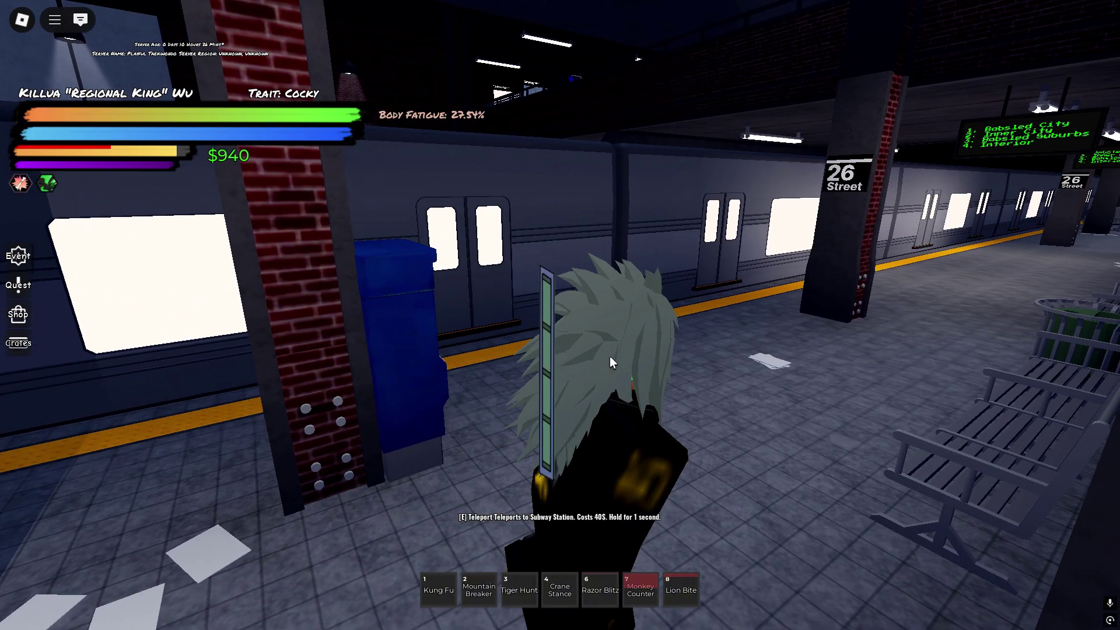
{"action": "key", "text": "s"}
{"action": "key", "text": "d"}
{"action": "key", "text": "w"}
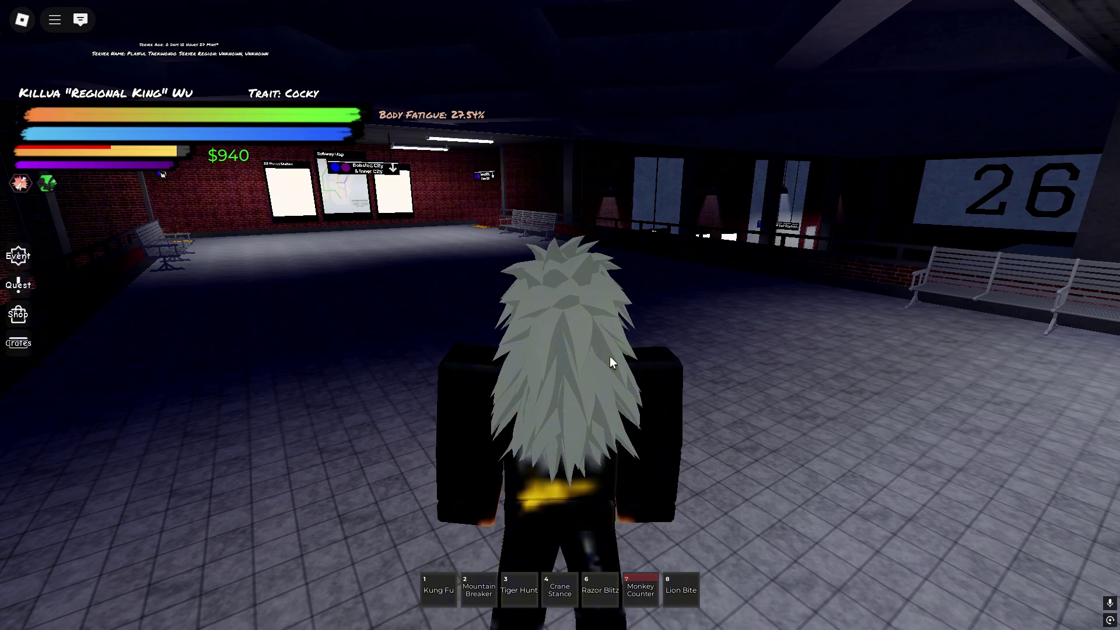
Step: Switch to the desktop, close Task Manager and launch Remote Desktop Plus through the system search
{"action": "key", "text": "alt+Tab"}
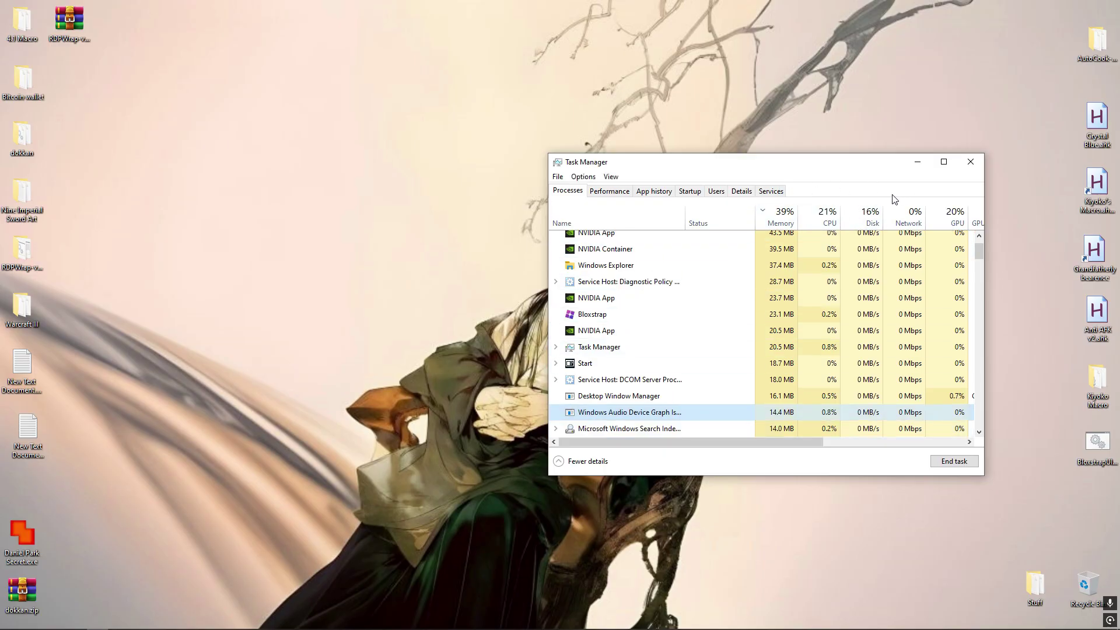
{"action": "left_click", "coordinate": [971, 161]}
{"action": "left_click", "coordinate": [30, 622]}
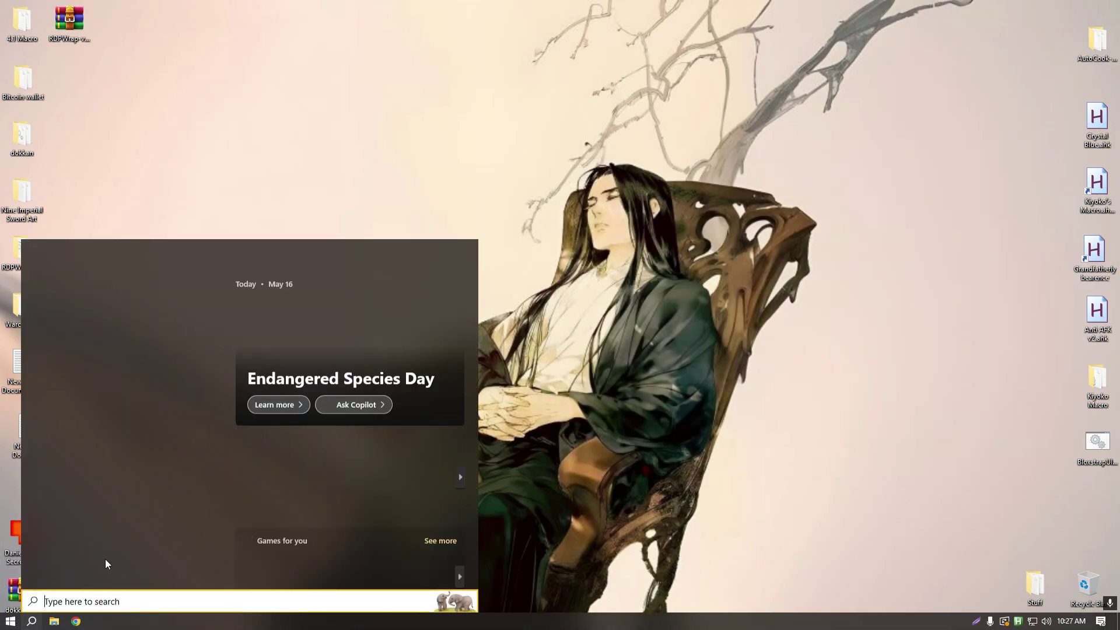
{"action": "type", "text": "clip.exe"}
{"action": "key", "text": "Return"}
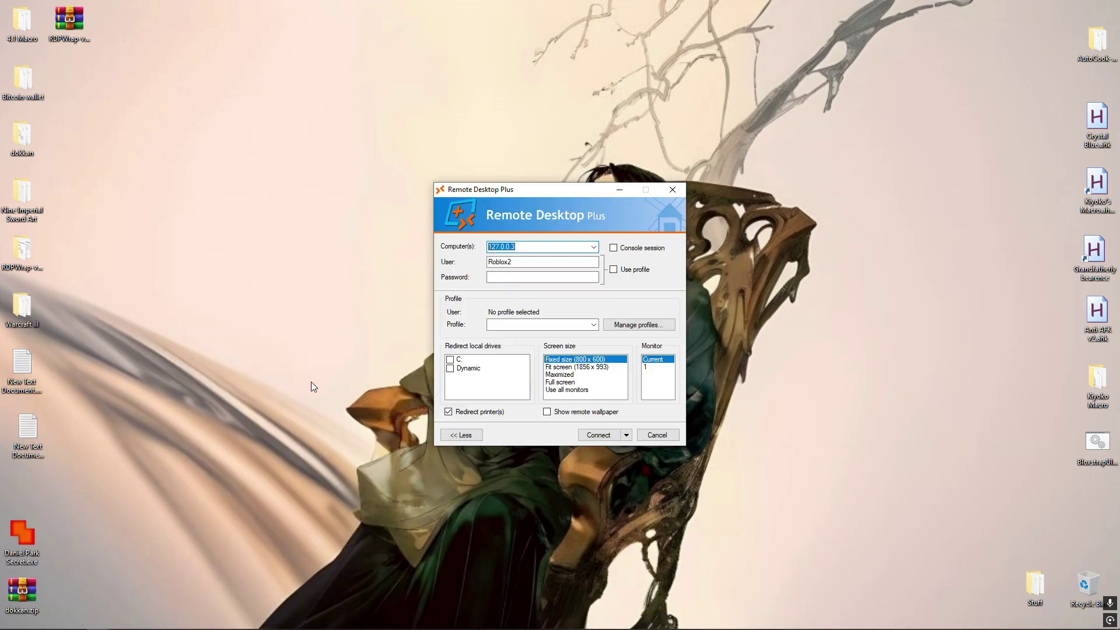
Step: Connect to 127.0.0.3 with the account password at the Fit screen (1856 x 993) size, and reposition the session window
{"action": "left_click", "coordinate": [564, 367]}
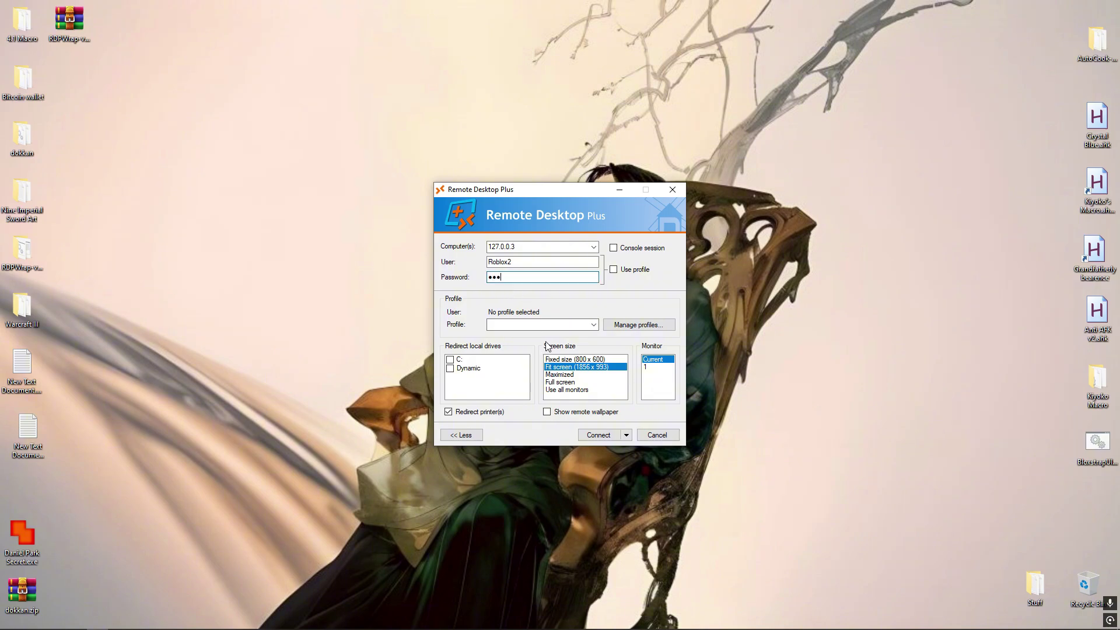
{"action": "left_click", "coordinate": [603, 435]}
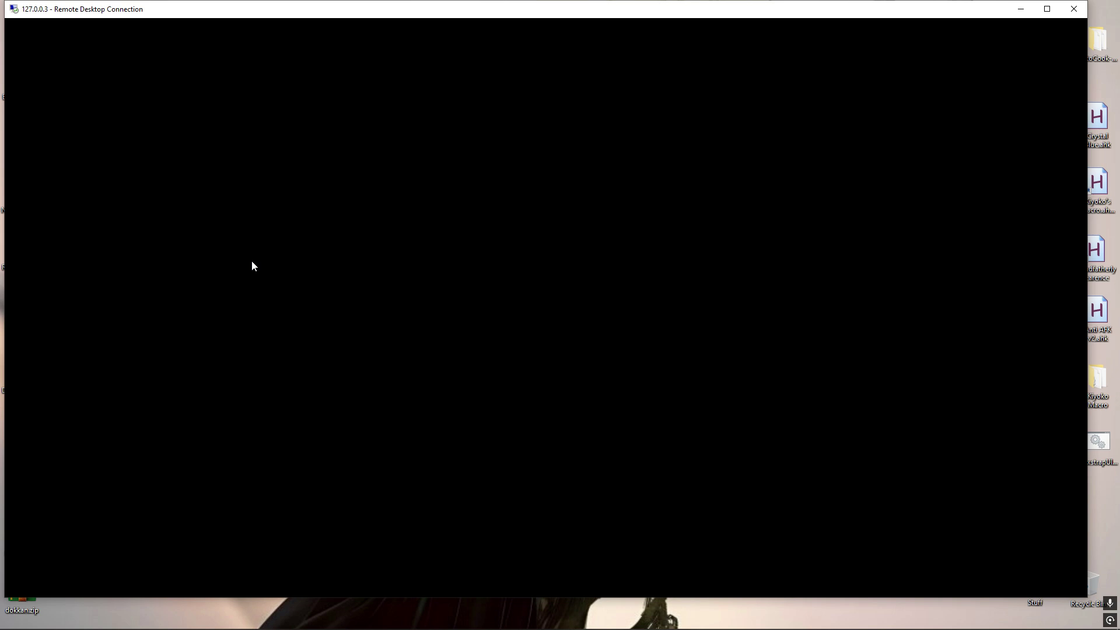
{"action": "mouse_move", "coordinate": [123, 16]}
{"action": "left_mouse_down"}
{"action": "mouse_move", "coordinate": [156, 32]}
{"action": "mouse_move", "coordinate": [140, 22]}
{"action": "left_mouse_up"}
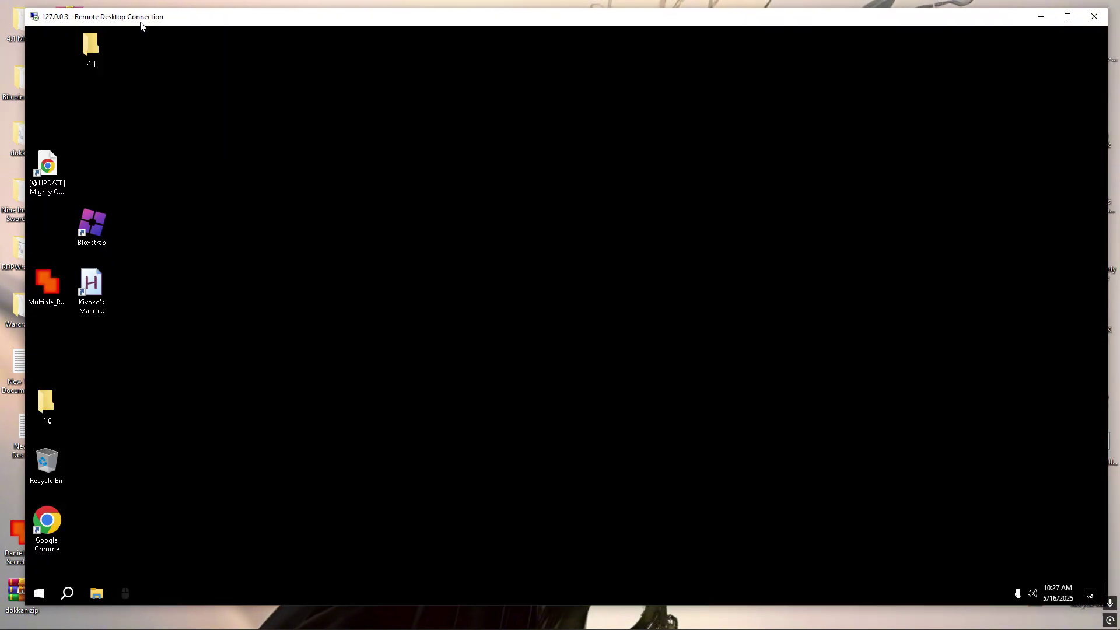
Step: Launch Roblox through Bloxstrap in the remote session and dismiss the ms-gamingoverlay app prompt
{"action": "left_click", "coordinate": [96, 213]}
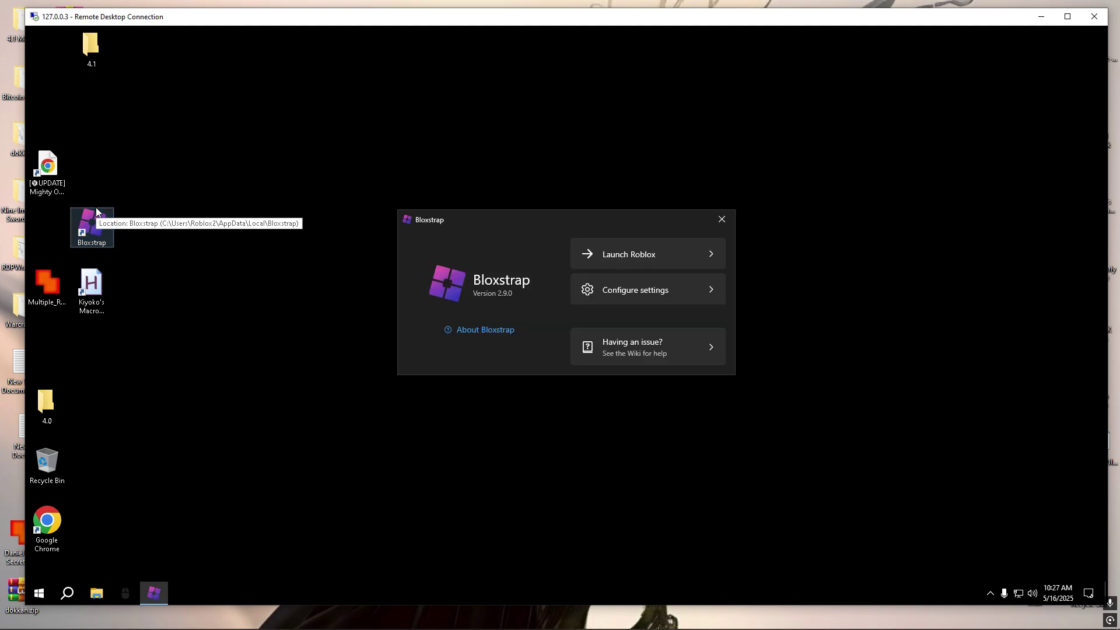
{"action": "left_click", "coordinate": [589, 259]}
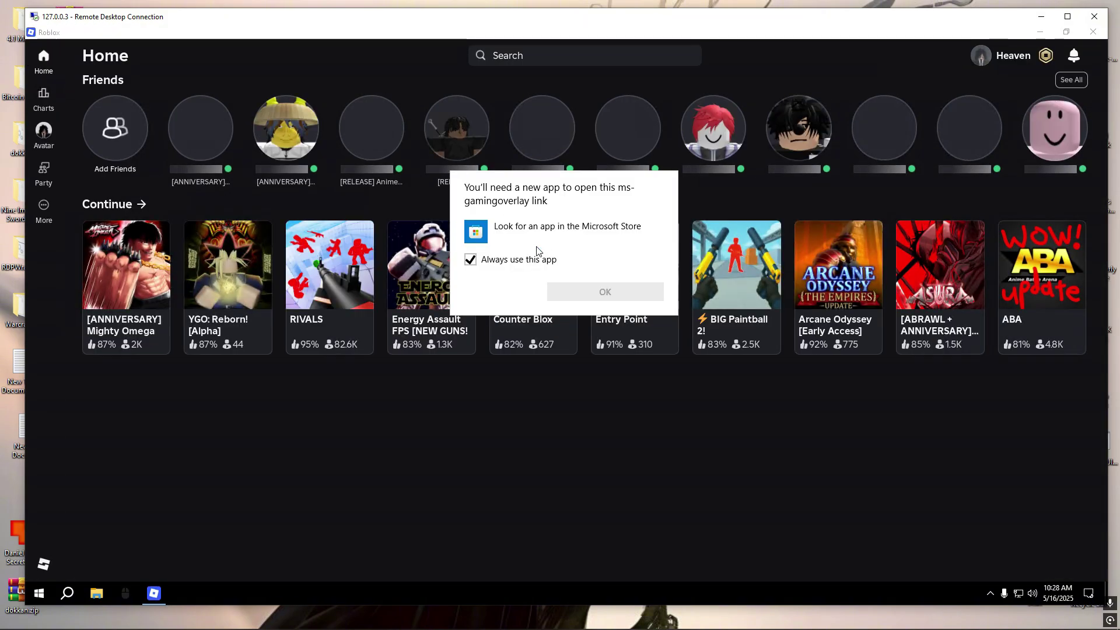
{"action": "left_click", "coordinate": [314, 74]}
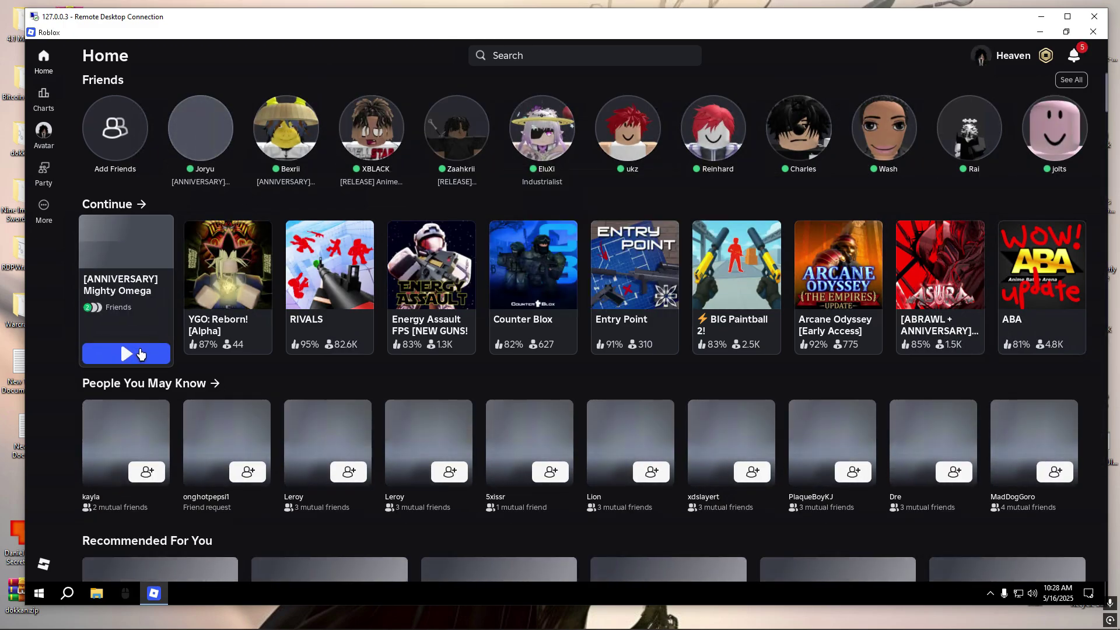
Step: Join Mighty Omega from the Continue games, start playing and run along the street to the bus stop
{"action": "left_click", "coordinate": [140, 353]}
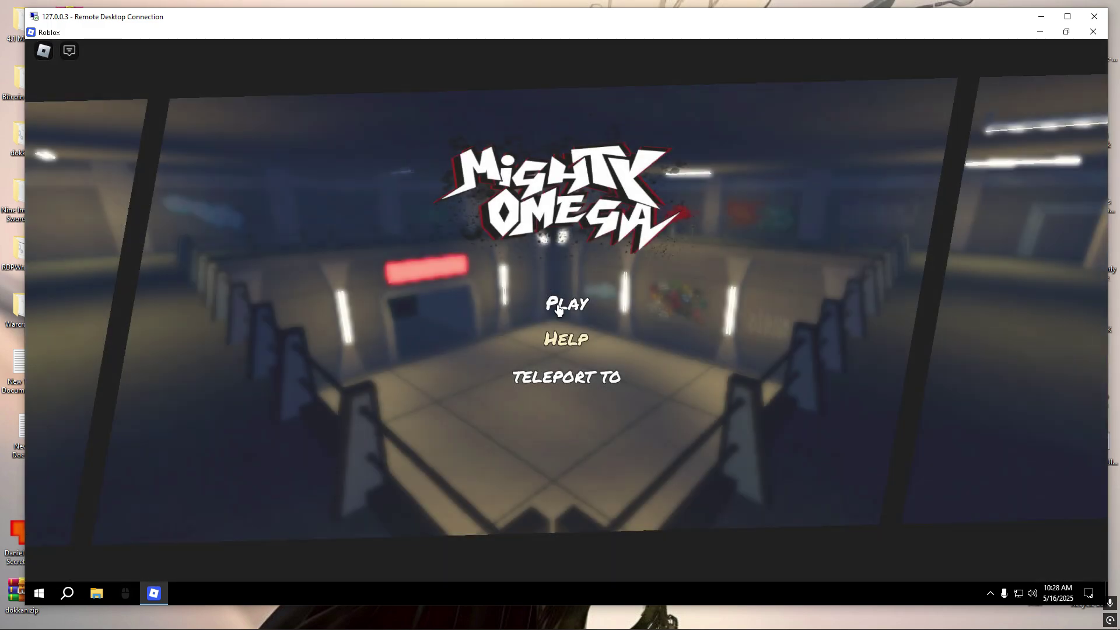
{"action": "left_click", "coordinate": [559, 303]}
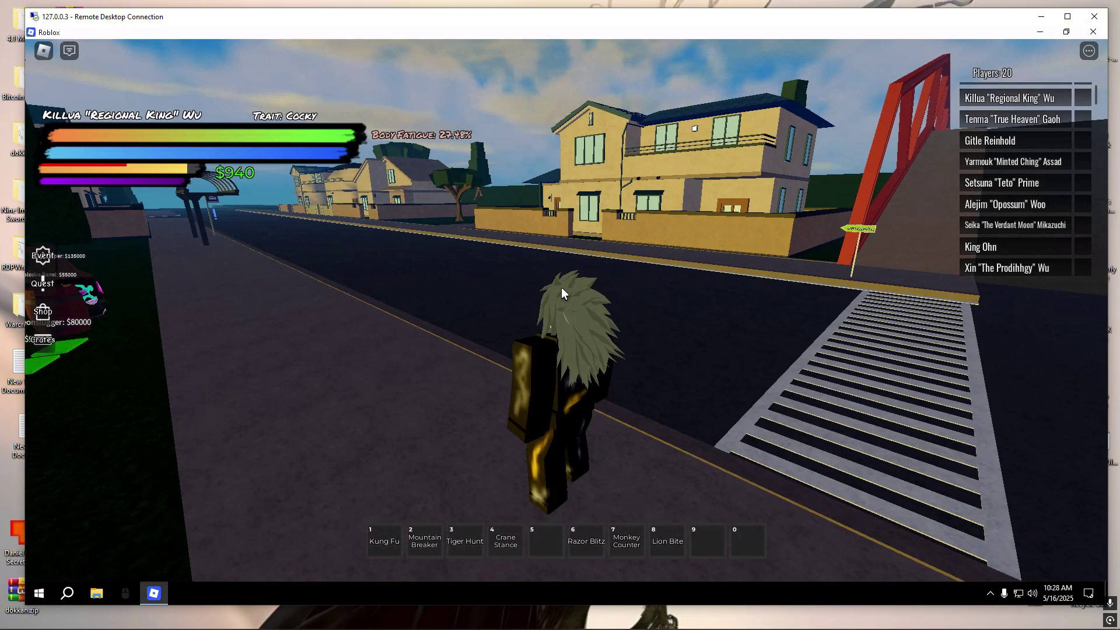
{"action": "left_click_drag", "start_coordinate": [561, 287], "coordinate": [382, 322]}
{"action": "key", "text": "w"}
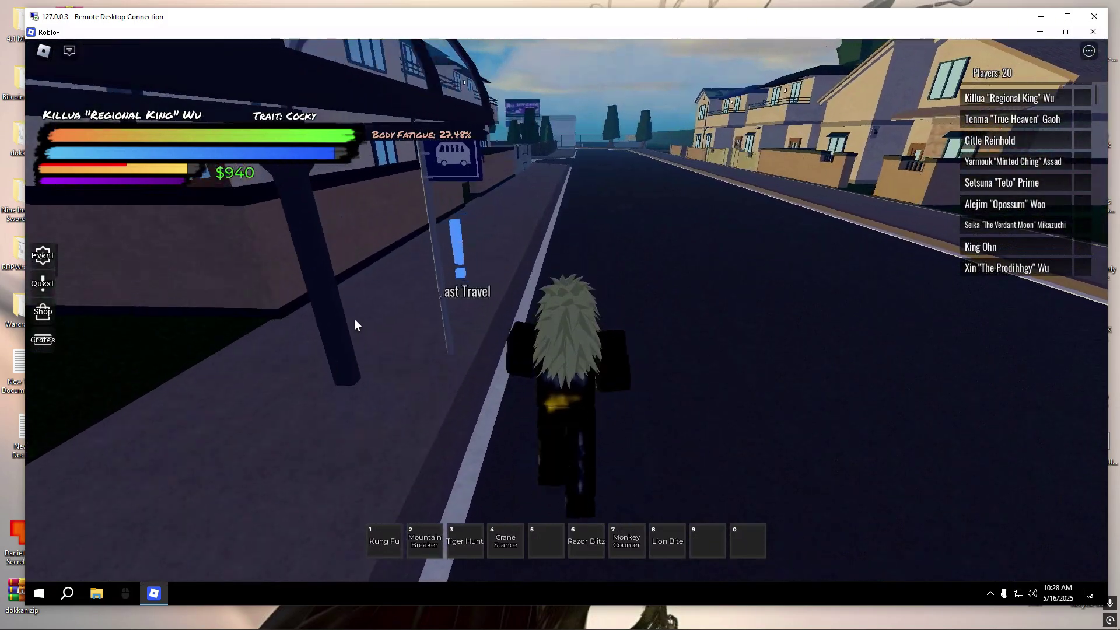
{"action": "key", "text": "w"}
Step: Switch to another Mighty Omega server using the in-game server list
{"action": "scroll", "coordinate": [49, 295], "scroll_direction": "down", "scroll_amount": 3}
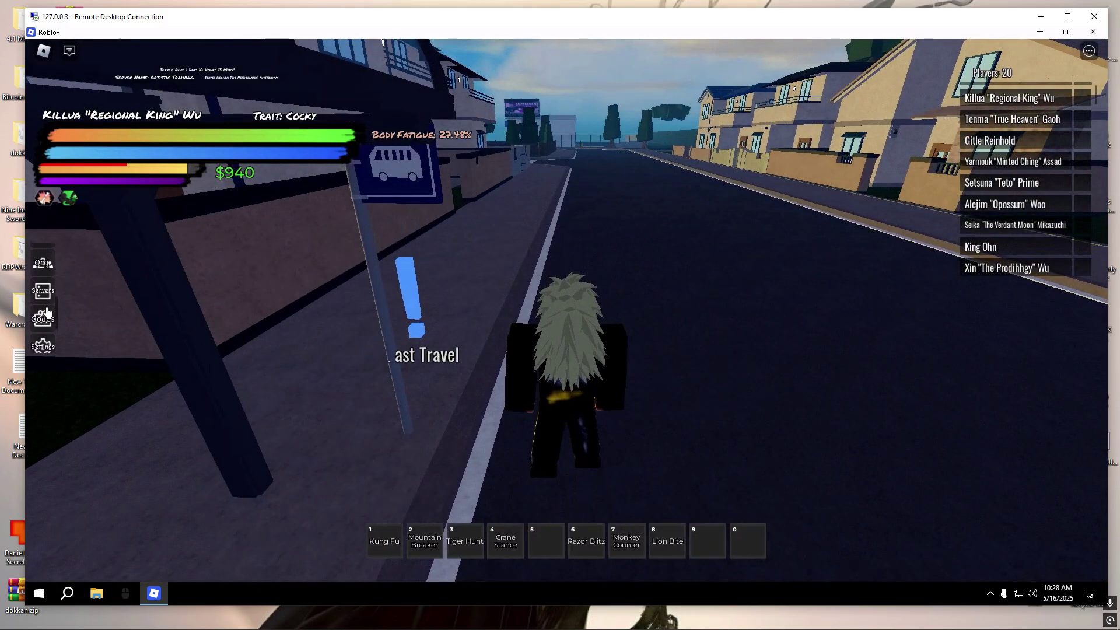
{"action": "left_click", "coordinate": [42, 290]}
{"action": "scroll", "coordinate": [601, 309], "scroll_direction": "down", "scroll_amount": 10}
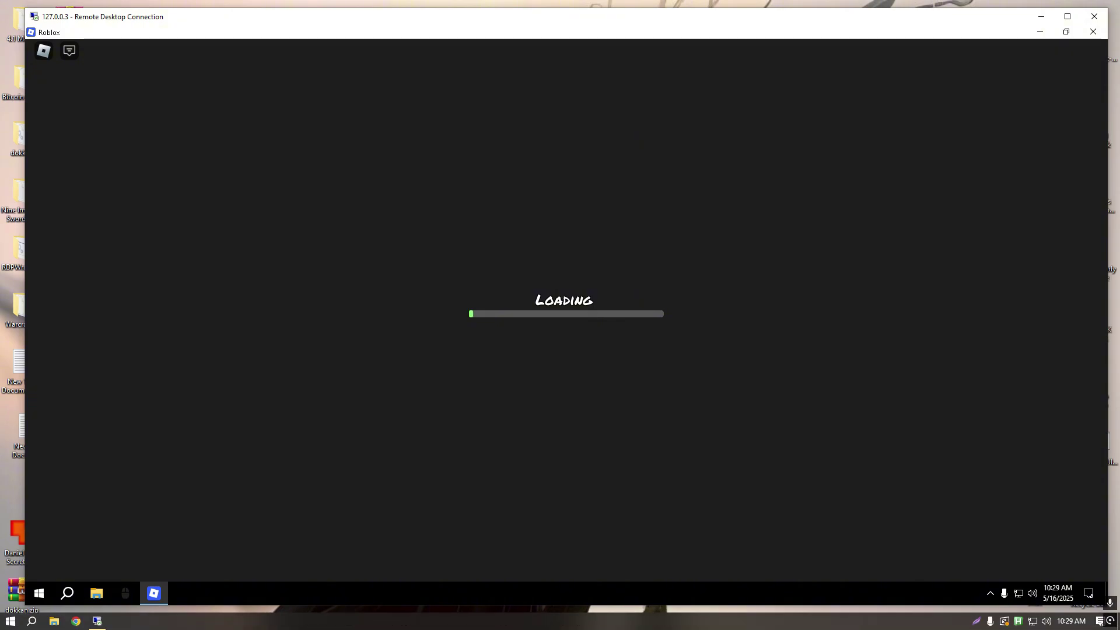
Step: Open Task Manager beside the loading game and examine the Roblox Game Client's memory and CPU use
{"action": "right_click", "coordinate": [402, 593]}
{"action": "left_click", "coordinate": [472, 563]}
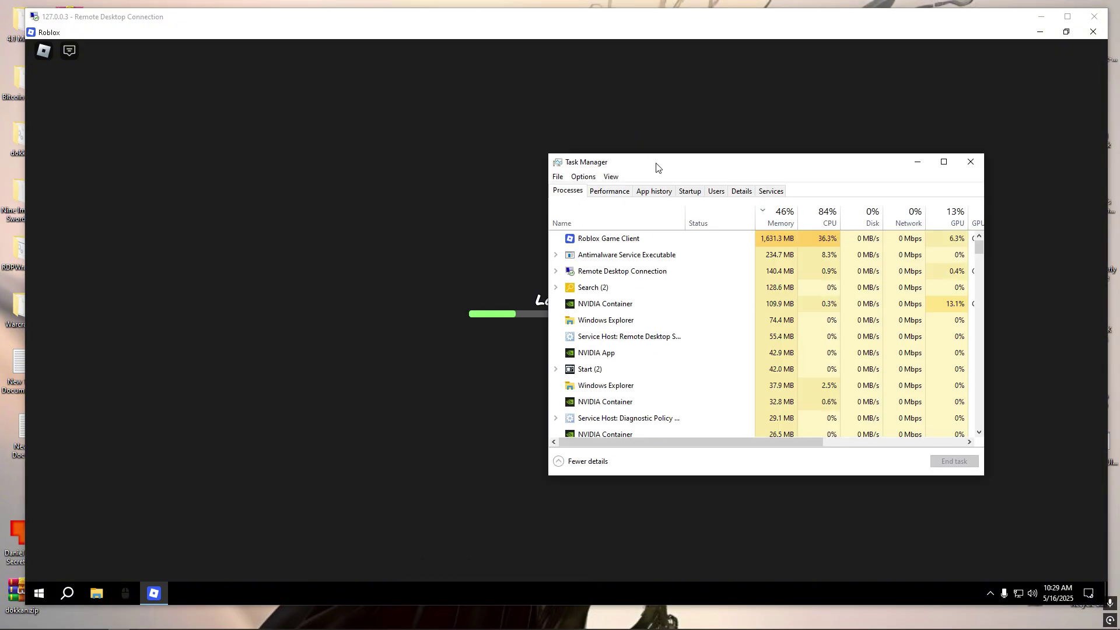
{"action": "left_click_drag", "start_coordinate": [656, 168], "coordinate": [757, 162]}
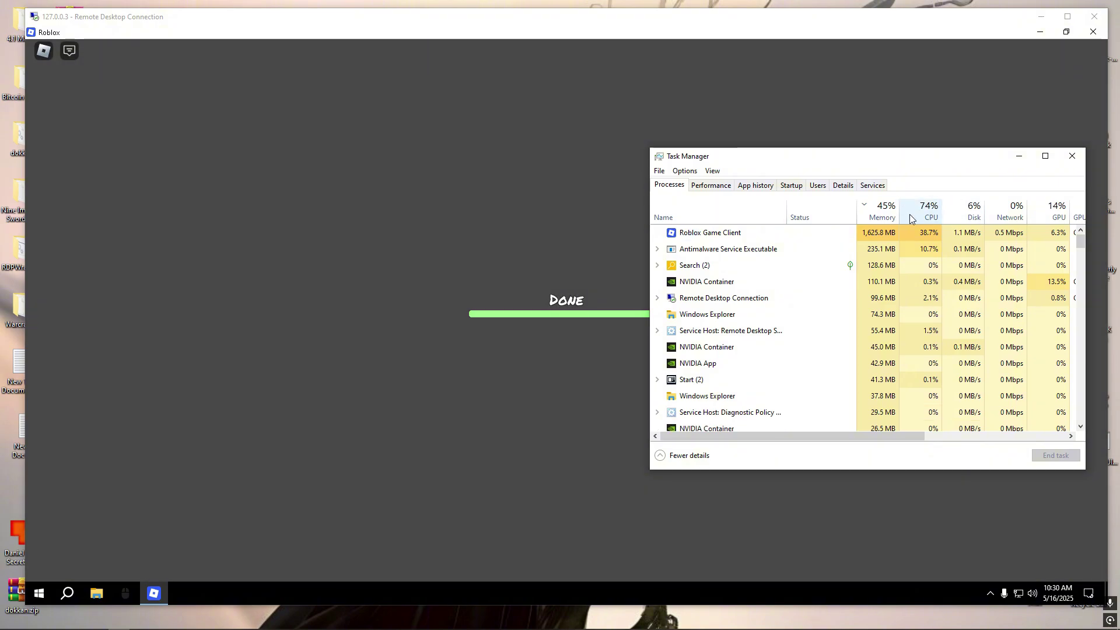
Step: Return to the Roblox window, view the in-game settings and resume the game
{"action": "left_click", "coordinate": [455, 269]}
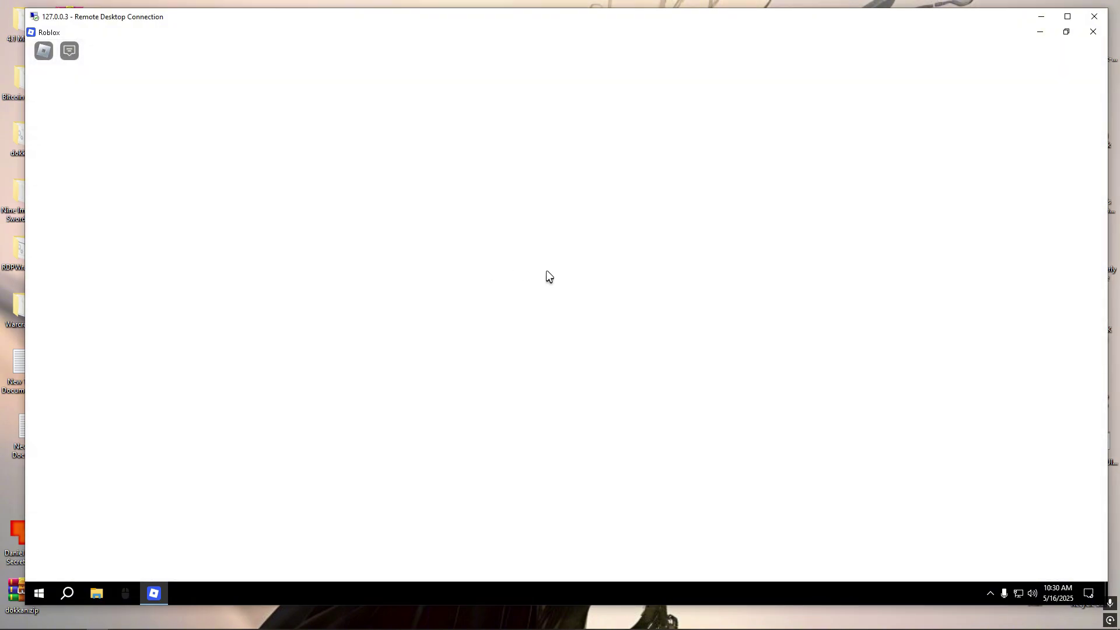
{"action": "key", "text": "Escape"}
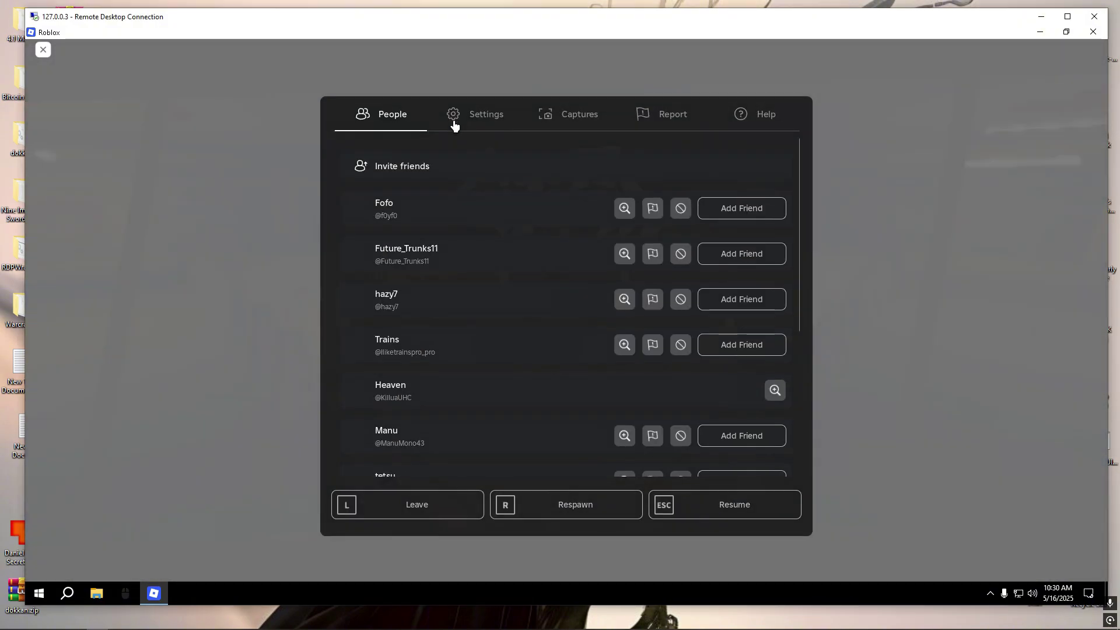
{"action": "left_click", "coordinate": [452, 116]}
{"action": "key", "text": "Escape"}
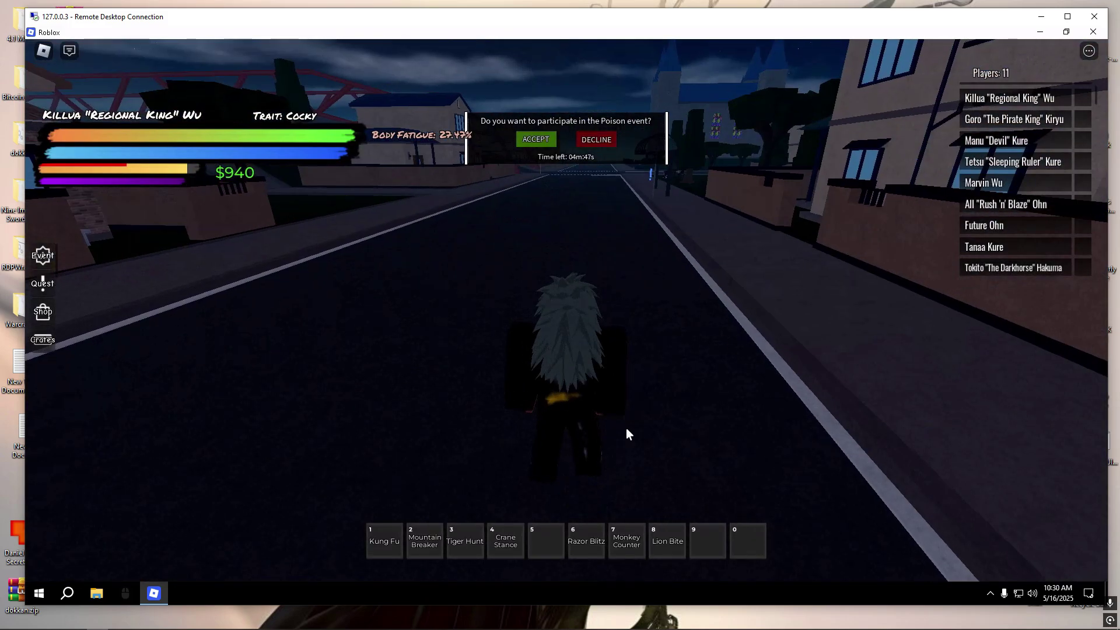
Step: Check the Roblox Game Client's resource use in Task Manager during gameplay, then close it and walk the character on
{"action": "left_click", "coordinate": [123, 621]}
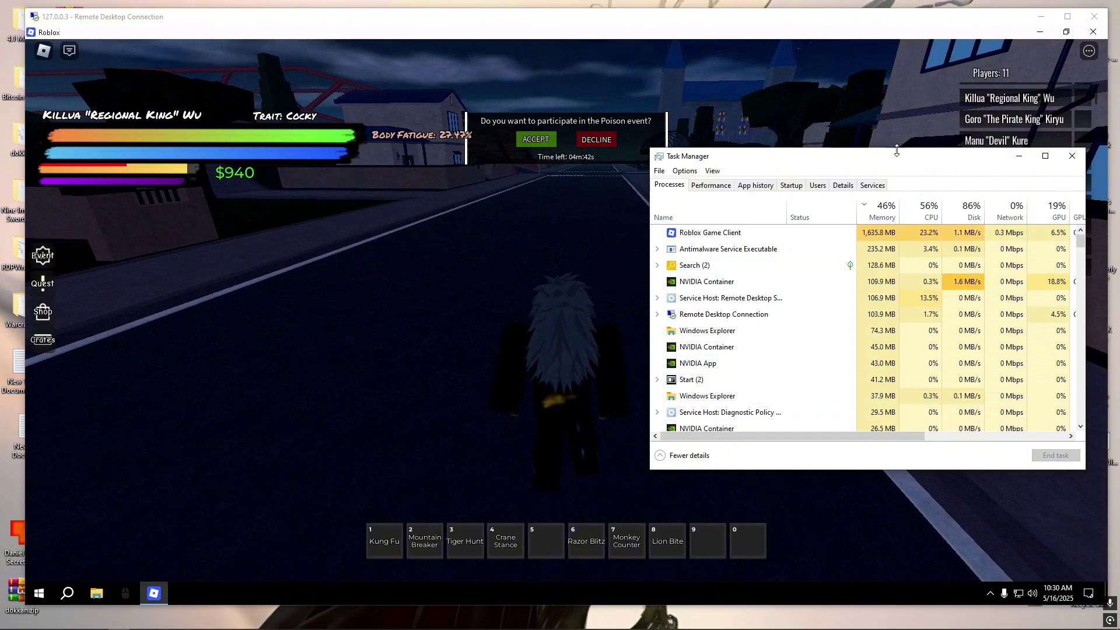
{"action": "left_click_drag", "start_coordinate": [921, 165], "coordinate": [874, 170]}
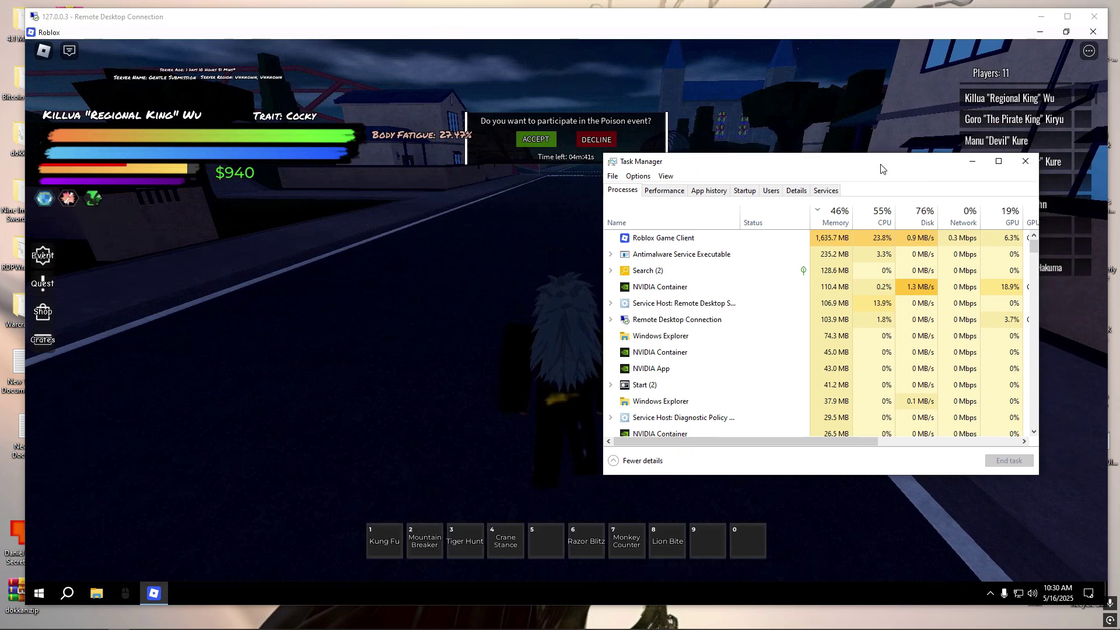
{"action": "left_click", "coordinate": [873, 135]}
{"action": "key", "text": "alt+Tab"}
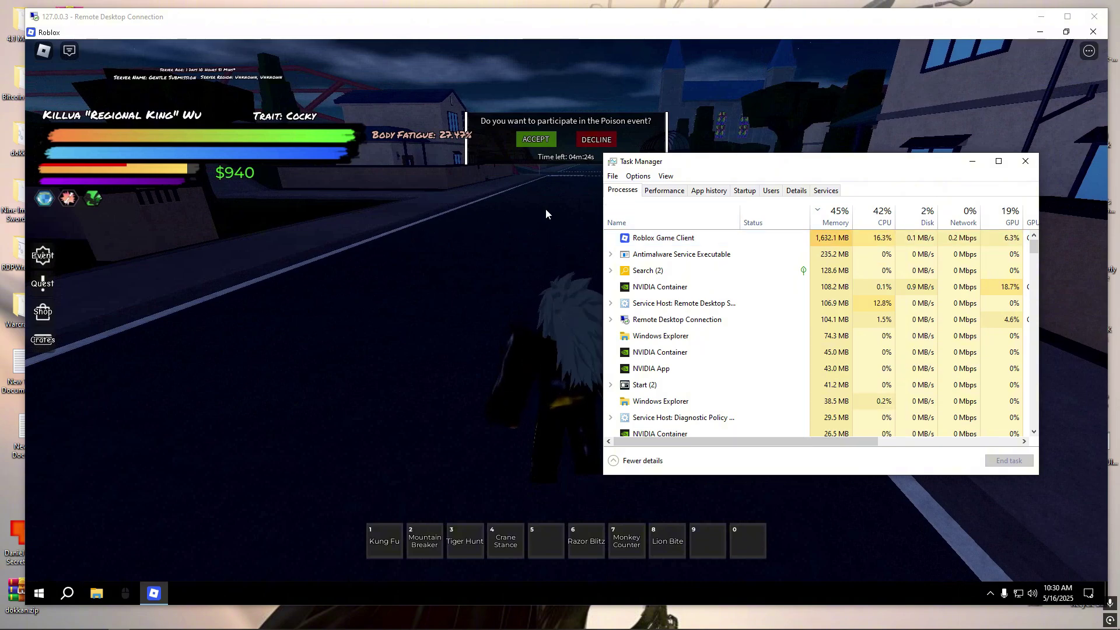
{"action": "left_click", "coordinate": [1026, 160]}
{"action": "key", "text": "w"}
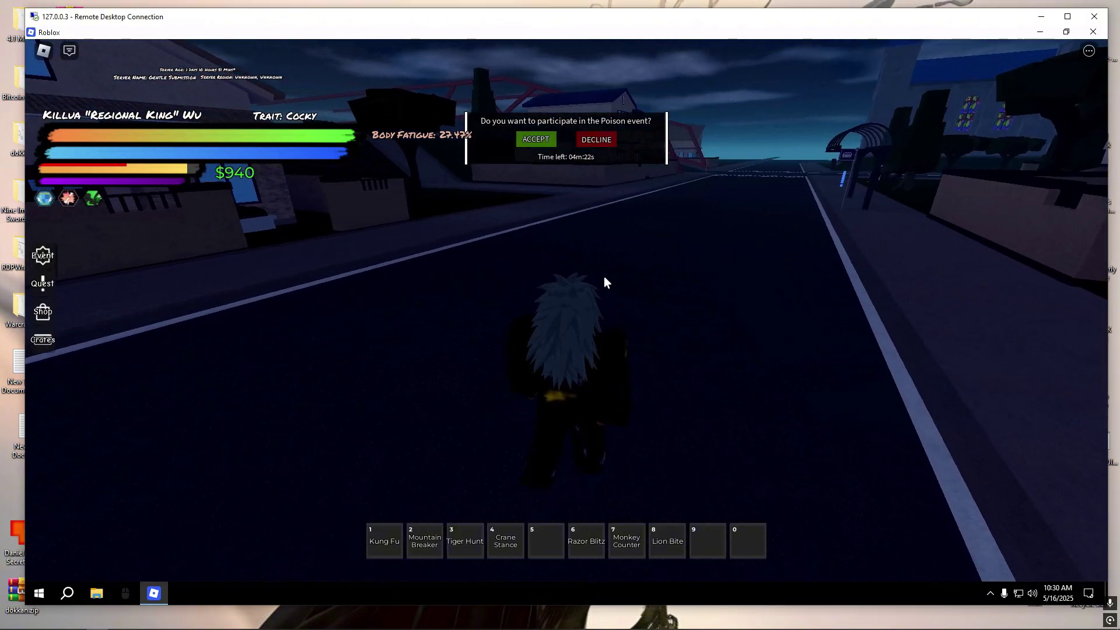
Step: Run the character across the river to the supplement shop and buy 12 BCAA
{"action": "key", "text": "shift"}
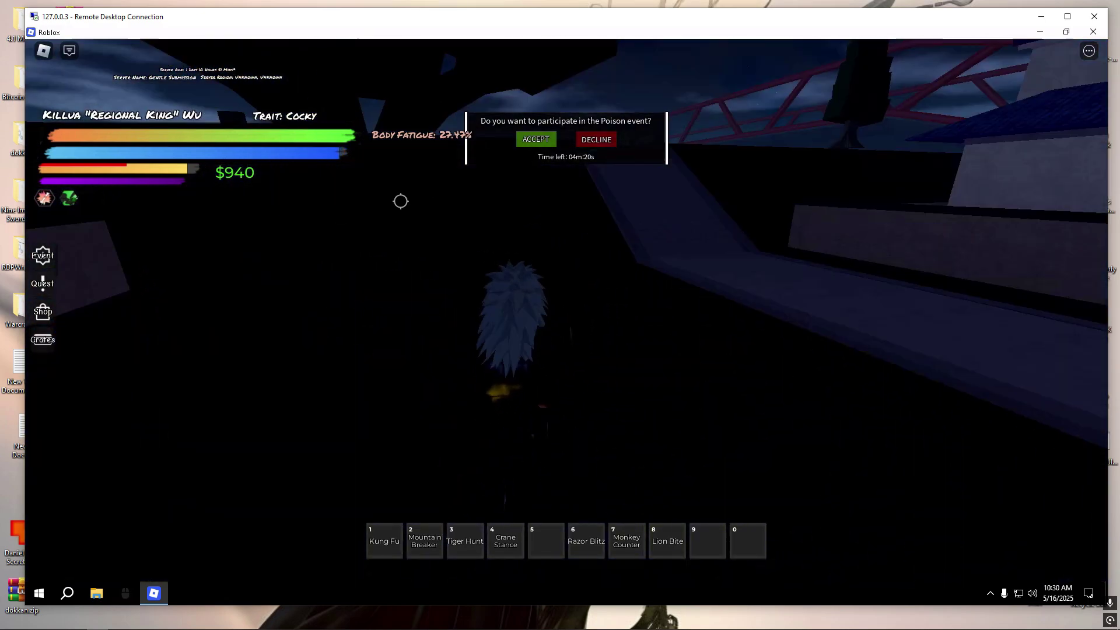
{"action": "key", "text": "shift"}
{"action": "key", "text": "w"}
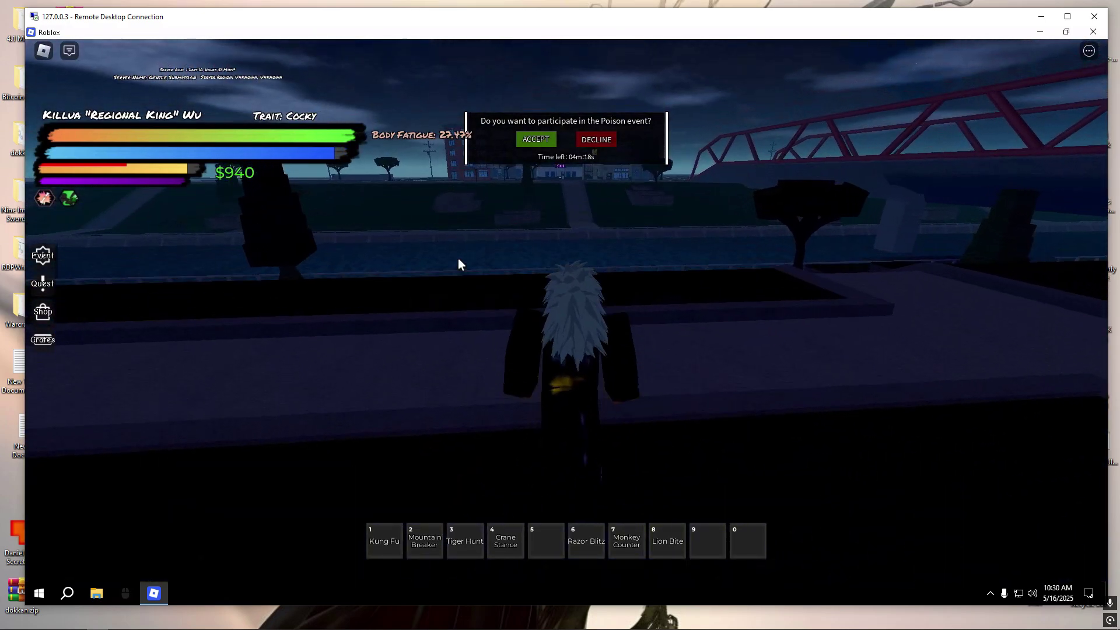
{"action": "key", "text": "w"}
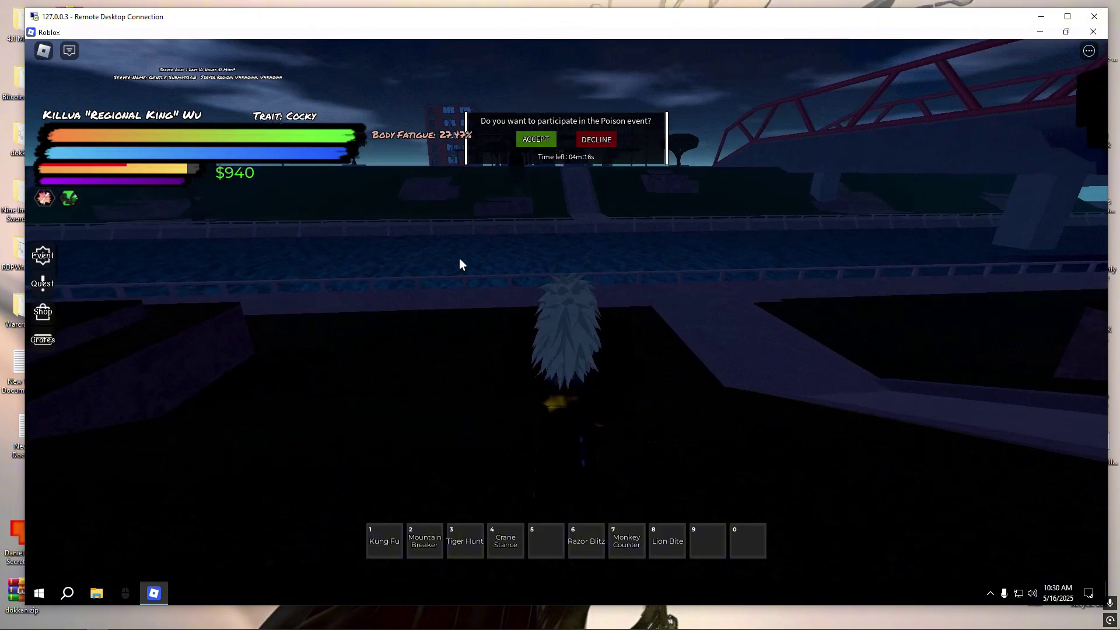
{"action": "key", "text": "w"}
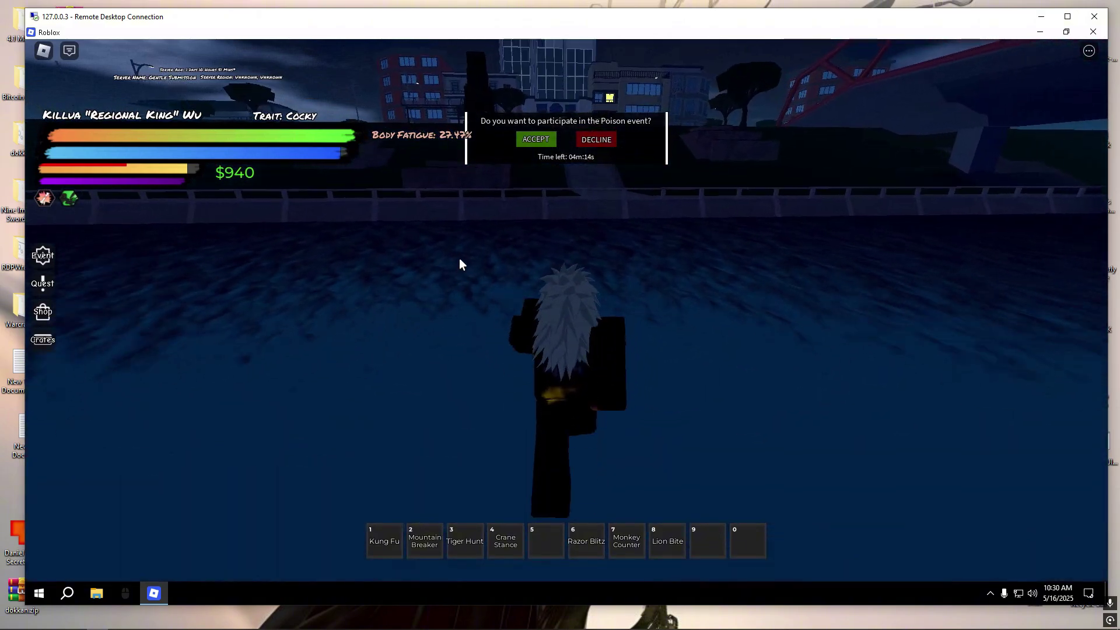
{"action": "key", "text": "w"}
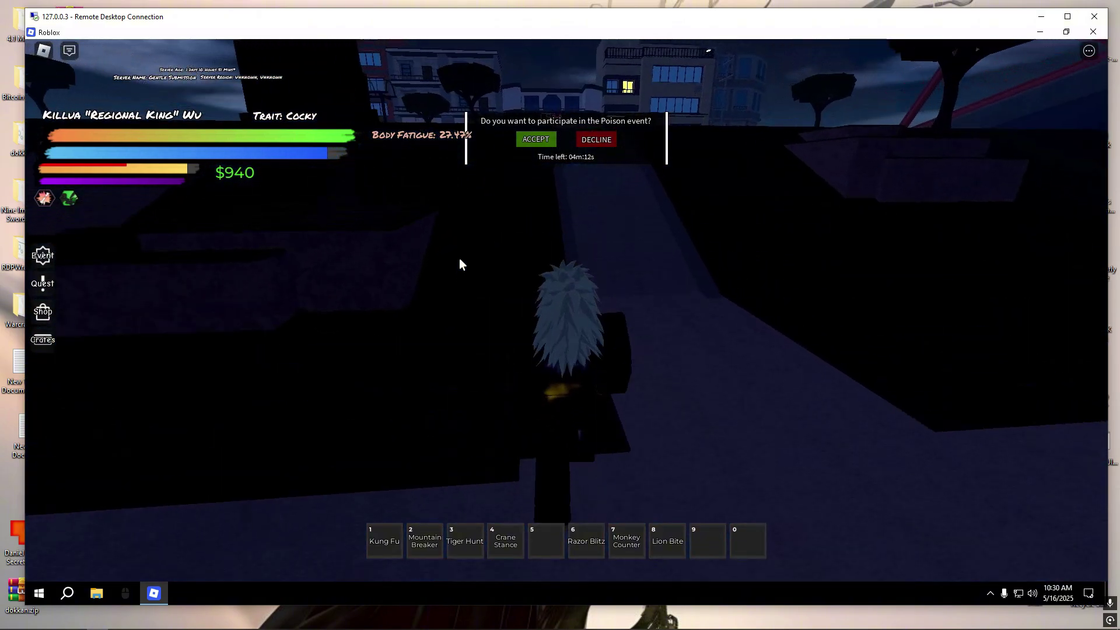
{"action": "key", "text": "w"}
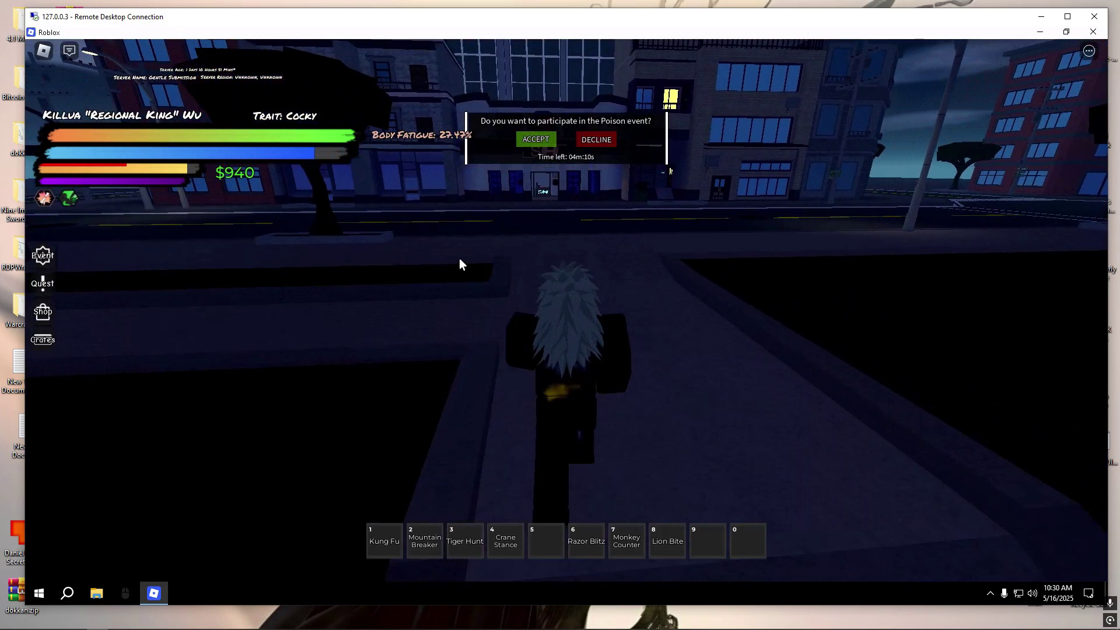
{"action": "key", "text": "w"}
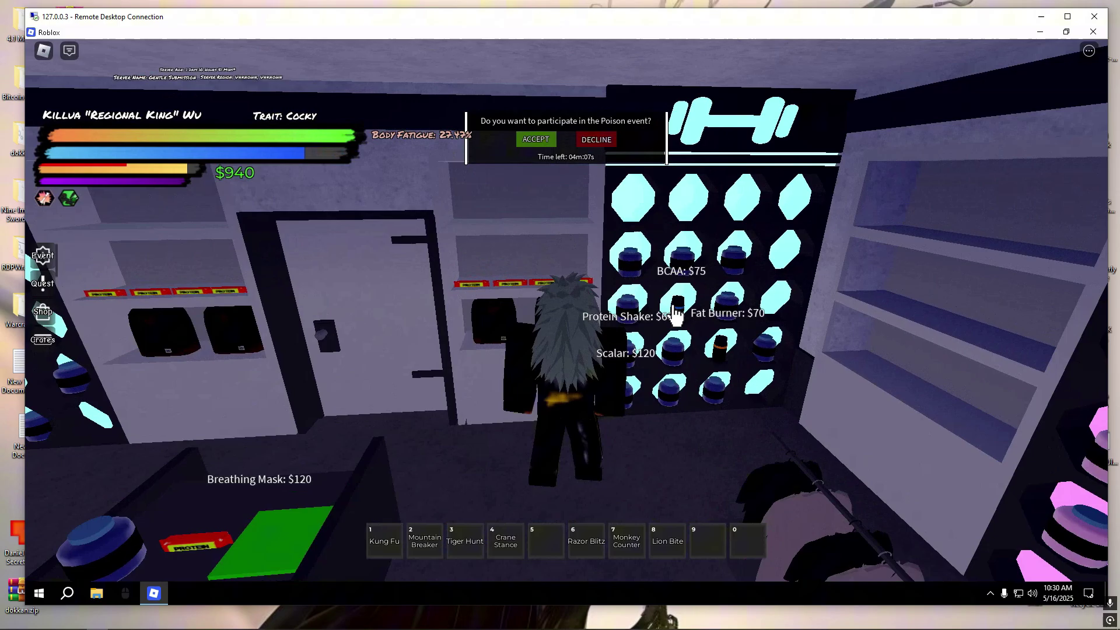
{"action": "left_click", "coordinate": [676, 315]}
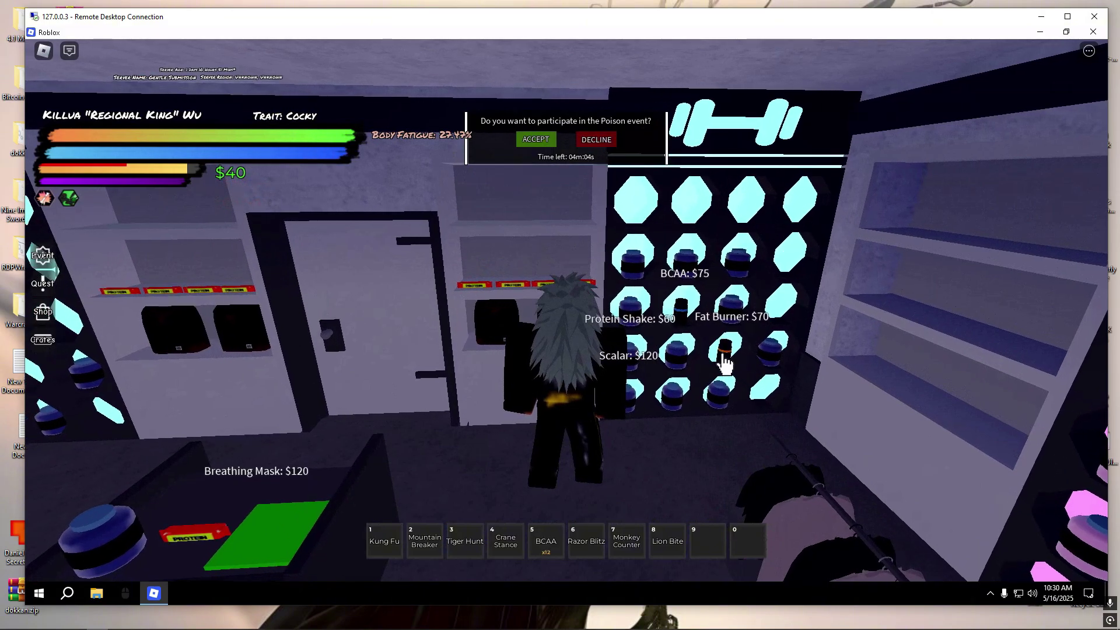
Step: Leave the supplement shop and run the character along the street into the grocery store beside the job board
{"action": "key", "text": "a"}
{"action": "key", "text": "w"}
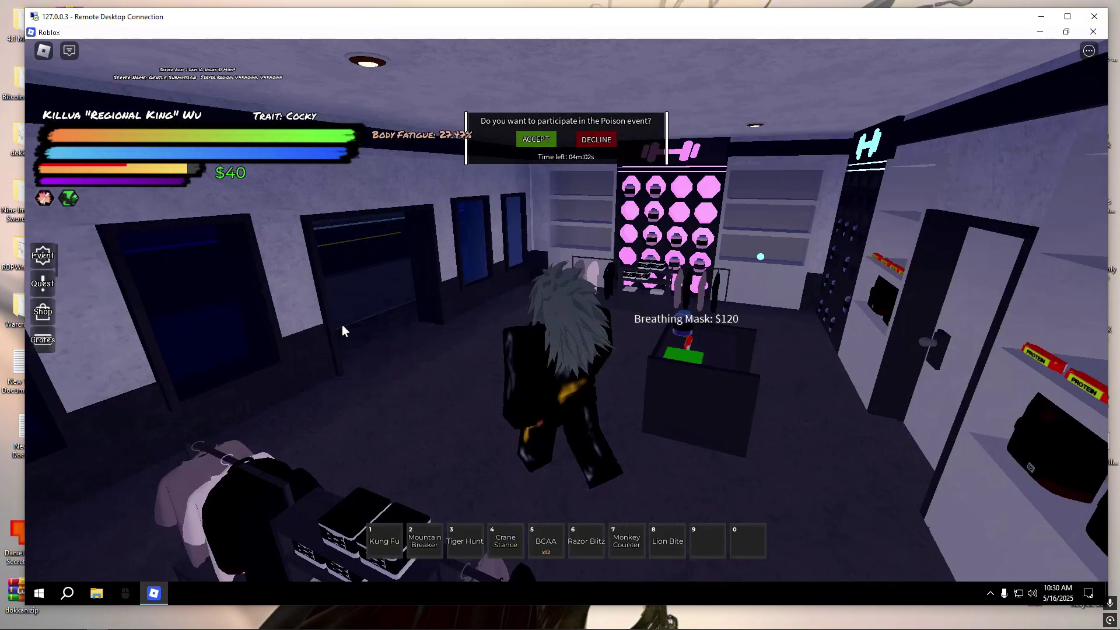
{"action": "key", "text": "w"}
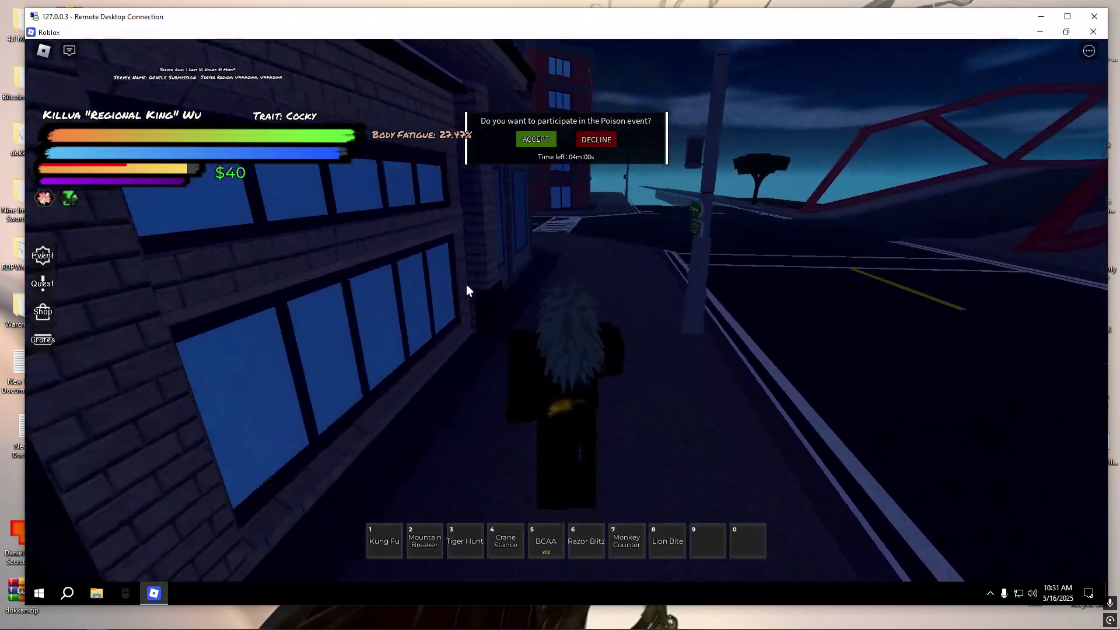
{"action": "key", "text": "w"}
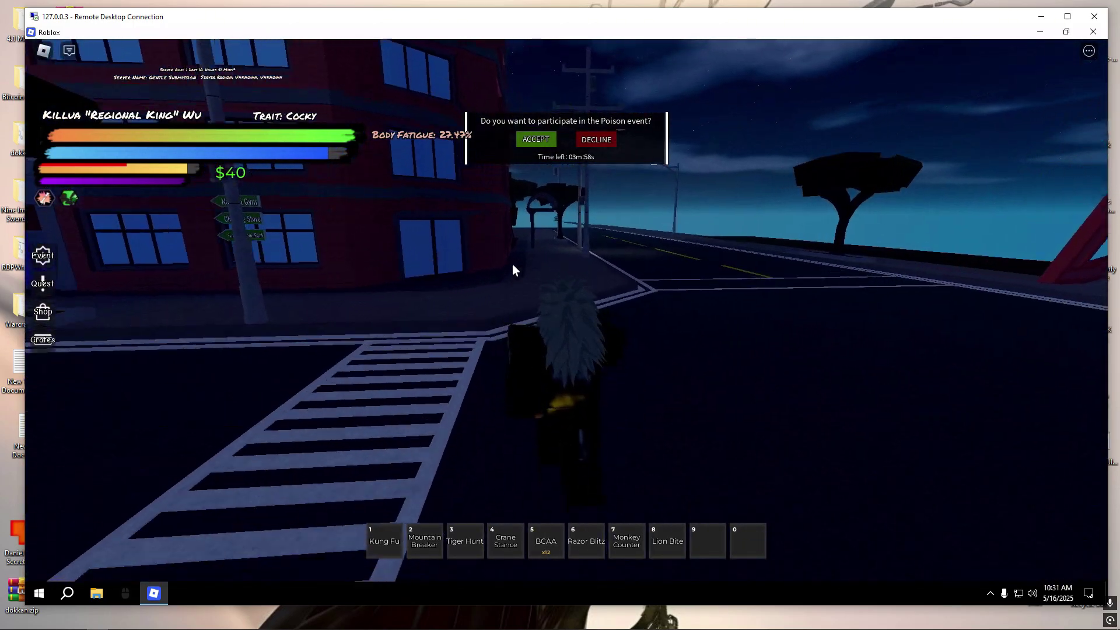
{"action": "key", "text": "w"}
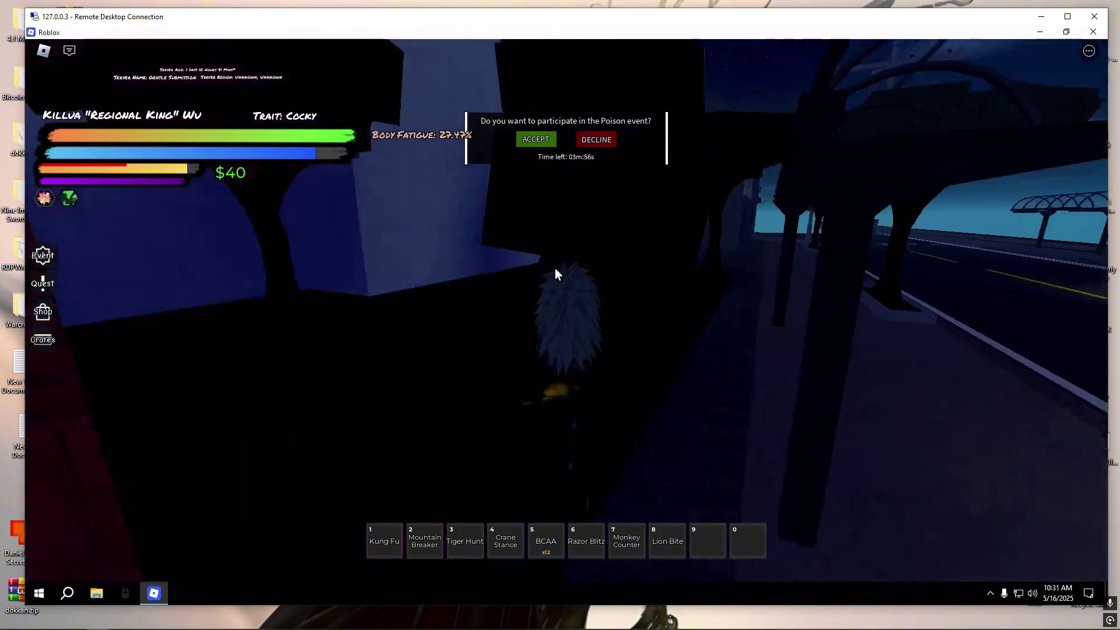
{"action": "key", "text": "w"}
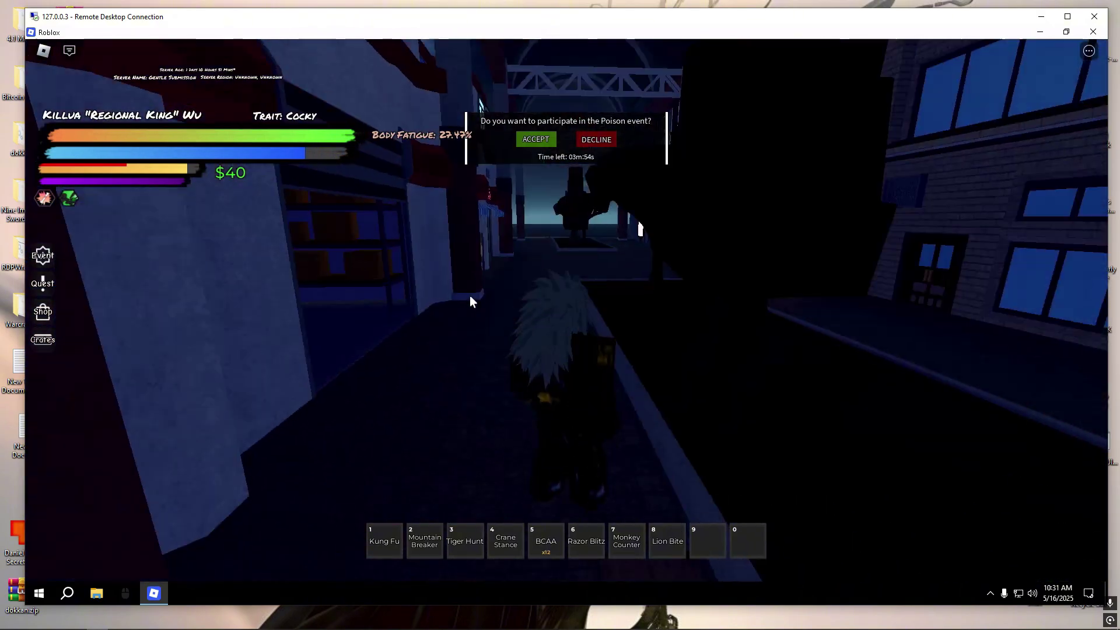
{"action": "key", "text": "w"}
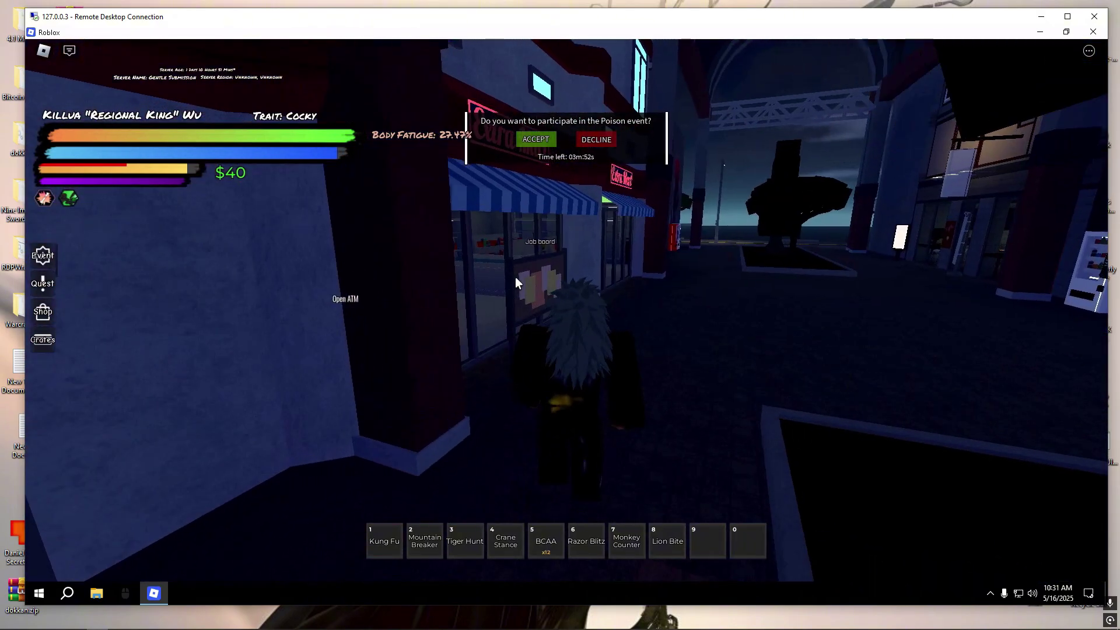
{"action": "key", "text": "w"}
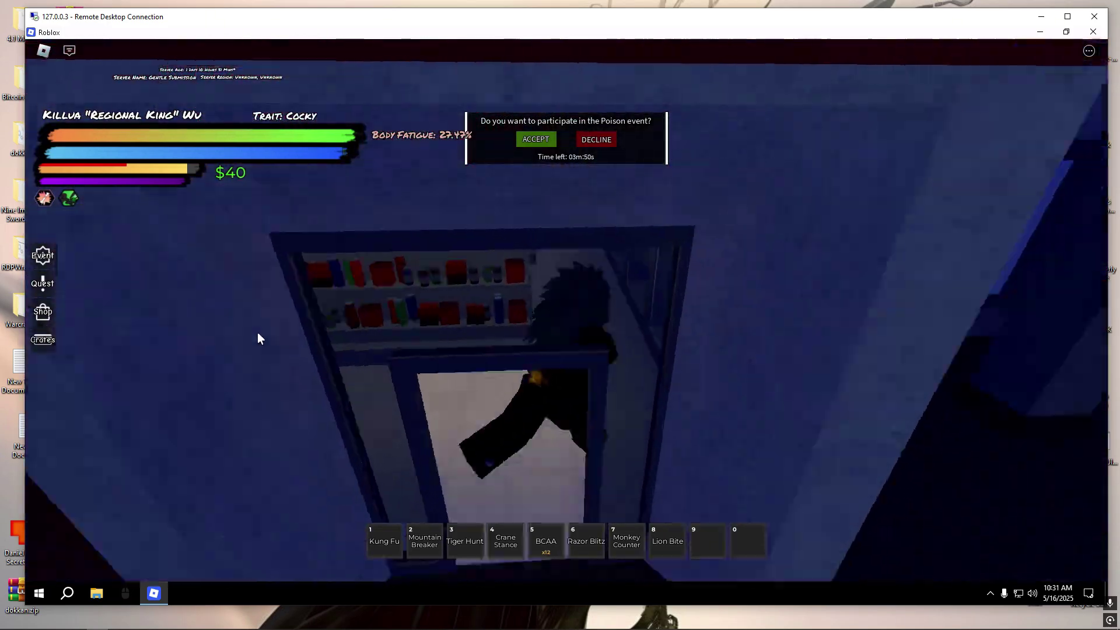
Step: Walk through the grocery store to inspect the food up to the hotdog stand, and check the coffee at the café counter
{"action": "key", "text": "w"}
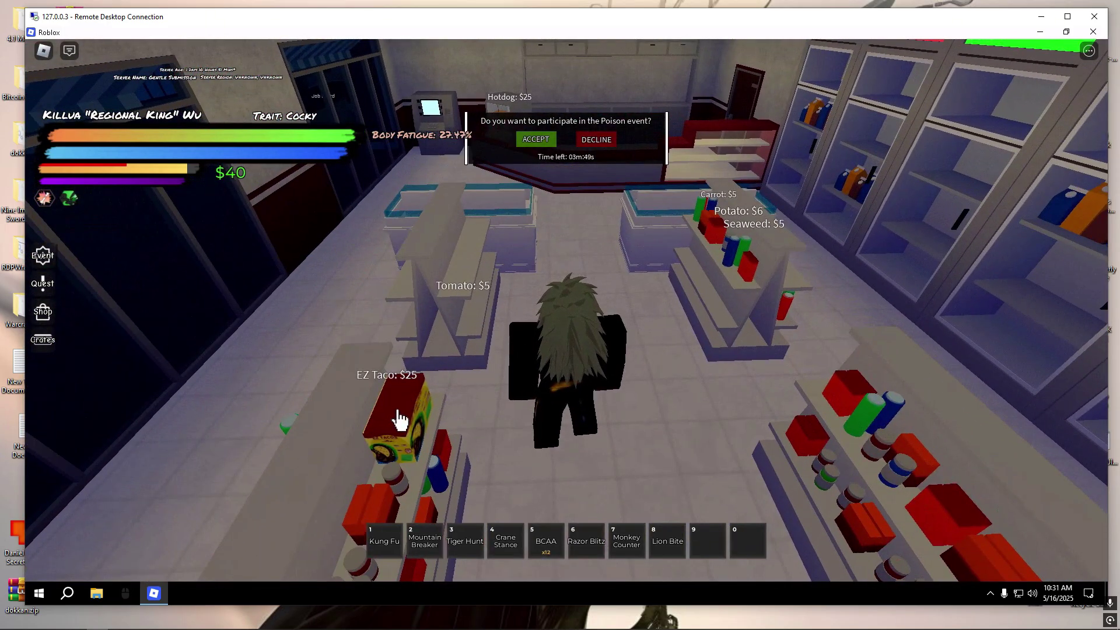
{"action": "key", "text": "w"}
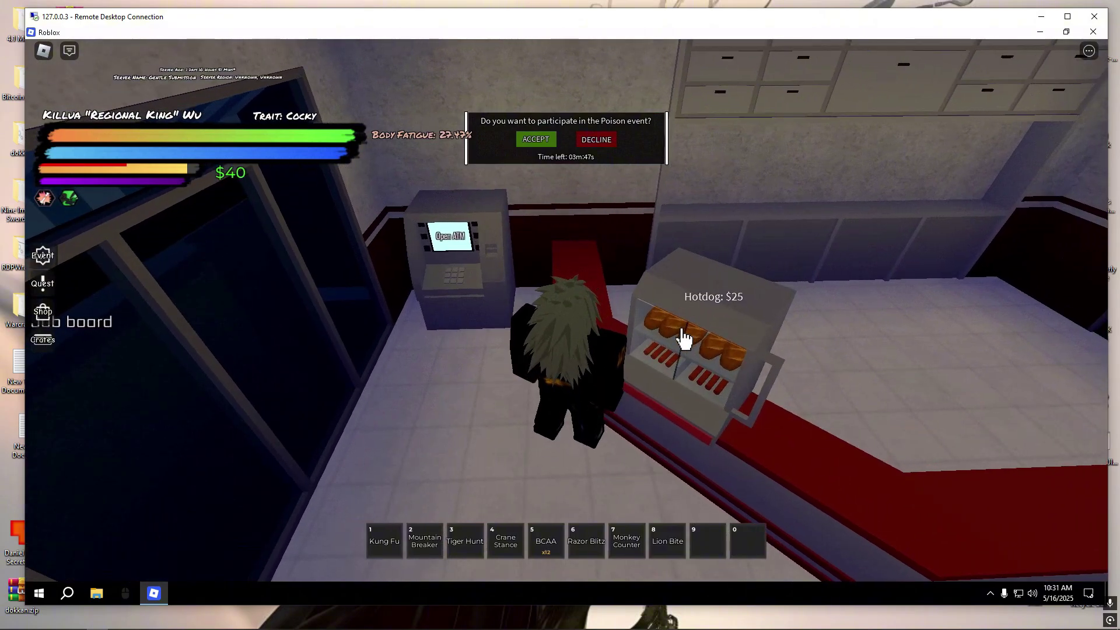
{"action": "key", "text": "w"}
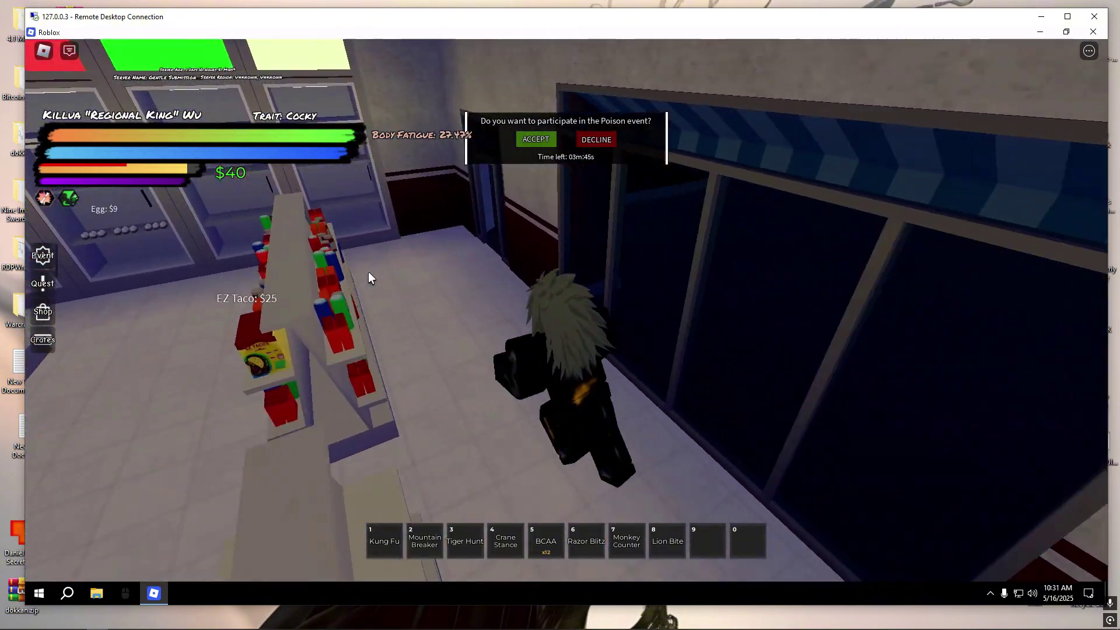
{"action": "key", "text": "w"}
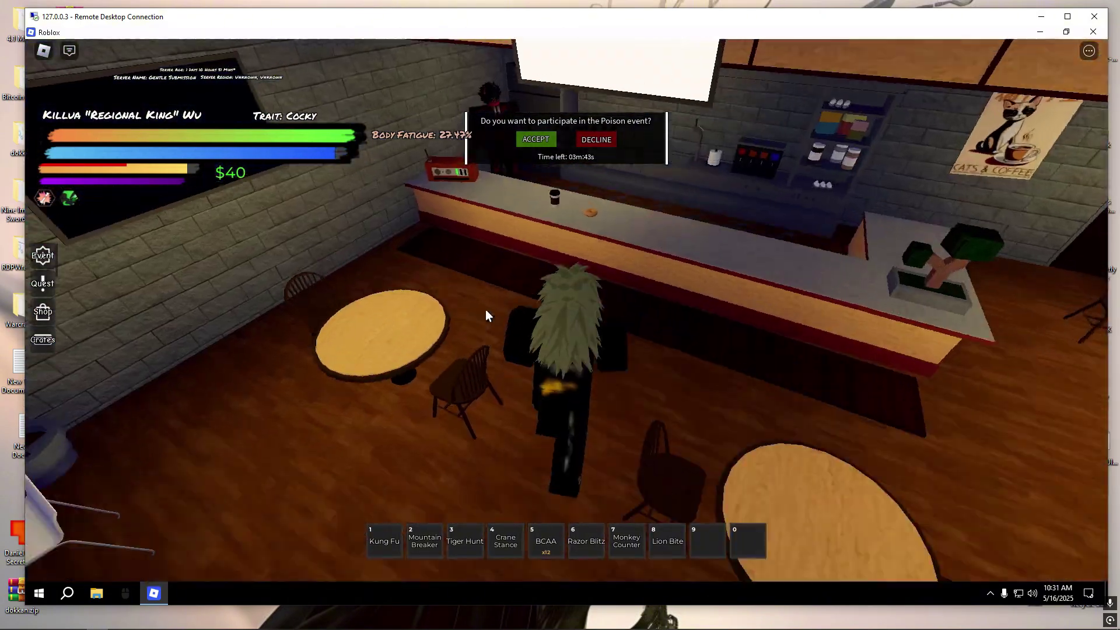
{"action": "key", "text": "w"}
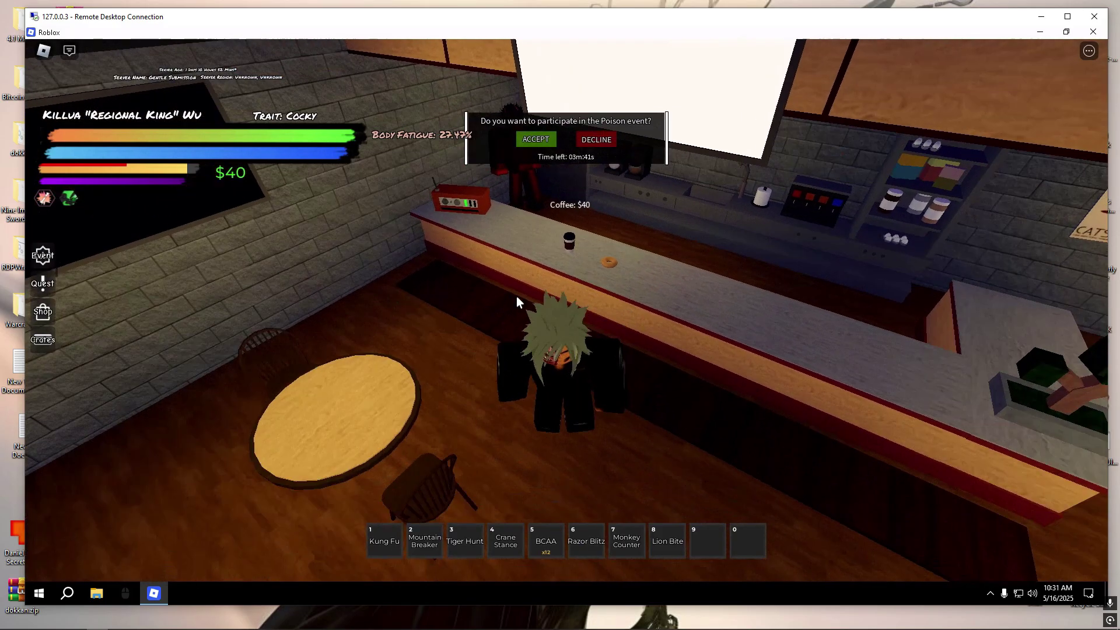
Step: Leave the café and run the character down the road along the city sidewalk
{"action": "key", "text": "w"}
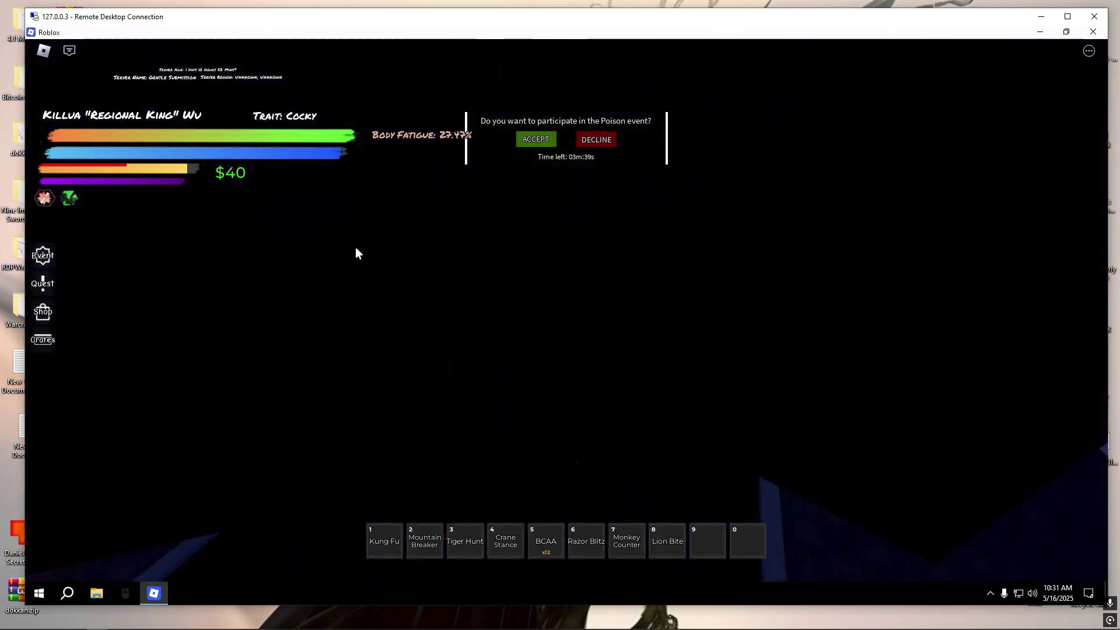
{"action": "key", "text": "w"}
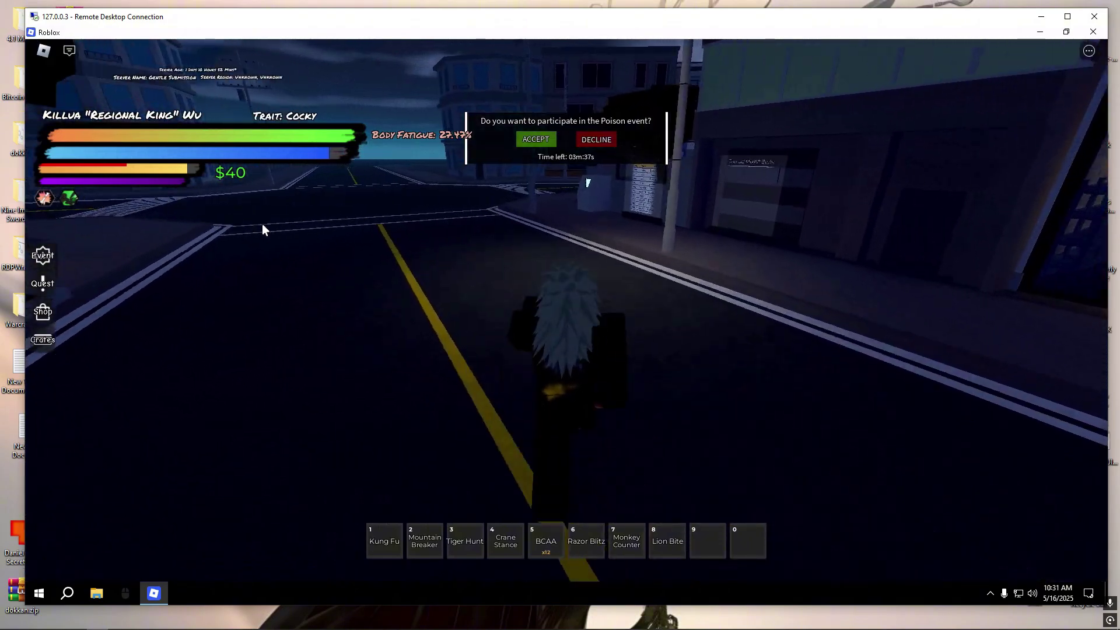
{"action": "key", "text": "w"}
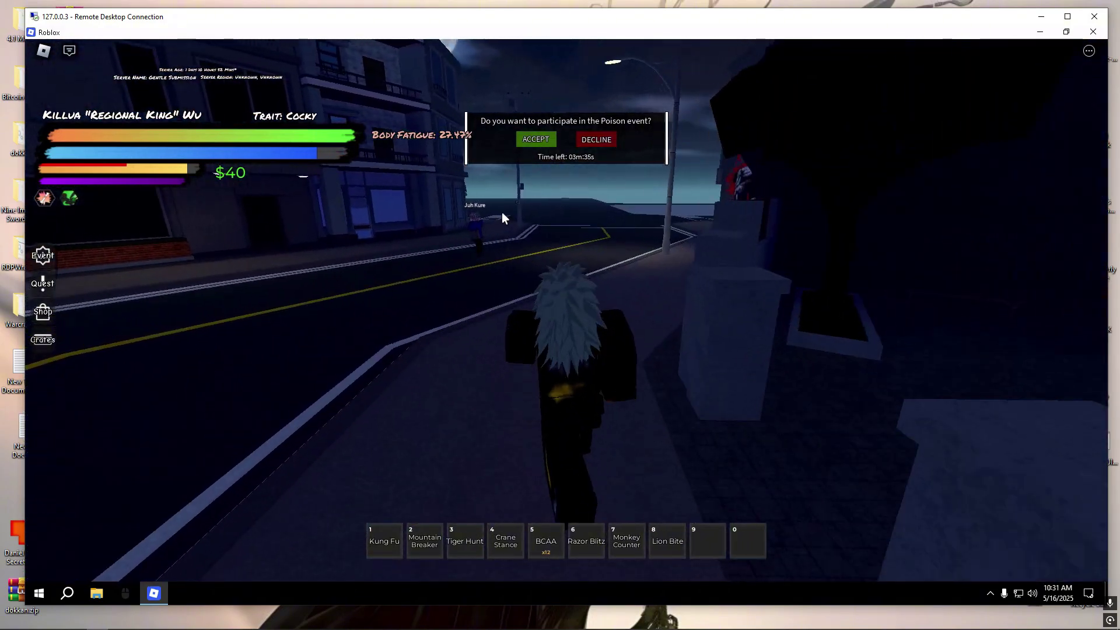